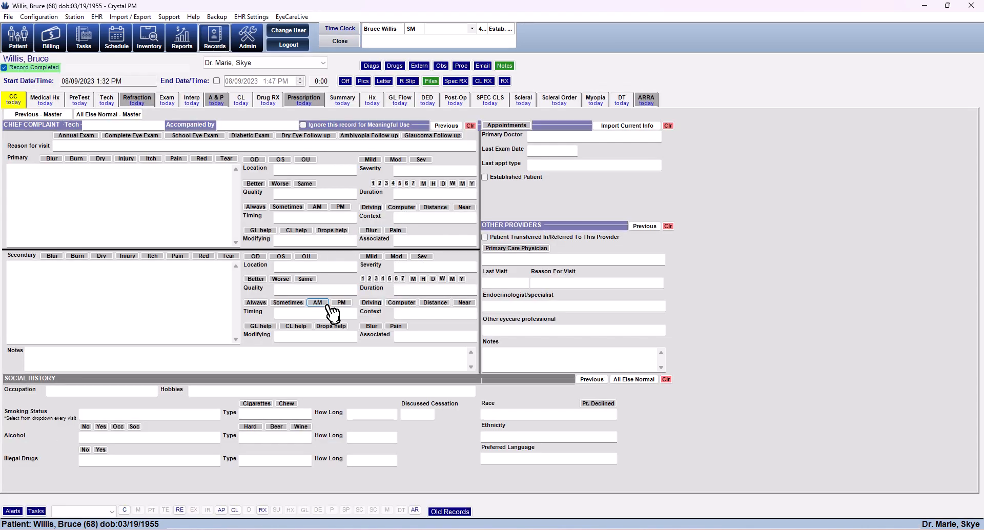
- Finalize the first final glasses prescription in the refraction record and close the resulting spectacle prescription window
{"action": "left_click", "coordinate": [139, 101]}
{"action": "scroll", "coordinate": [158, 165], "scroll_direction": "down", "scroll_amount": 2}
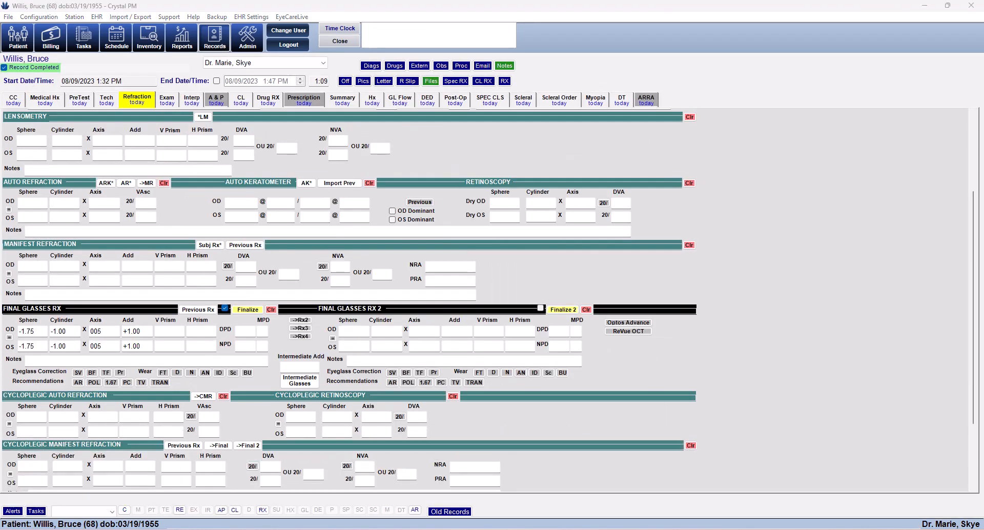
{"action": "left_click", "coordinate": [253, 311]}
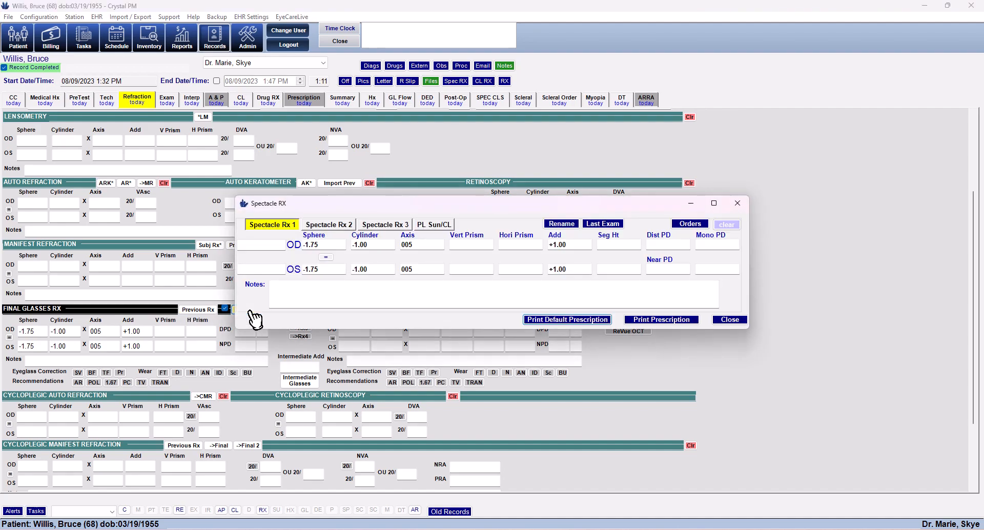
{"action": "left_click", "coordinate": [738, 320]}
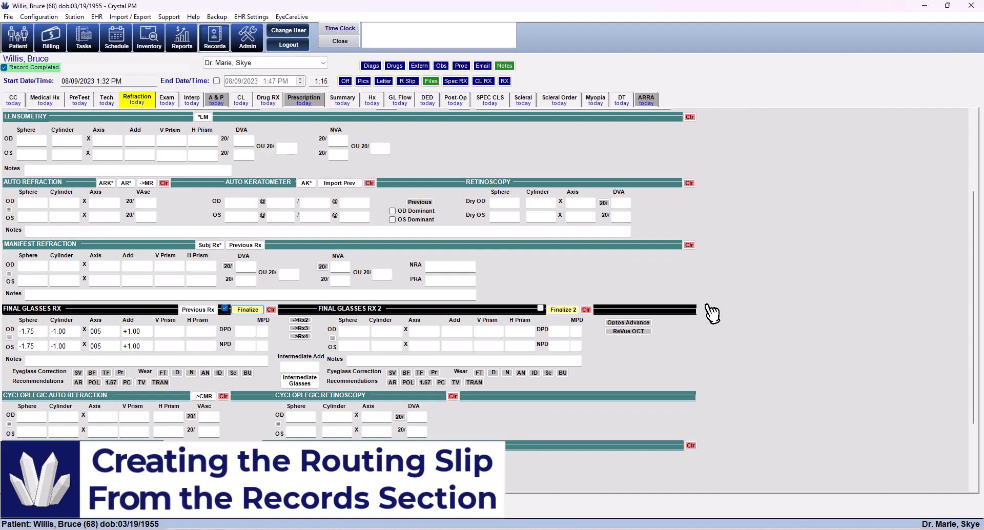
- Add billing codes 92014 (established patient) and 92015 (refraction) to the exam's assessment and plan after viewing the mild glaucoma diagnosis codes
{"action": "left_click", "coordinate": [223, 101]}
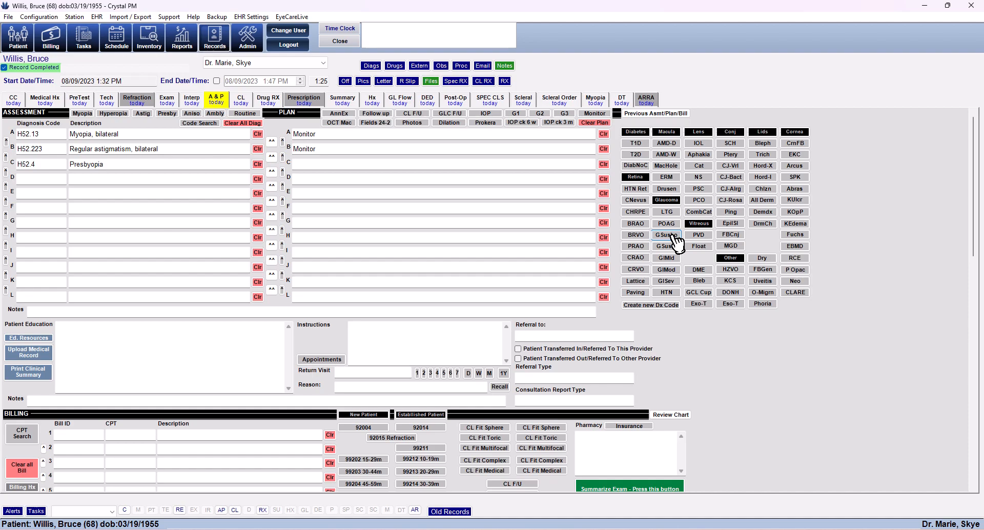
{"action": "left_click", "coordinate": [675, 259]}
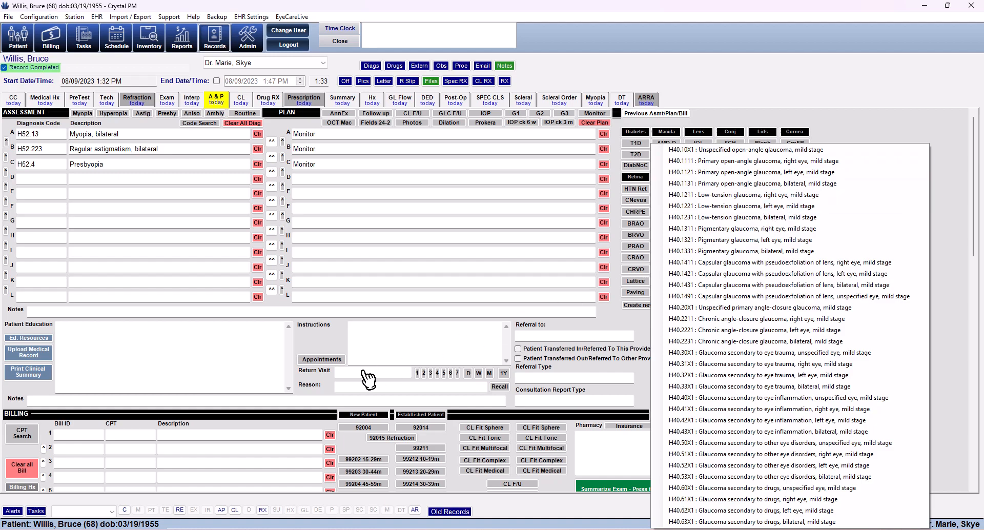
{"action": "scroll", "coordinate": [289, 409], "scroll_direction": "down", "scroll_amount": 1}
{"action": "scroll", "coordinate": [291, 405], "scroll_direction": "down", "scroll_amount": 1}
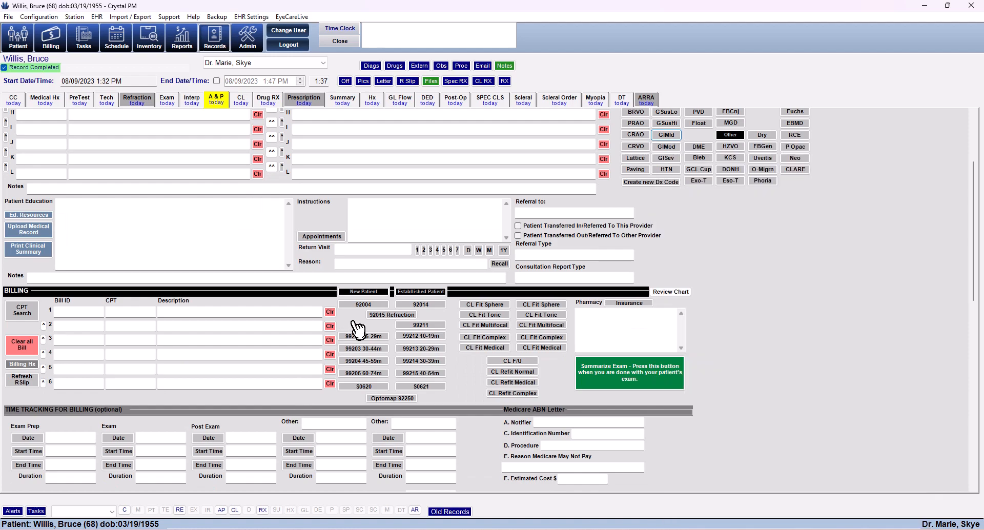
{"action": "key", "text": "Tab"}
{"action": "key", "text": "Tab"}
{"action": "key", "text": "Tab"}
{"action": "key", "text": "Tab"}
{"action": "key", "text": "Tab"}
{"action": "key", "text": "Tab"}
{"action": "left_click", "coordinate": [421, 306]}
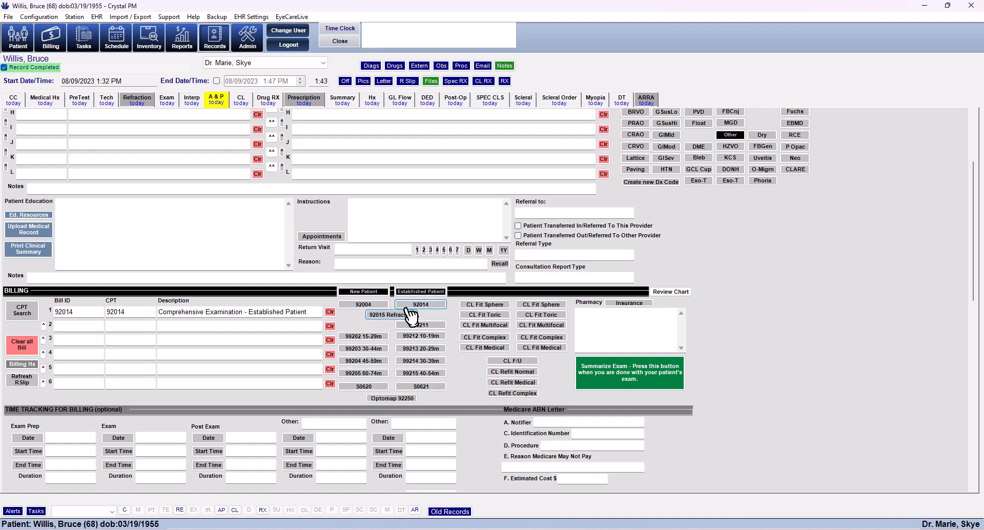
{"action": "left_click", "coordinate": [391, 318]}
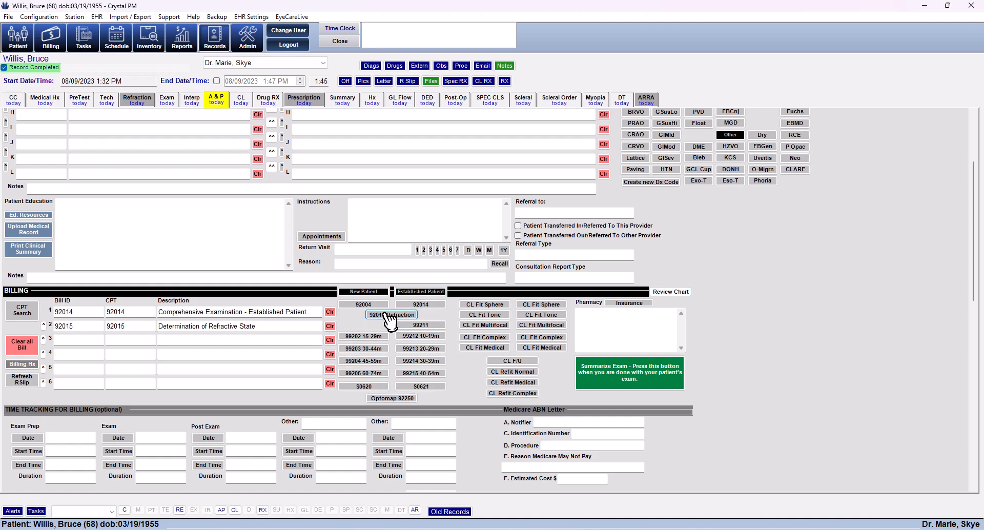
- Link diagnoses B and C to billing codes 92014 and 92015 on the exam's routing slip and close the slip
{"action": "scroll", "coordinate": [390, 321], "scroll_direction": "up", "scroll_amount": 3}
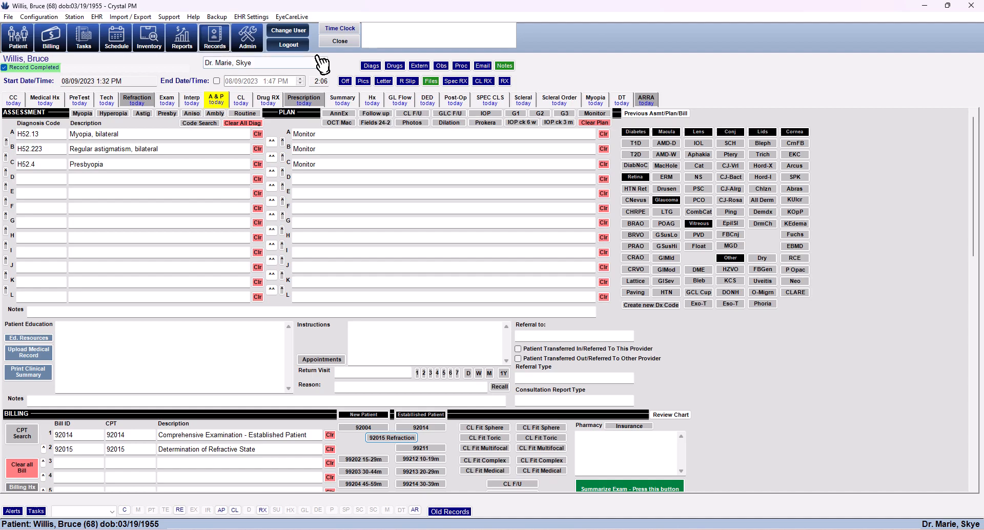
{"action": "left_click", "coordinate": [413, 85]}
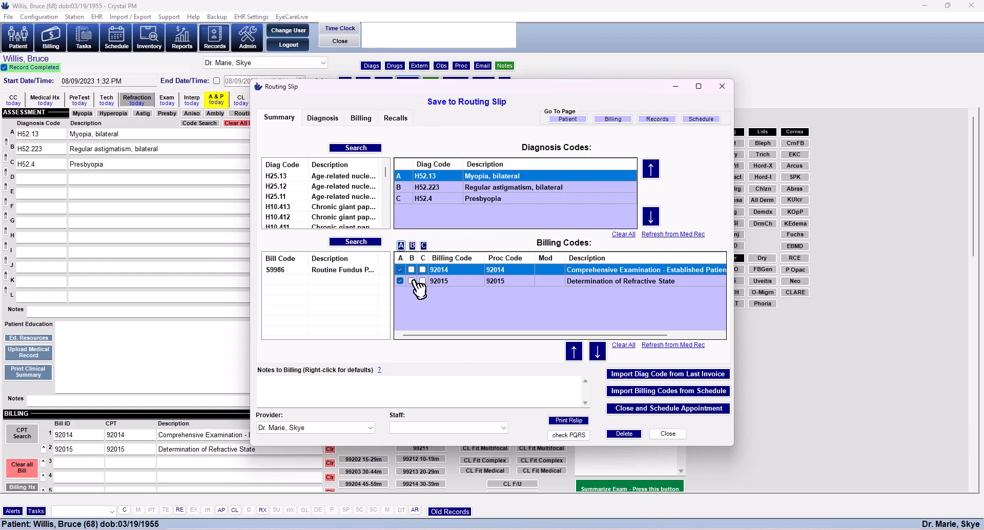
{"action": "left_click", "coordinate": [411, 281]}
{"action": "left_click", "coordinate": [424, 269]}
{"action": "left_click", "coordinate": [422, 281]}
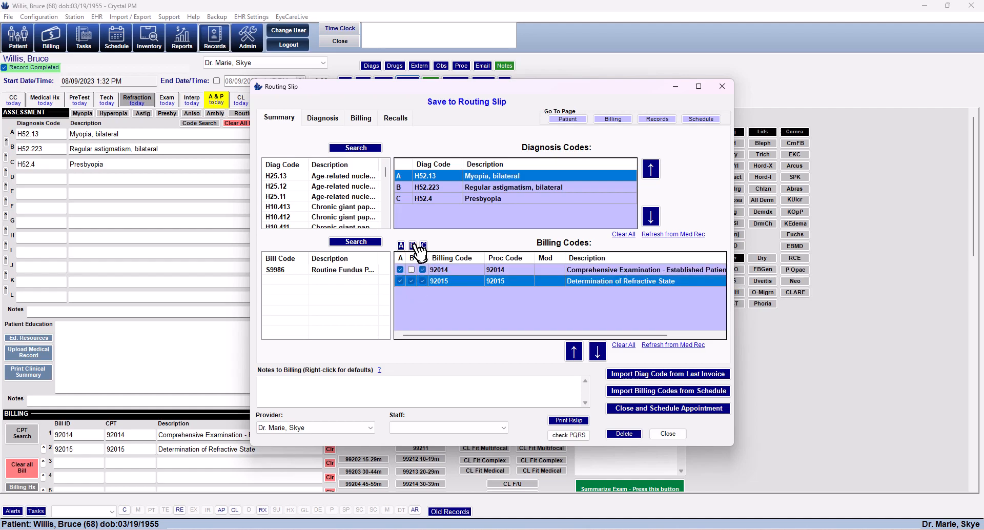
{"action": "left_click", "coordinate": [413, 245]}
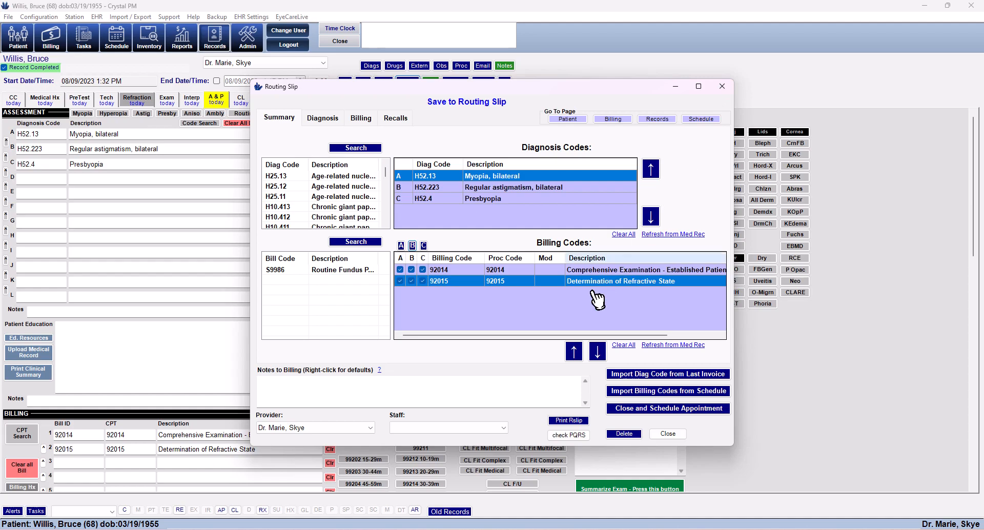
{"action": "left_click", "coordinate": [669, 434]}
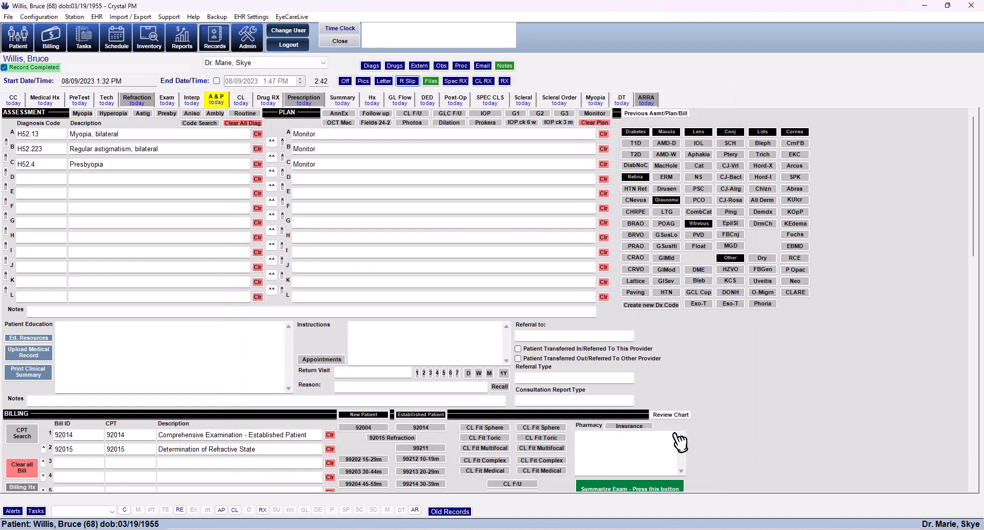
- Close the patient's record, reopen the most recent patient in billing, and convert the available routing slip into an invoice
{"action": "left_click", "coordinate": [350, 45]}
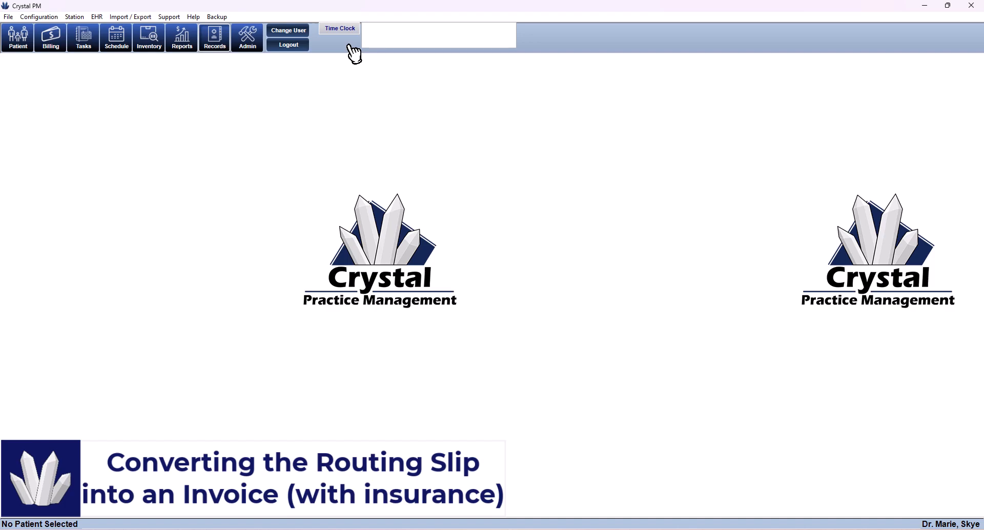
{"action": "left_click", "coordinate": [52, 45]}
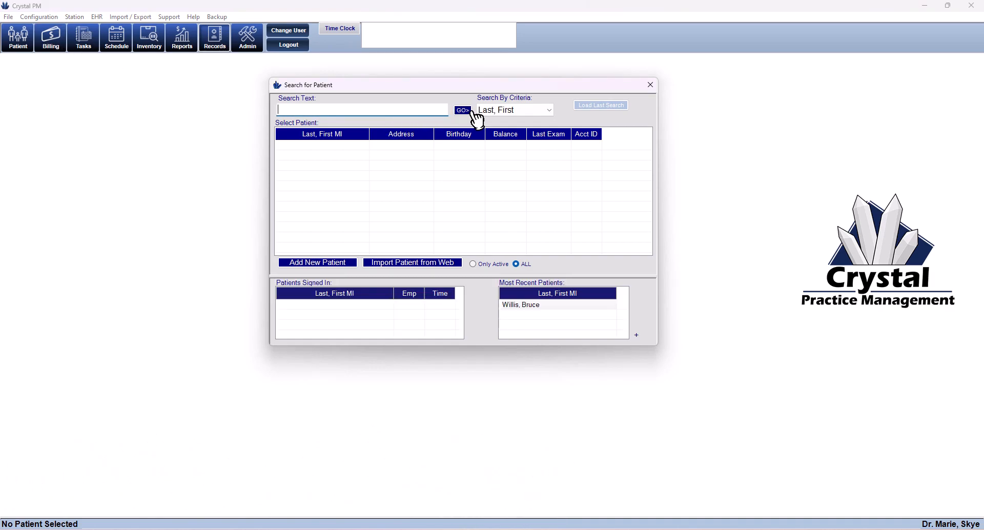
{"action": "left_click", "coordinate": [494, 109]}
{"action": "left_click", "coordinate": [507, 122]}
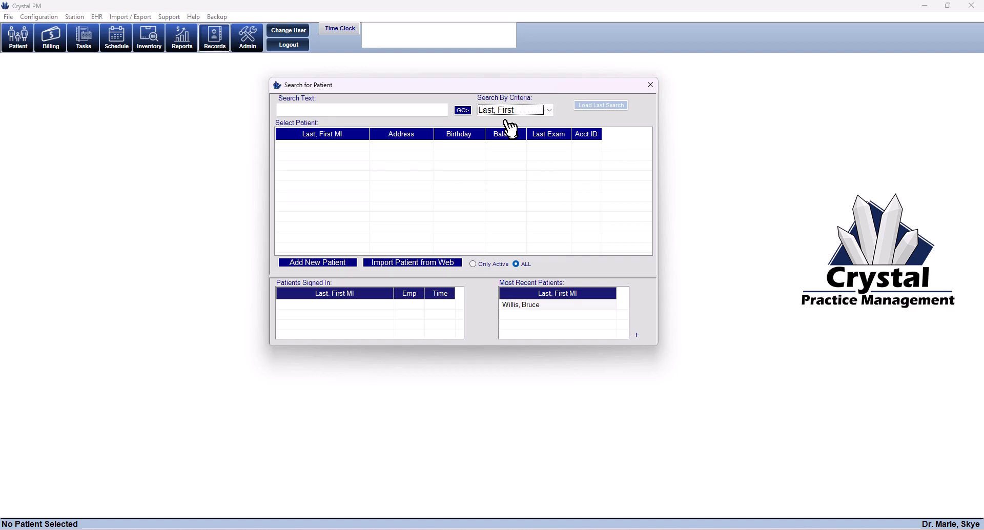
{"action": "double_click", "coordinate": [533, 307]}
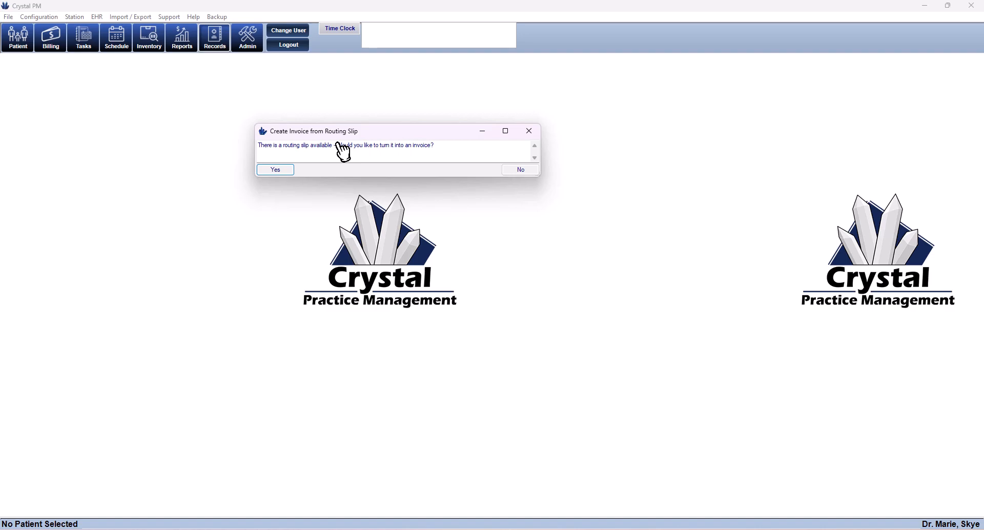
{"action": "left_click", "coordinate": [290, 171]}
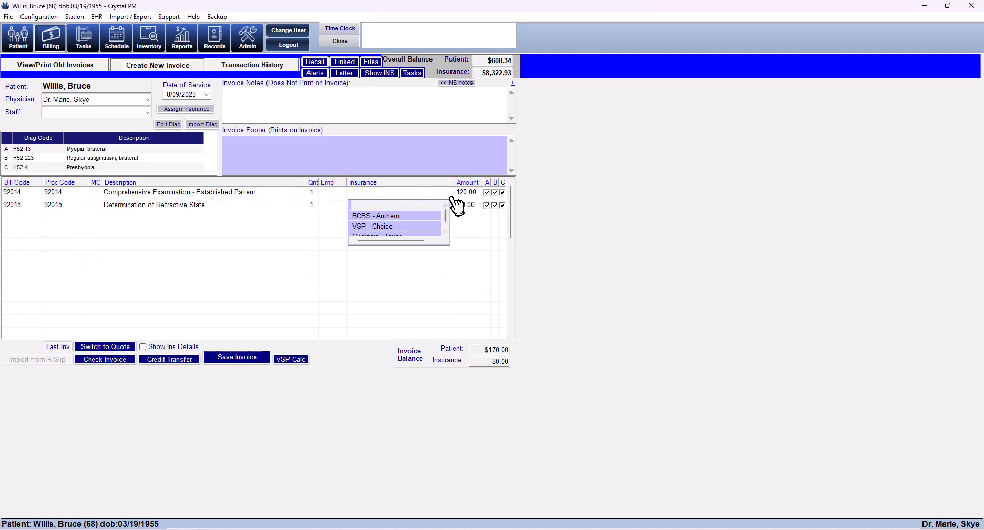
- Assign BCBS - Anthem to the 92014 invoice line and VSP - Choice to the 92015 line
{"action": "left_click", "coordinate": [381, 206]}
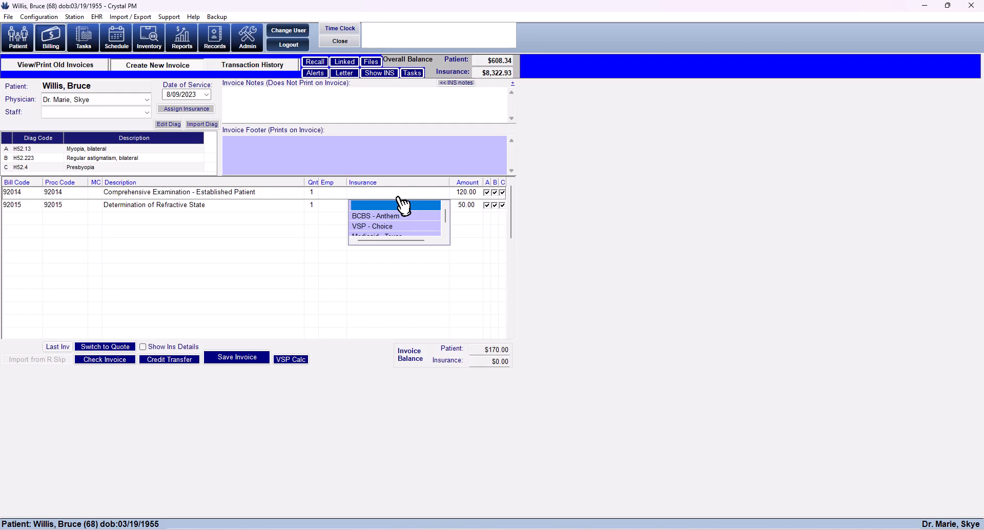
{"action": "left_click", "coordinate": [390, 216]}
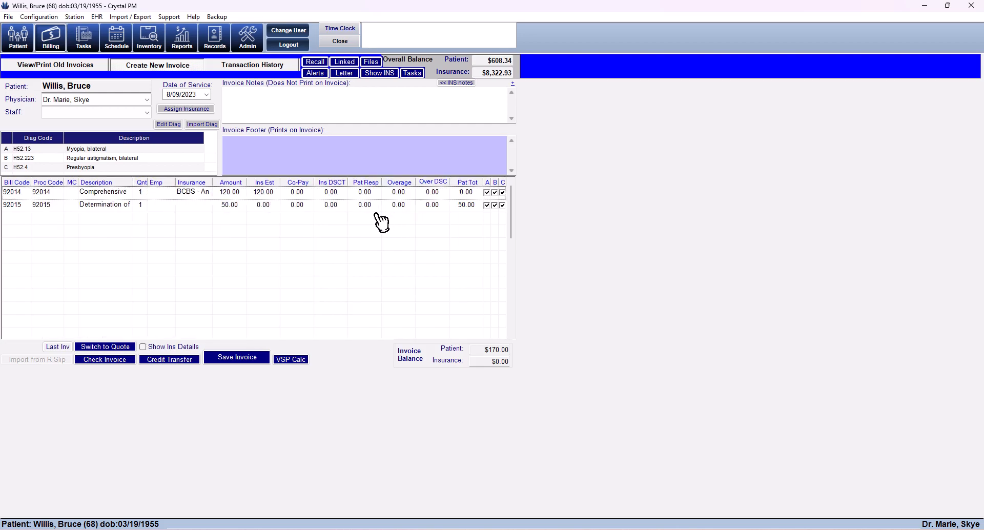
{"action": "left_click", "coordinate": [210, 205]}
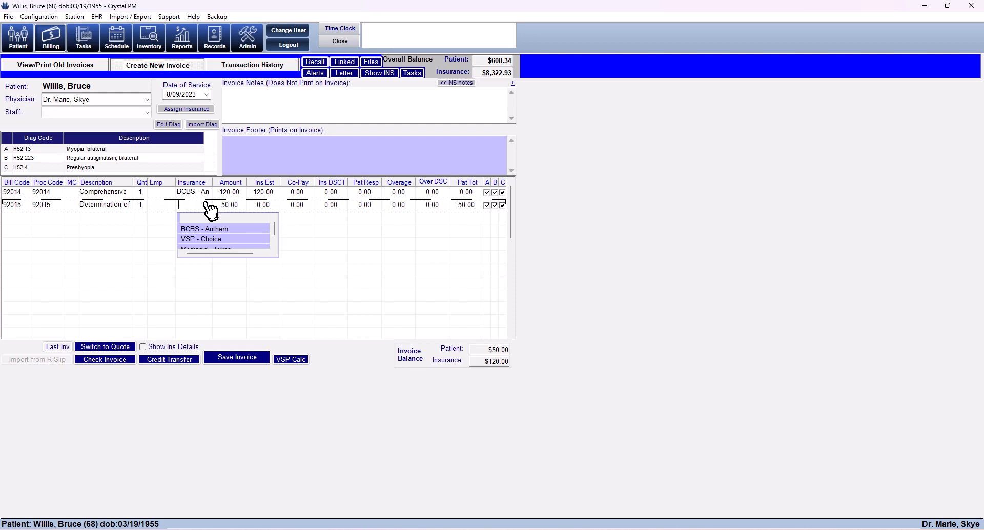
{"action": "left_click", "coordinate": [208, 239]}
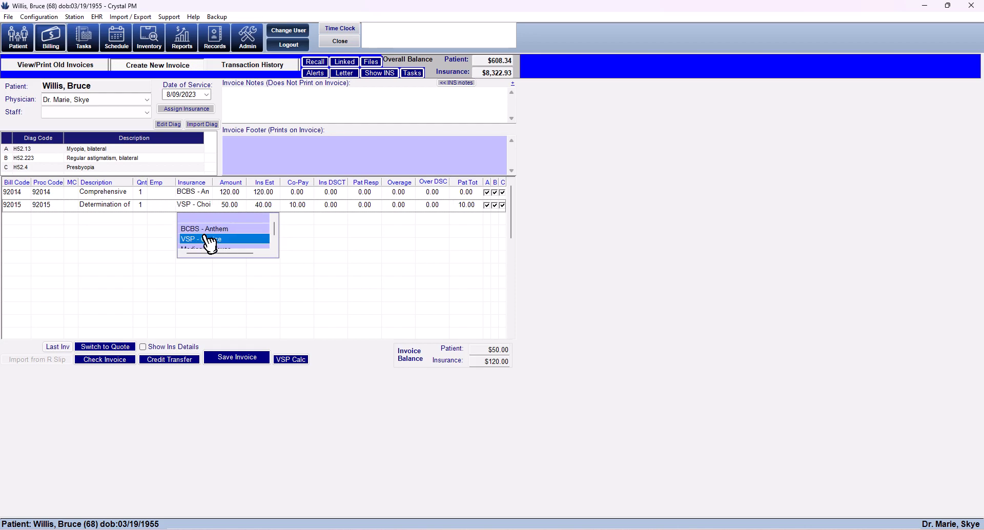
- Assign BCBS - Anthem to all invoice lines at once
{"action": "left_click", "coordinate": [193, 108]}
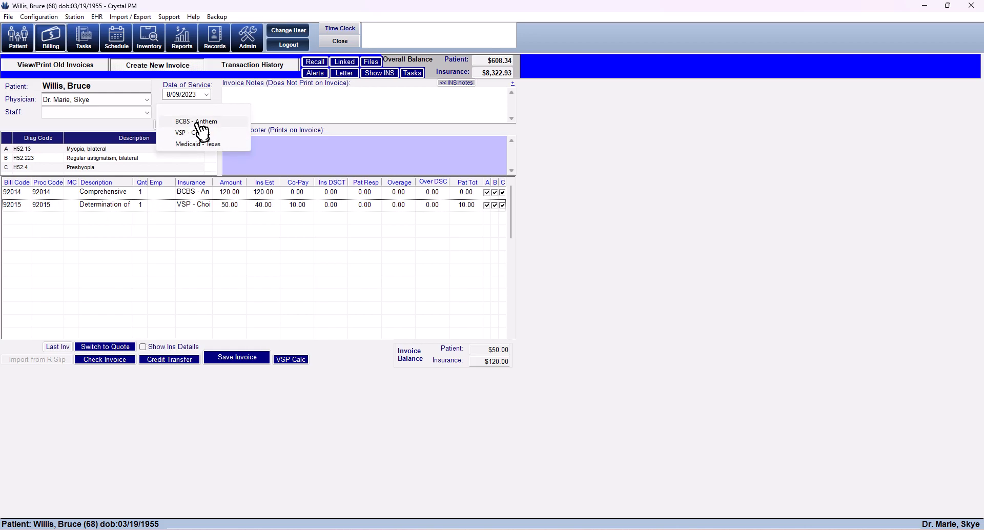
{"action": "left_click", "coordinate": [200, 121]}
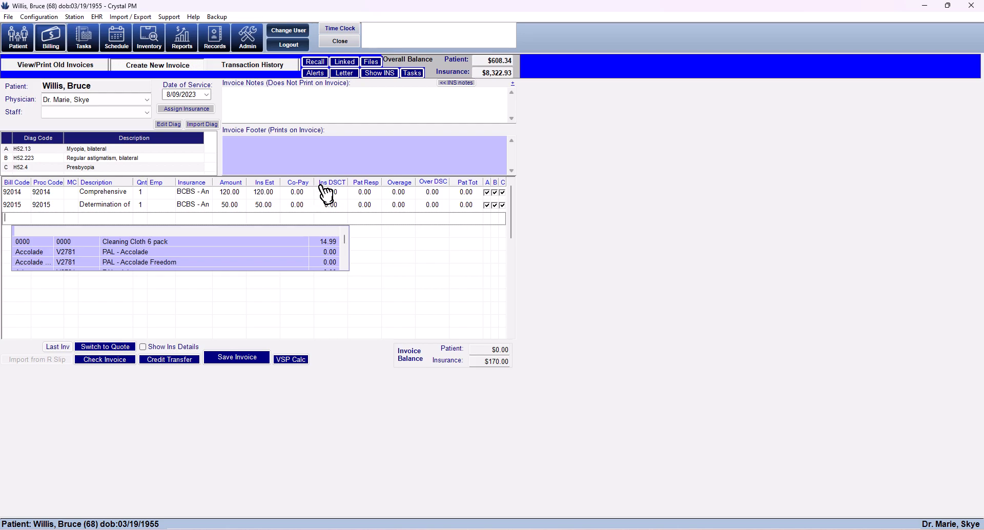
- Bring the patient's insurance notes into the invoice notes and set the 92014 line's co-pay to 25.00
{"action": "left_click", "coordinate": [300, 193]}
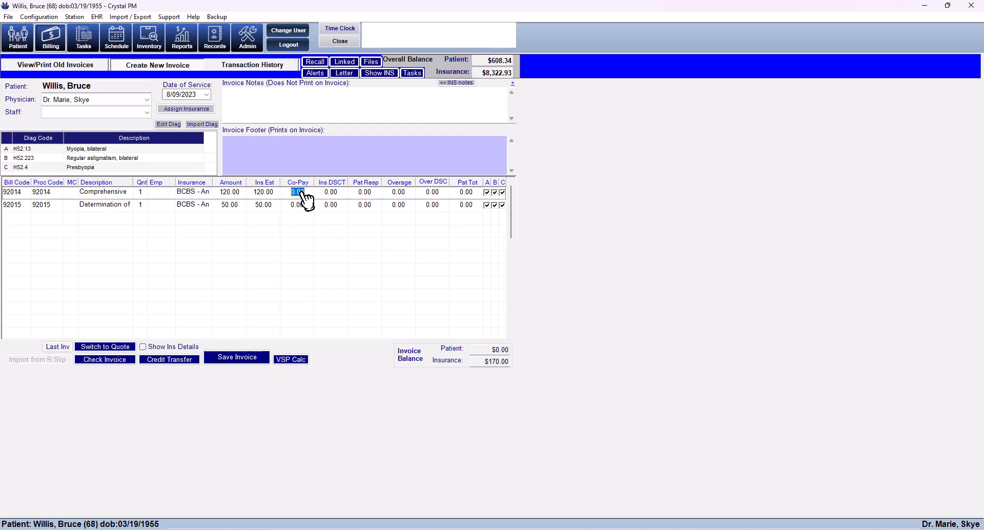
{"action": "left_click", "coordinate": [457, 83]}
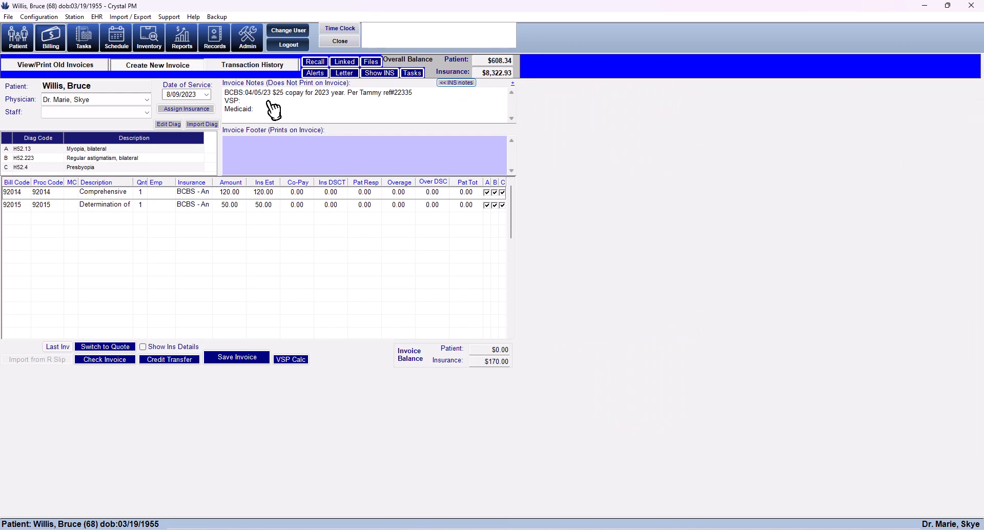
{"action": "left_click", "coordinate": [297, 195]}
{"action": "type", "text": "25.00"}
{"action": "key", "text": "Tab"}
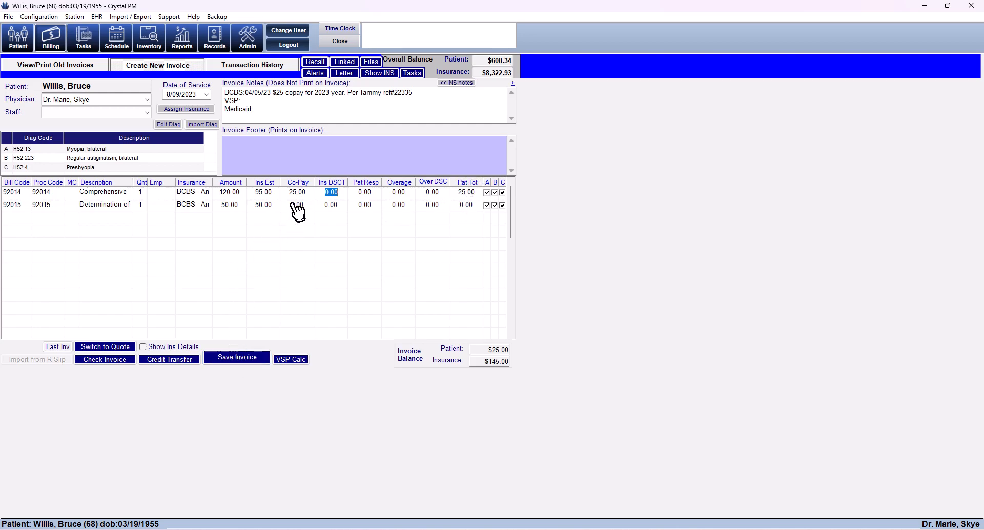
- Save the invoice and dismiss the recall dates and claims dialogs
{"action": "left_click", "coordinate": [231, 360]}
{"action": "left_click_drag", "start_coordinate": [484, 224], "coordinate": [285, 194]}
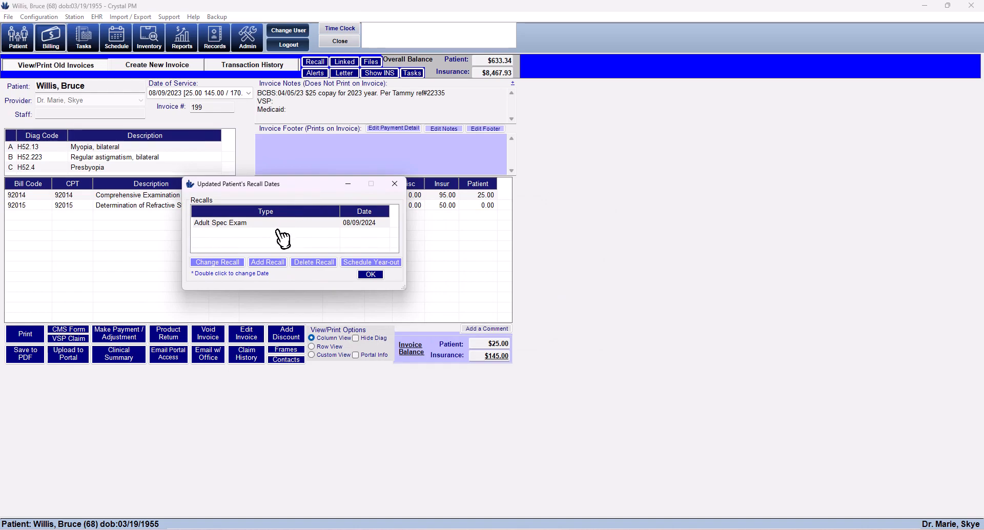
{"action": "left_click", "coordinate": [395, 183]}
{"action": "left_click_drag", "start_coordinate": [442, 242], "coordinate": [280, 211]}
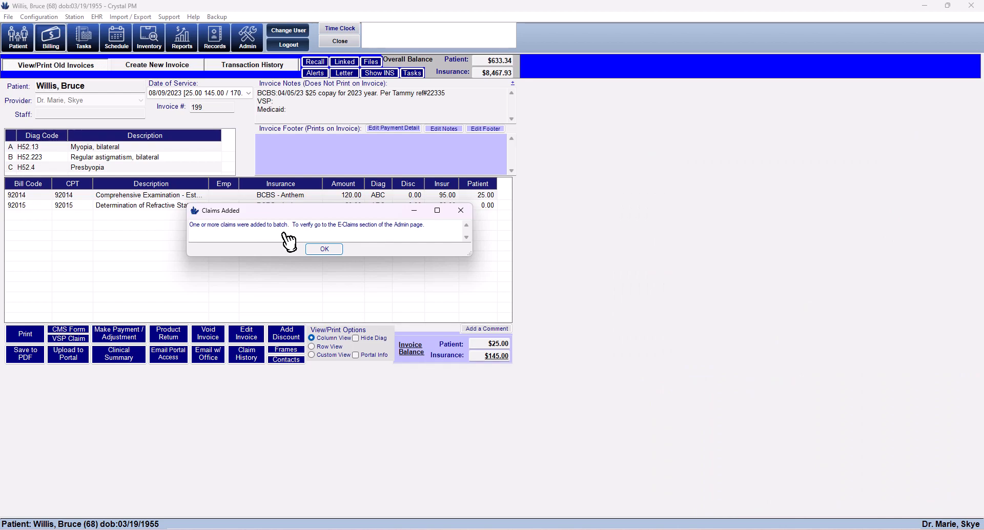
{"action": "left_click", "coordinate": [324, 249]}
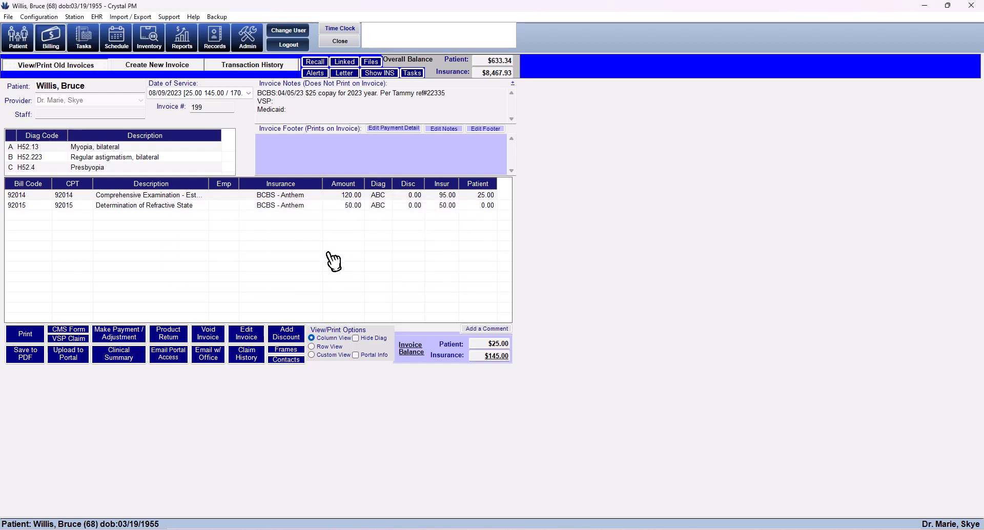
- Show the breakdown of the invoice's insurance balance by insurance company
{"action": "left_click", "coordinate": [508, 355]}
{"action": "mouse_move", "coordinate": [508, 356]}
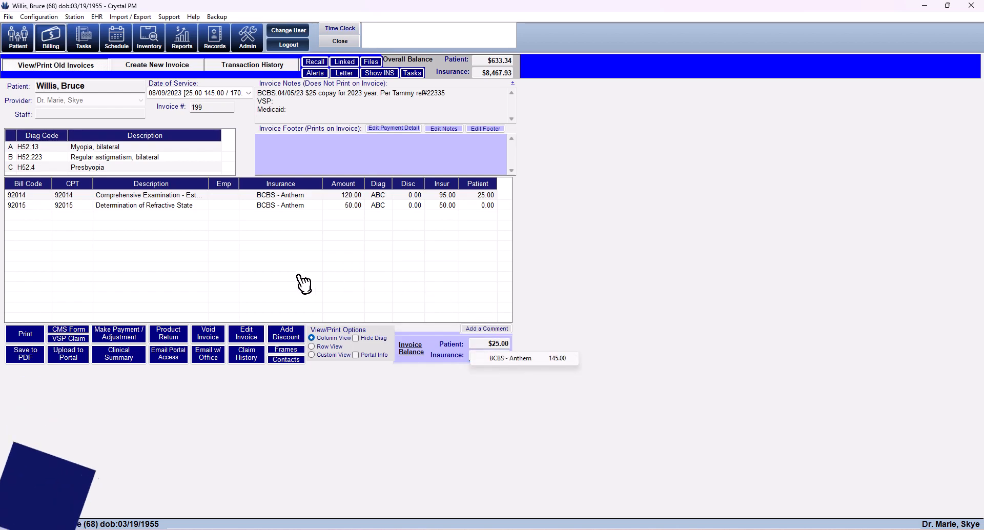
- Start a cash payment for the invoice's patient balance of $25.00 and enter 30.00 as the cash received
{"action": "left_click", "coordinate": [117, 336]}
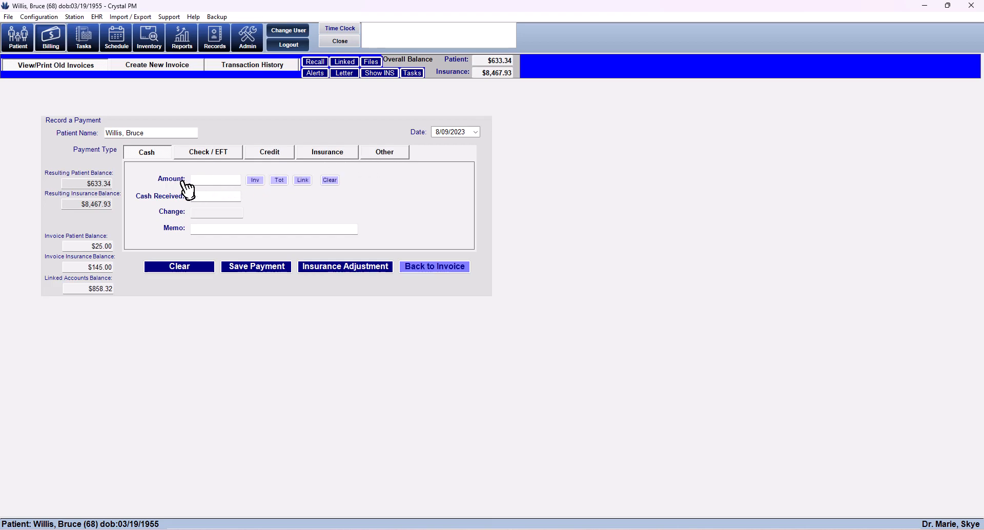
{"action": "left_click", "coordinate": [208, 182]}
{"action": "left_click", "coordinate": [255, 180]}
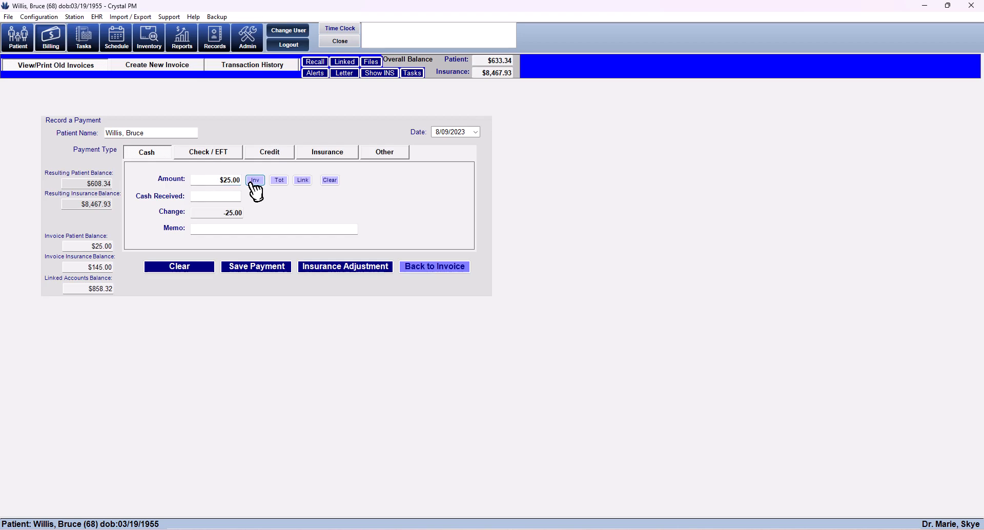
{"action": "left_click", "coordinate": [278, 181]}
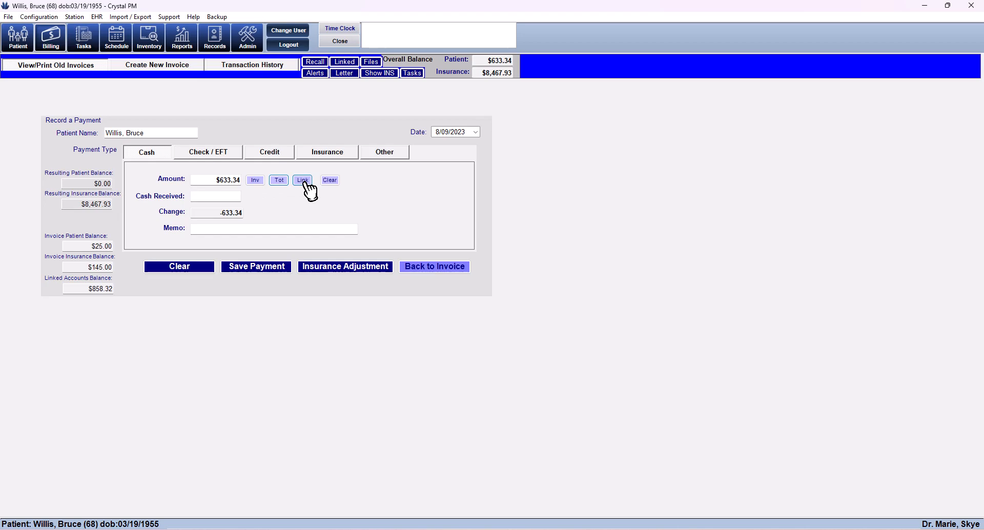
{"action": "left_click", "coordinate": [255, 180]}
{"action": "left_click", "coordinate": [229, 195]}
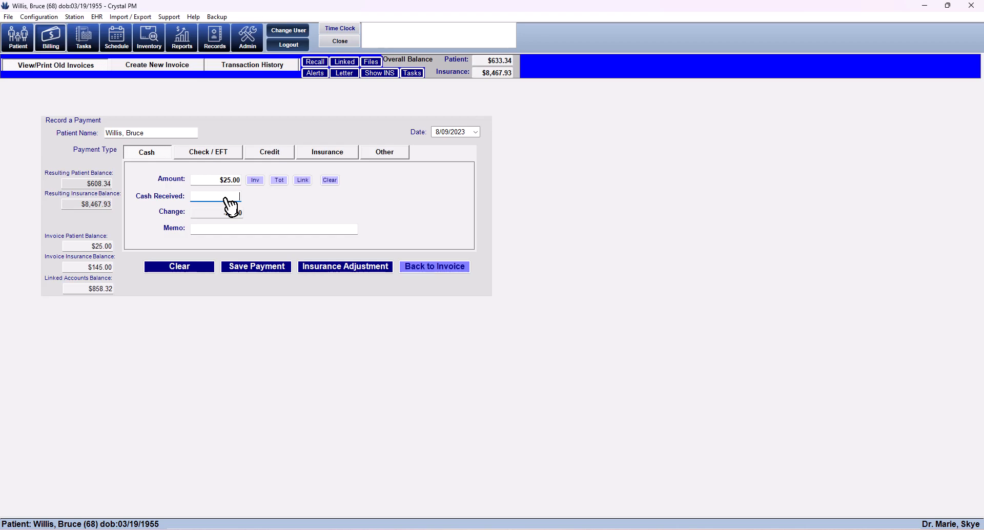
{"action": "type", "text": "30.00"}
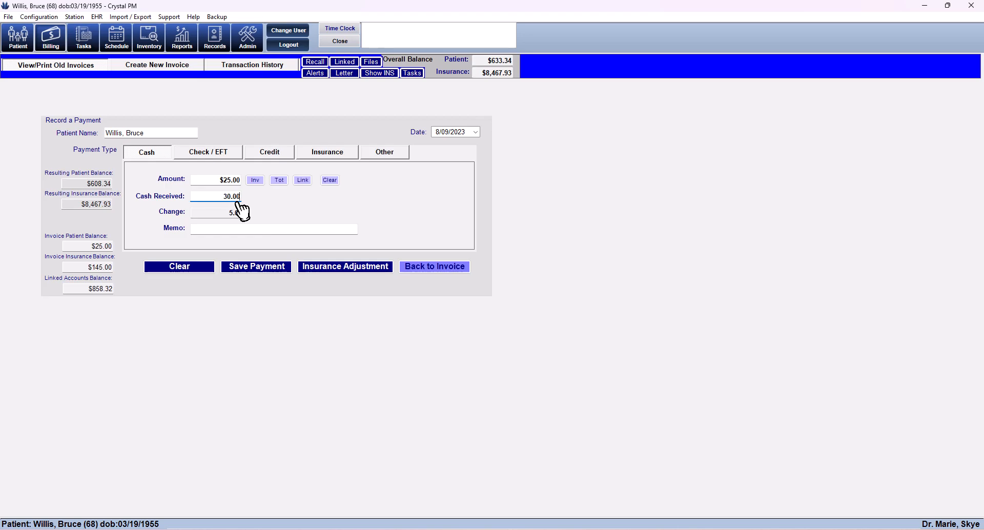
- Save the cash payment and accept its payment details for the 92014 line
{"action": "left_click", "coordinate": [257, 267]}
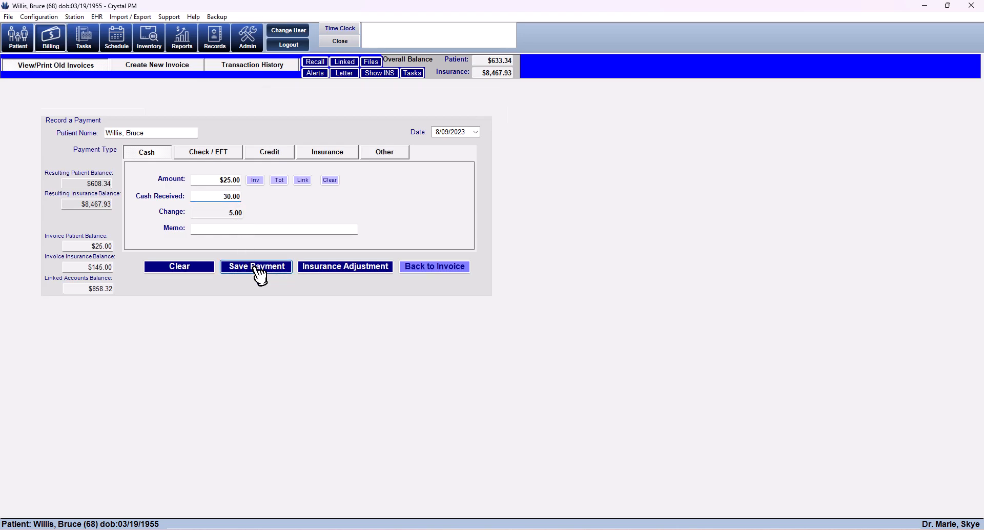
{"action": "left_click_drag", "start_coordinate": [417, 158], "coordinate": [264, 101]}
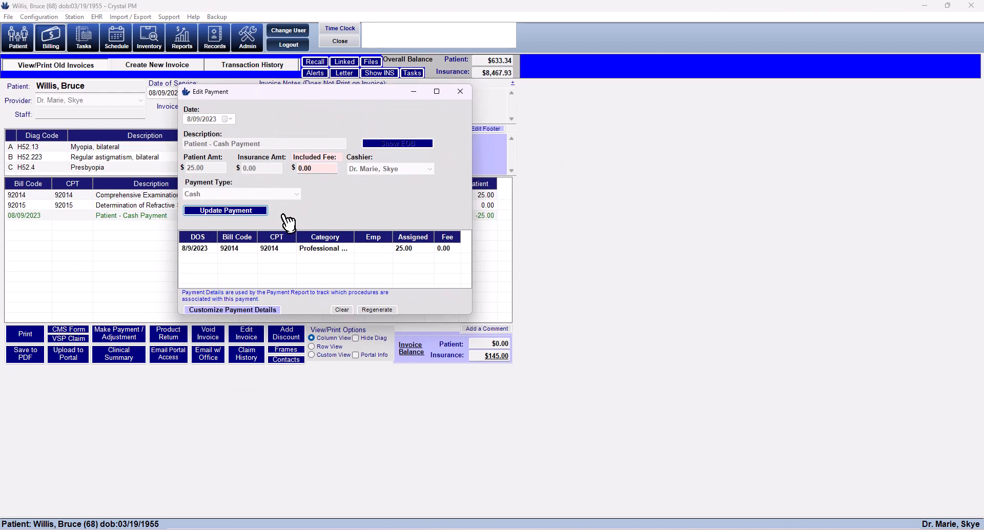
{"action": "left_click", "coordinate": [226, 212]}
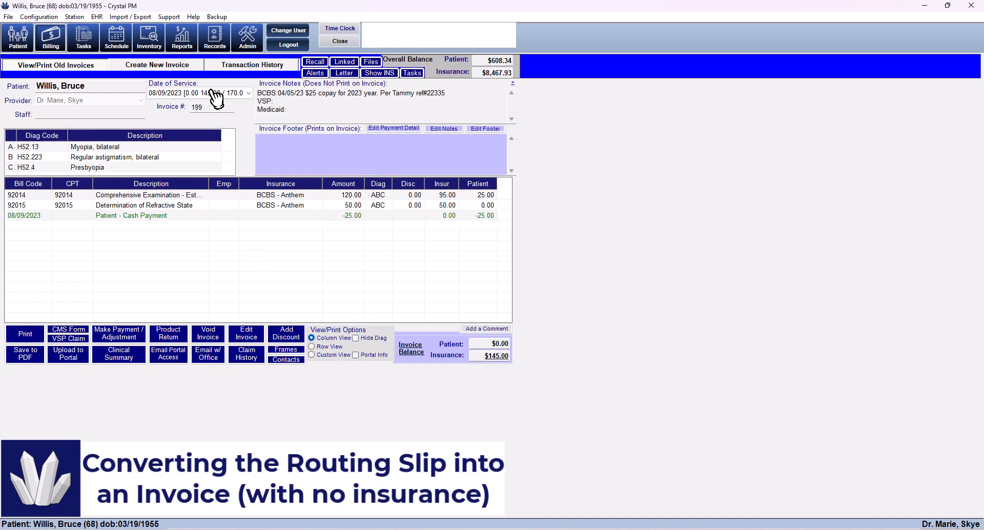
- Refresh the routing slip from the billing codes in the exam record's A & P section and close the patient
{"action": "left_click", "coordinate": [218, 49]}
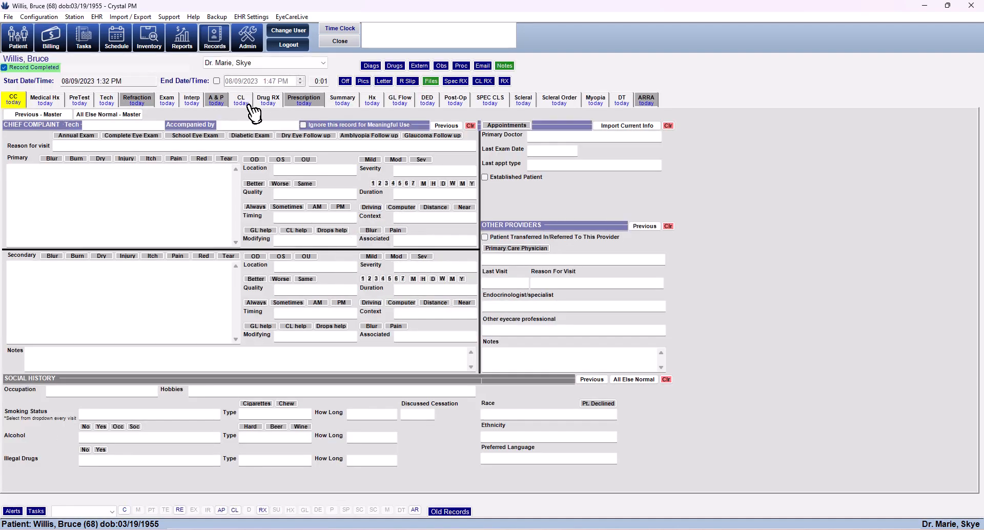
{"action": "left_click", "coordinate": [219, 100]}
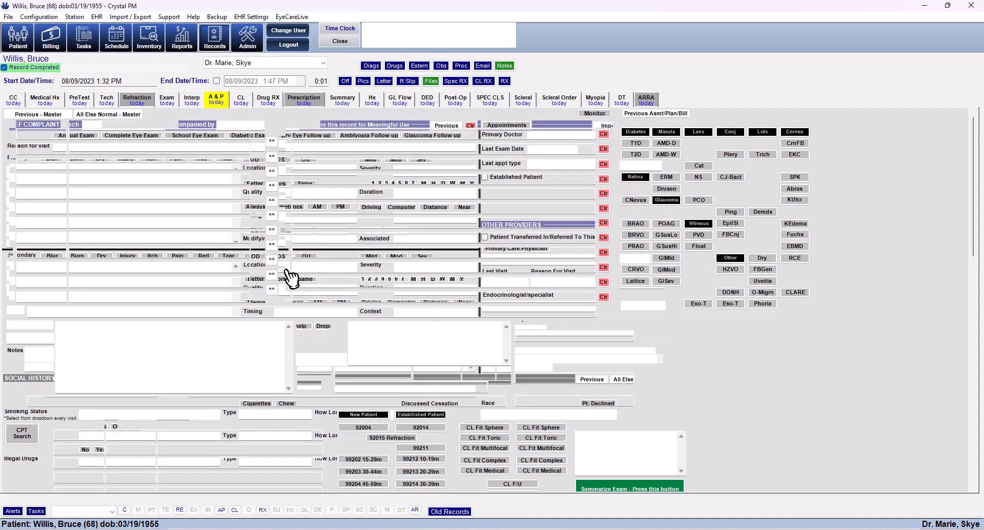
{"action": "scroll", "coordinate": [286, 270], "scroll_direction": "down", "scroll_amount": 1}
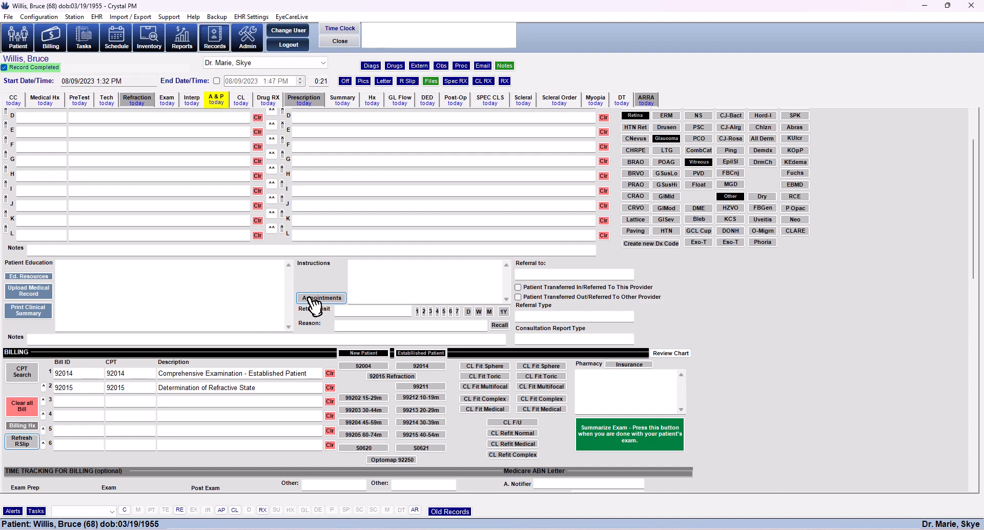
{"action": "left_click", "coordinate": [350, 44]}
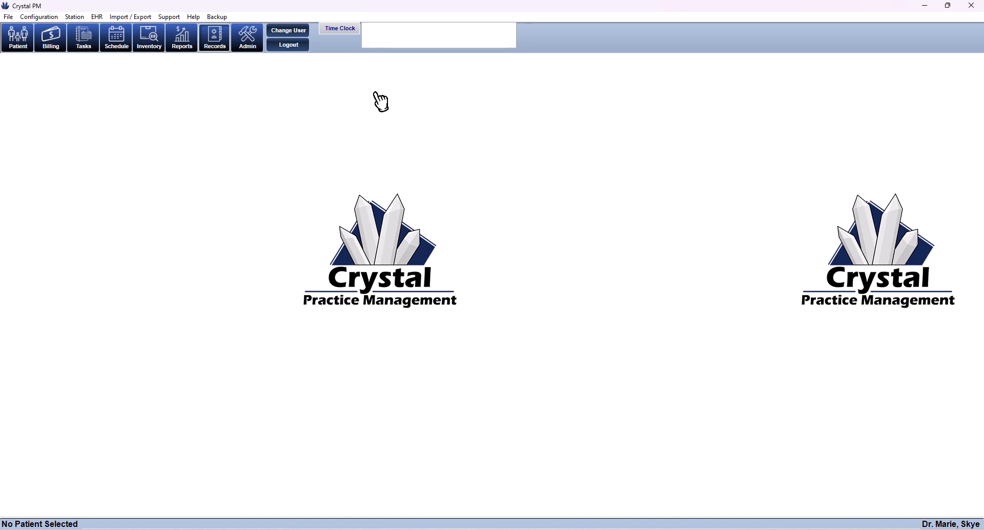
- Open billing for the most recent patient and turn the available routing slip into an invoice
{"action": "left_click", "coordinate": [56, 38]}
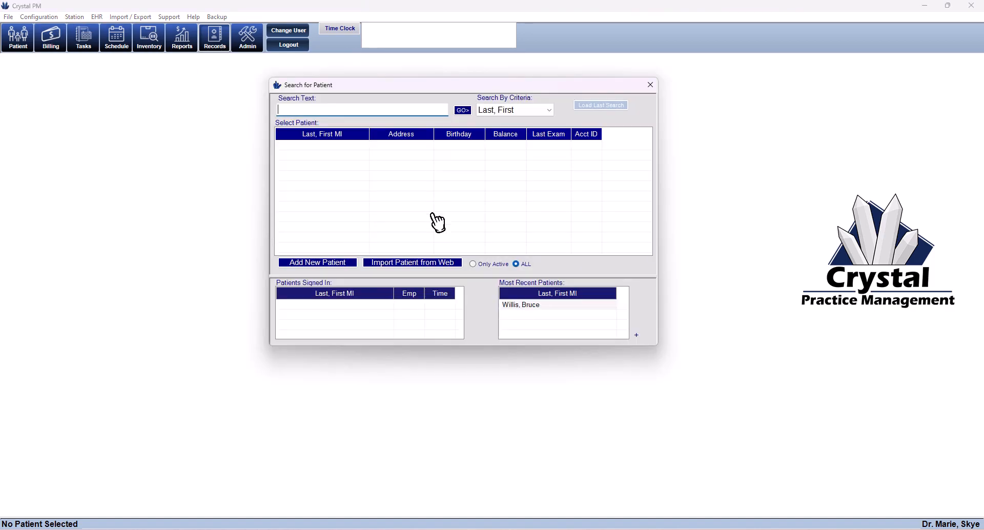
{"action": "left_click", "coordinate": [530, 110]}
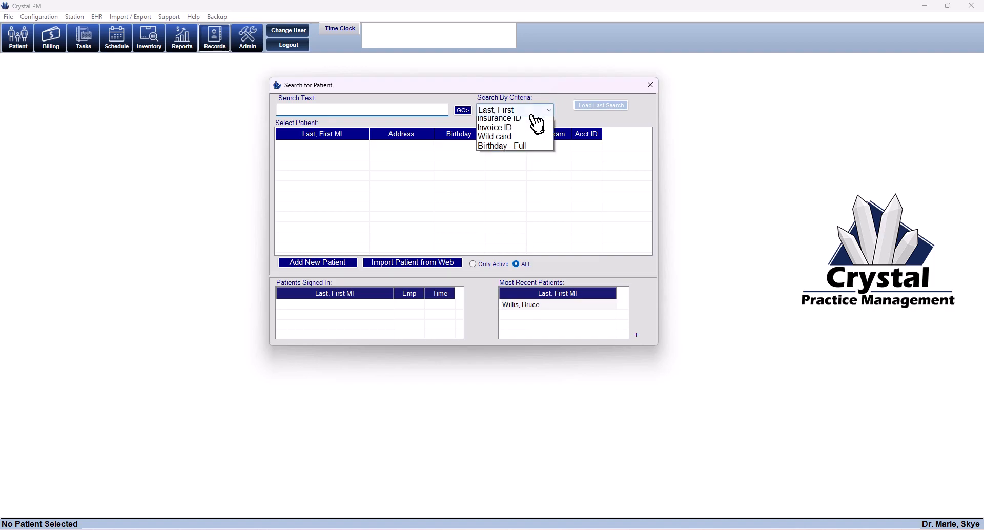
{"action": "left_click", "coordinate": [511, 122]}
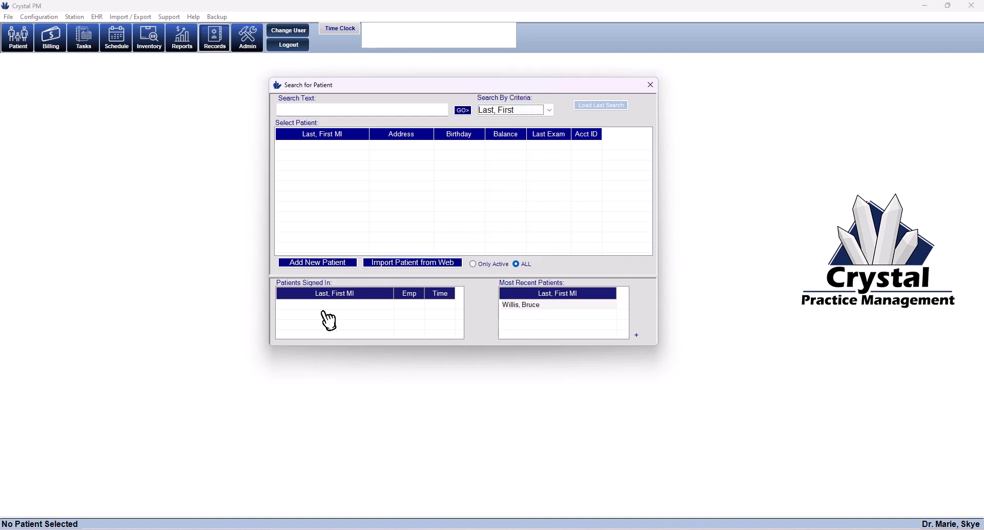
{"action": "double_click", "coordinate": [540, 305]}
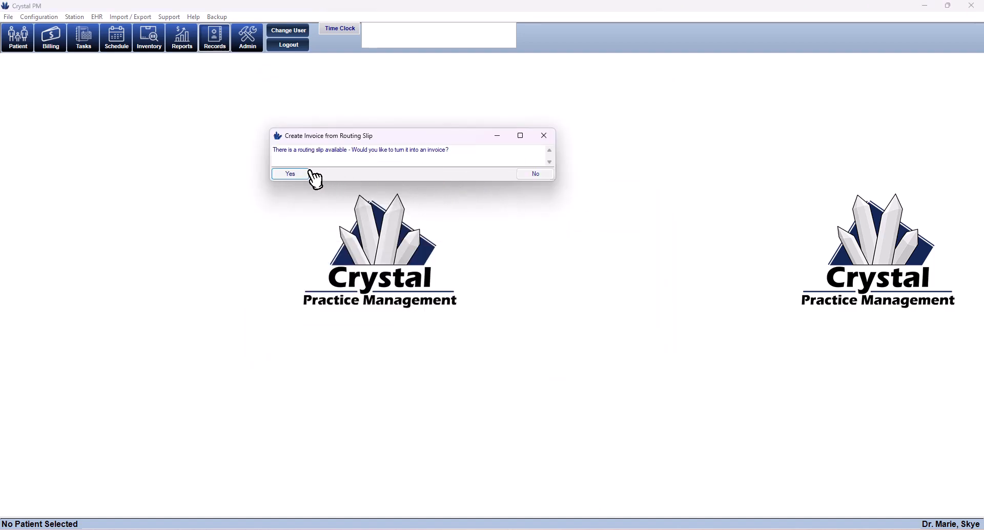
{"action": "left_click", "coordinate": [291, 174]}
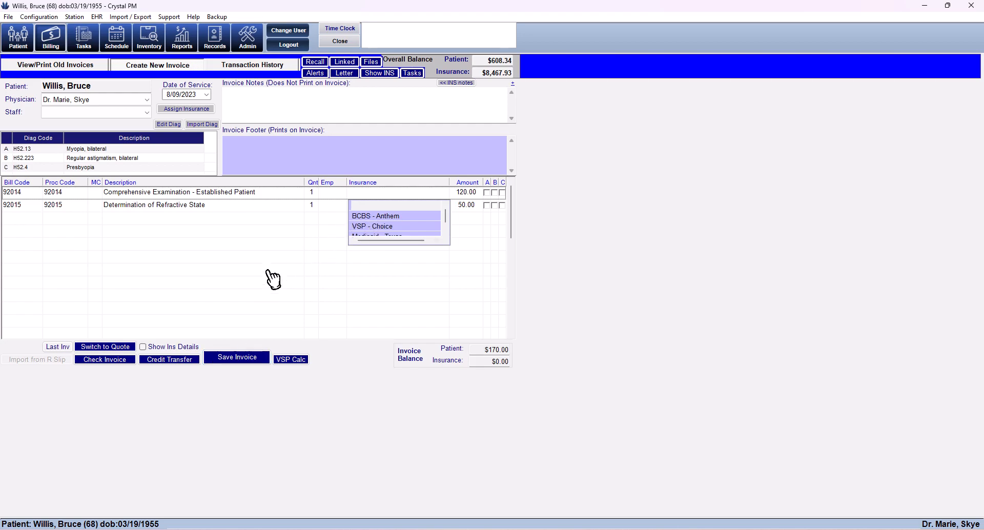
- Save the invoice with no insurance assigned and dismiss the recall dates dialog
{"action": "left_click", "coordinate": [238, 357]}
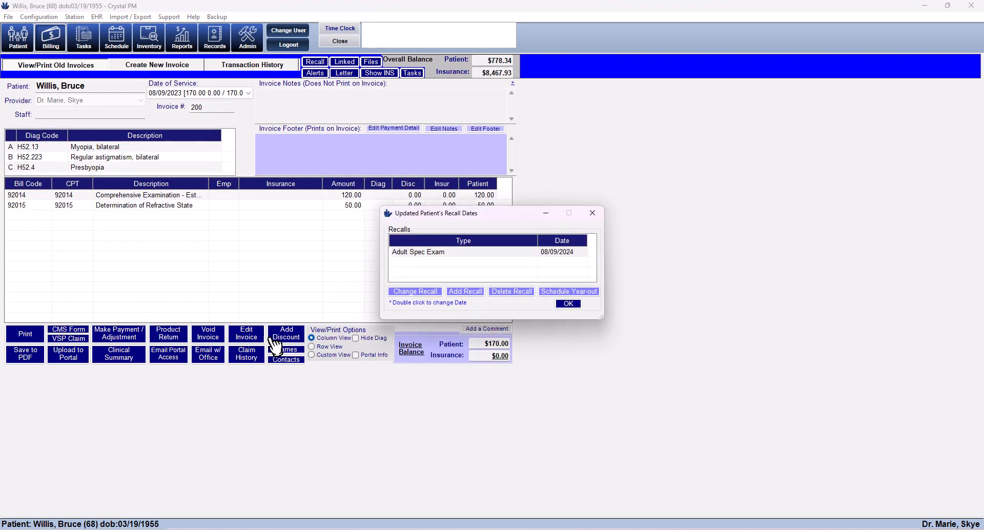
{"action": "left_click_drag", "start_coordinate": [472, 220], "coordinate": [309, 173]}
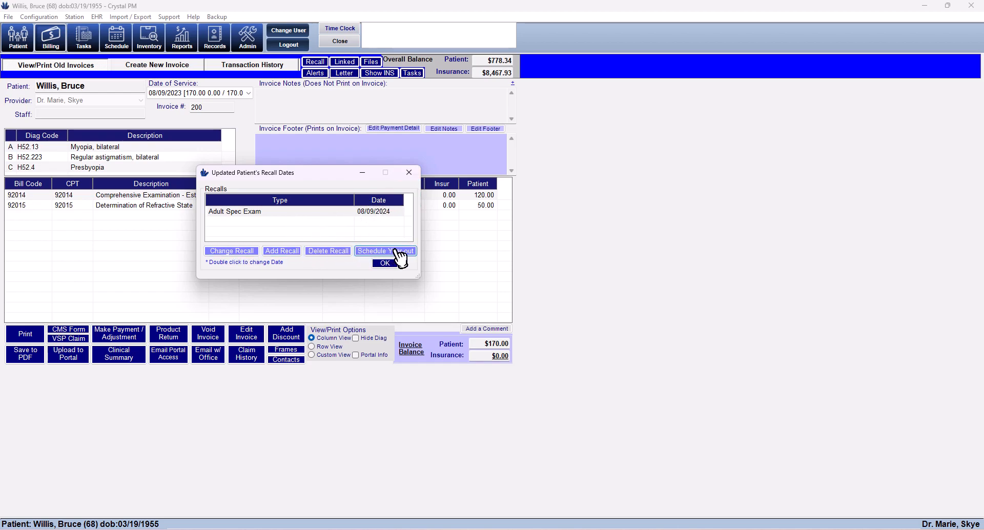
{"action": "left_click", "coordinate": [408, 172]}
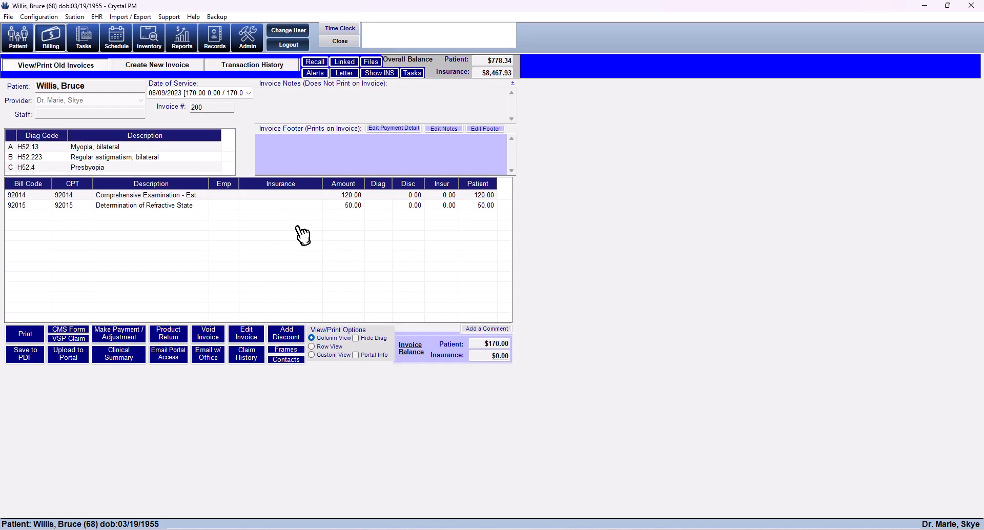
- Set up a 20 percent patient discount on all items of the invoice
{"action": "left_click", "coordinate": [291, 338]}
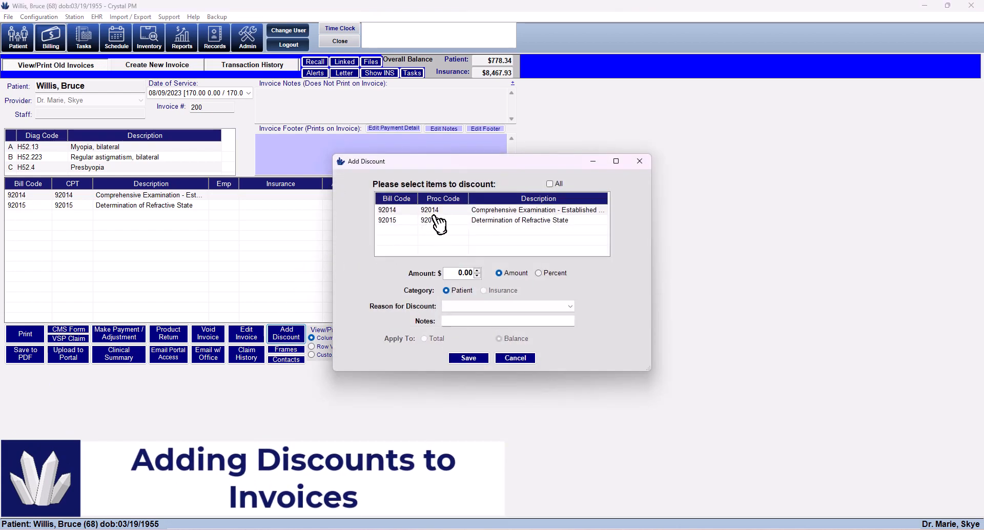
{"action": "left_click", "coordinate": [436, 212]}
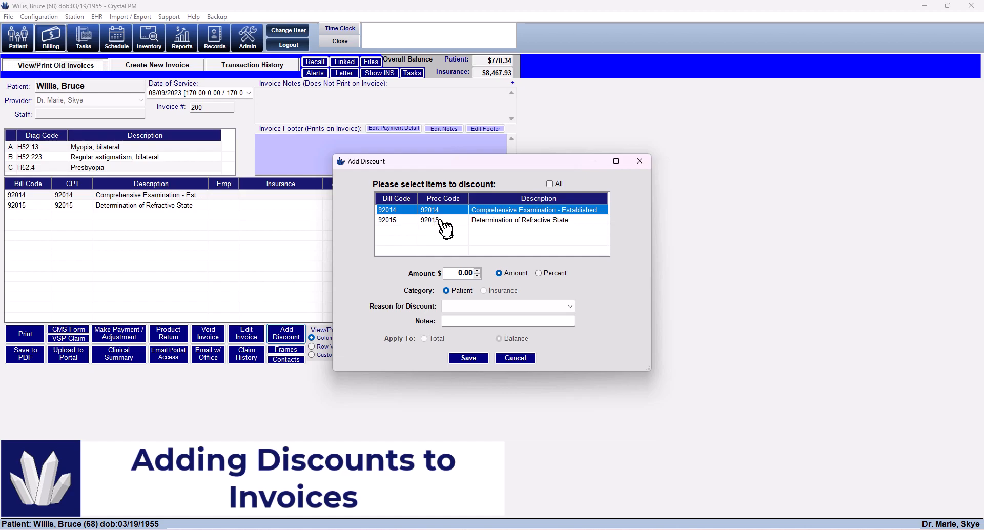
{"action": "left_click", "coordinate": [442, 220]}
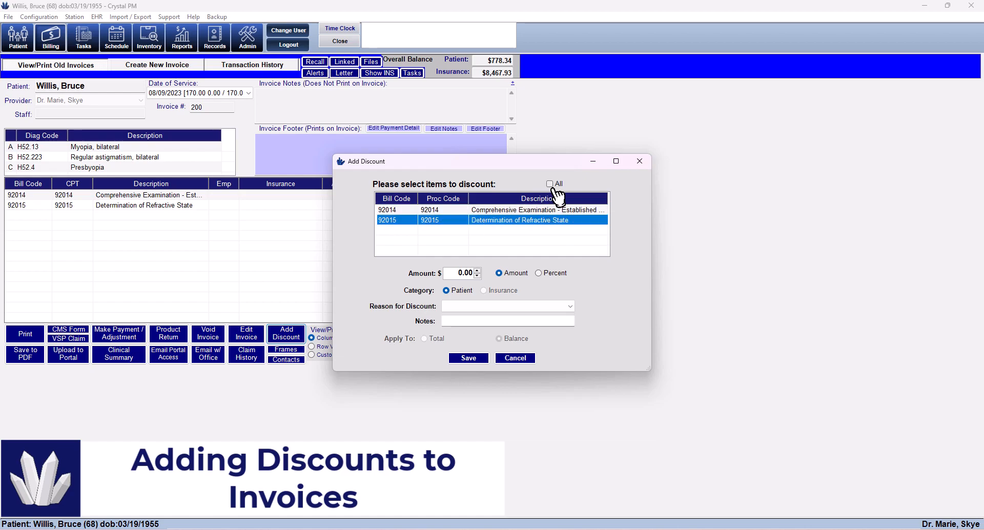
{"action": "left_click", "coordinate": [551, 184]}
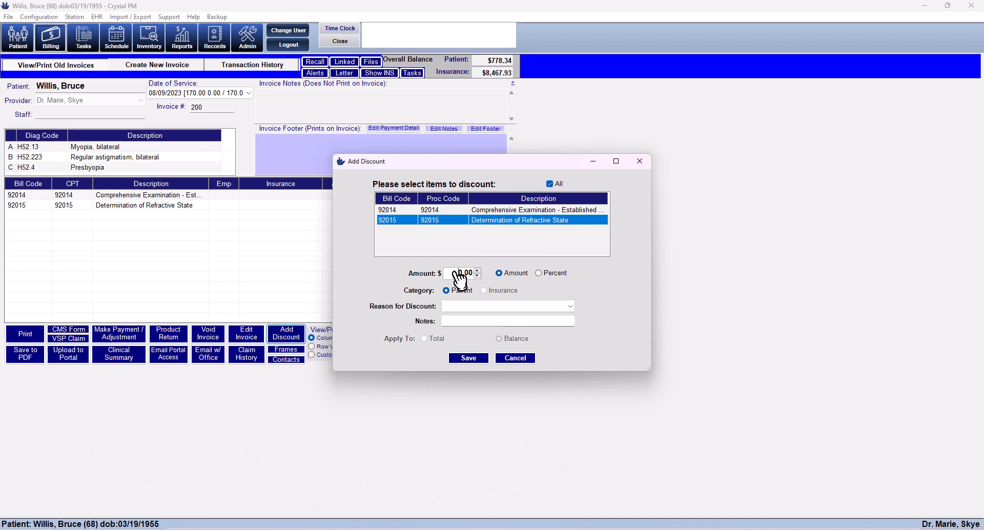
{"action": "left_click", "coordinate": [456, 273]}
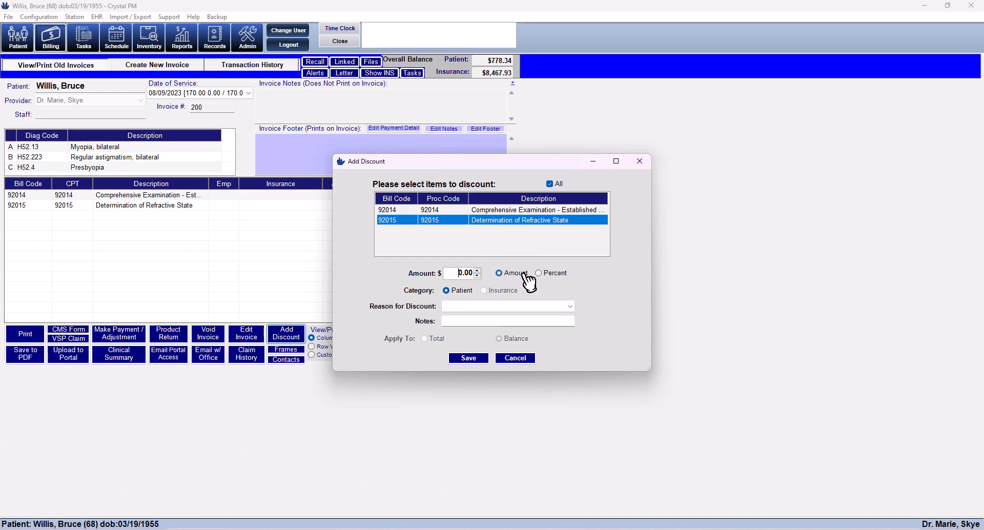
{"action": "left_click", "coordinate": [538, 273]}
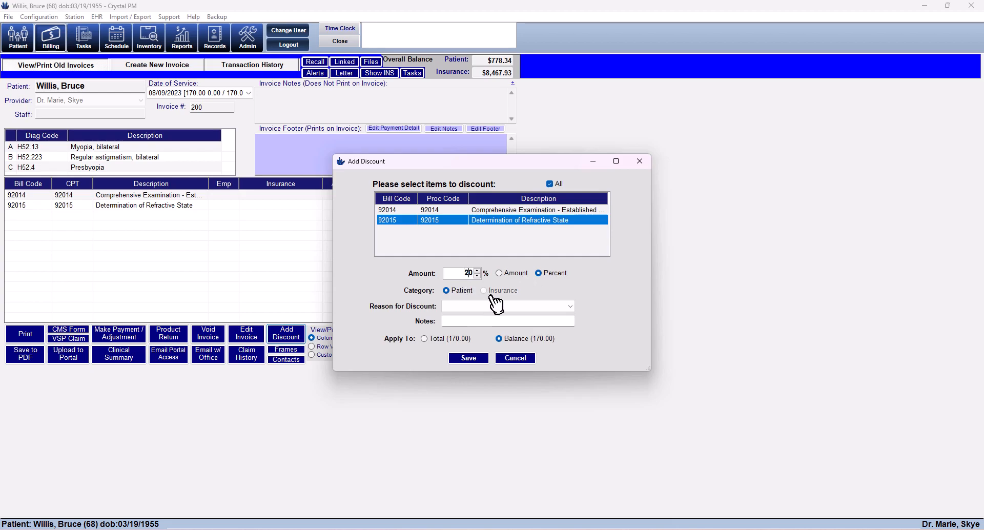
- Give the discount the reason Courtesy Discount and the note "Private Pay Discount", and save it
{"action": "left_click", "coordinate": [574, 306]}
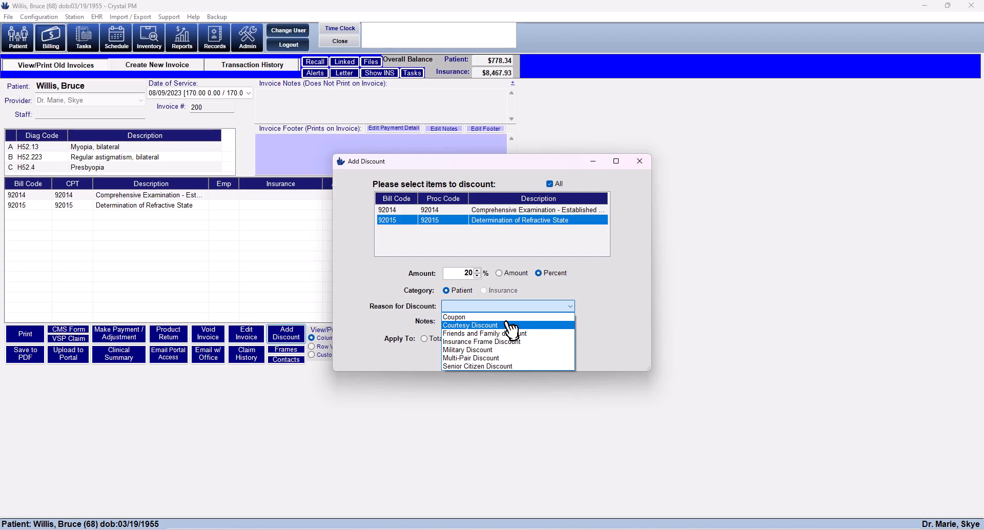
{"action": "left_click", "coordinate": [507, 325]}
{"action": "left_click", "coordinate": [510, 323]}
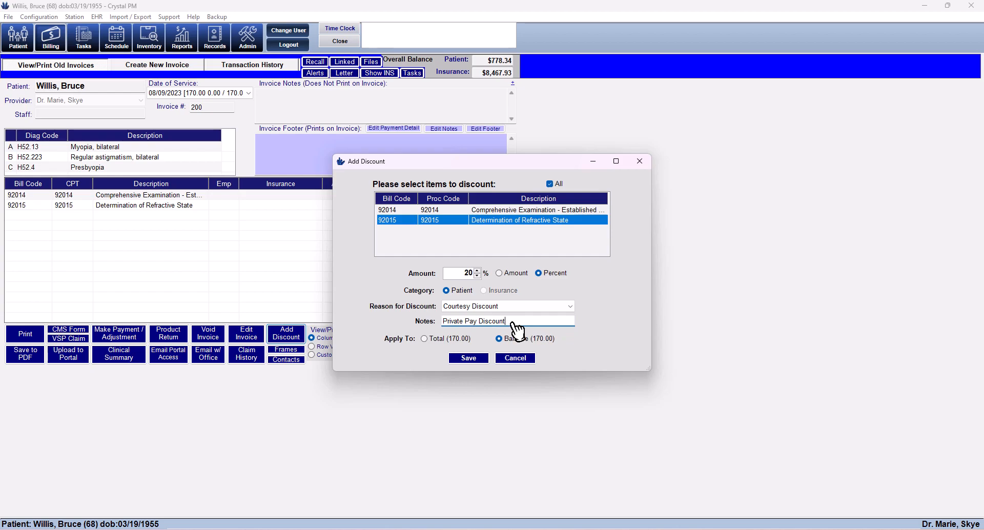
{"action": "left_click", "coordinate": [469, 358]}
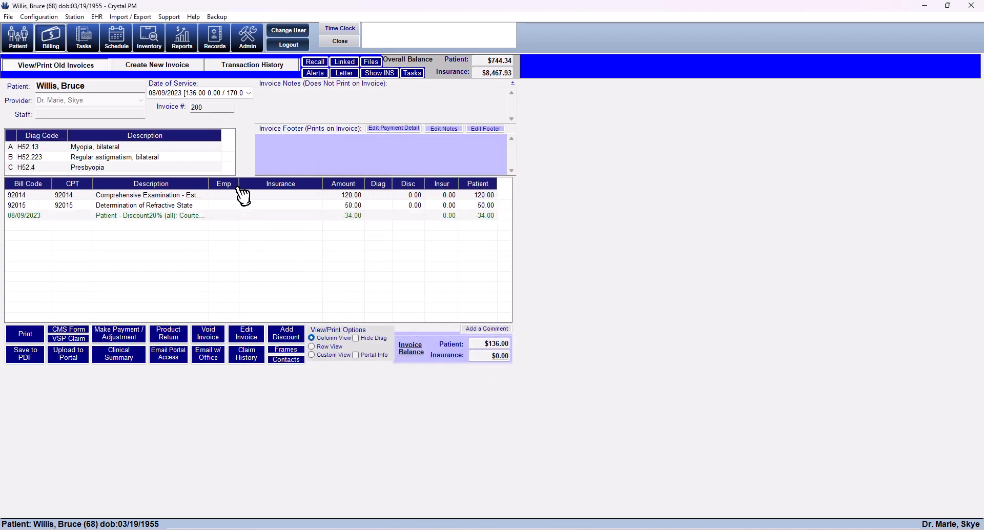
- Check the discount line's full description and amount by resizing the Description column, and check the invoice's patient balance
{"action": "left_click_drag", "start_coordinate": [209, 185], "coordinate": [321, 197]}
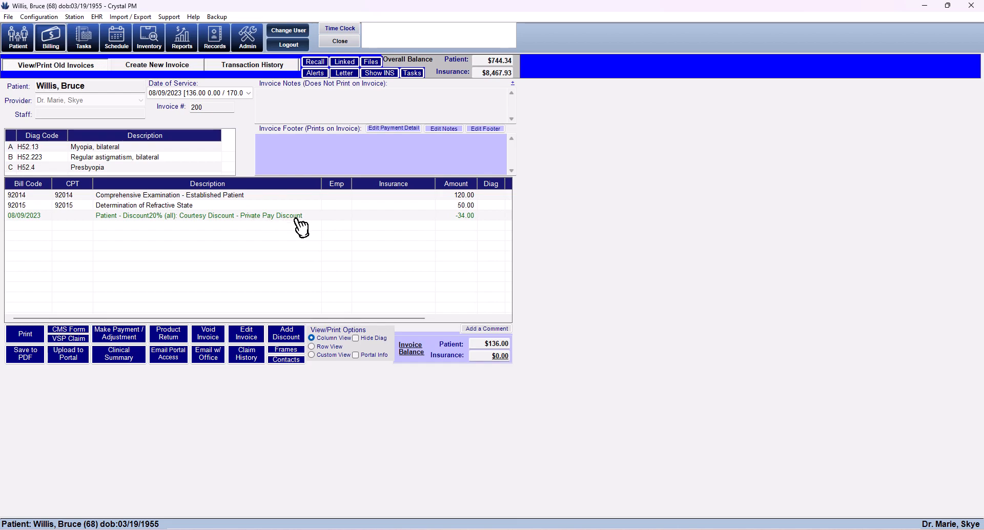
{"action": "left_click_drag", "start_coordinate": [323, 197], "coordinate": [250, 200]}
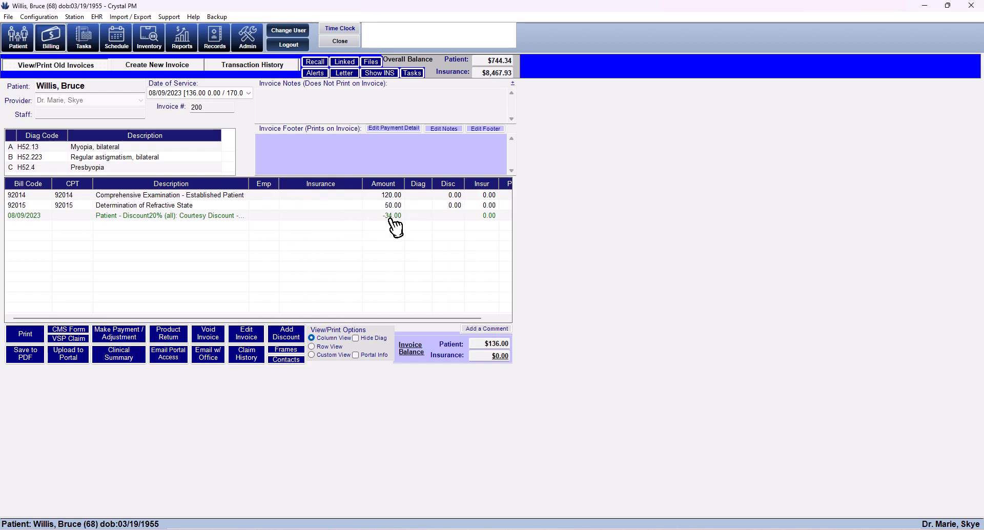
{"action": "left_click_drag", "start_coordinate": [484, 343], "coordinate": [549, 339]}
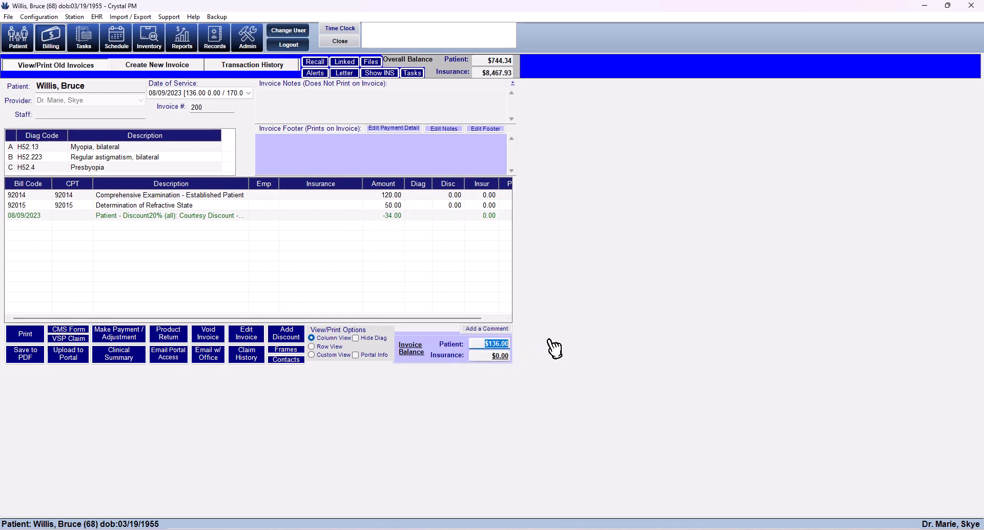
- Set up a credit payment for the invoice's full $136.00 patient balance on Mastercard, entering the card's last four digits
{"action": "left_click", "coordinate": [128, 331]}
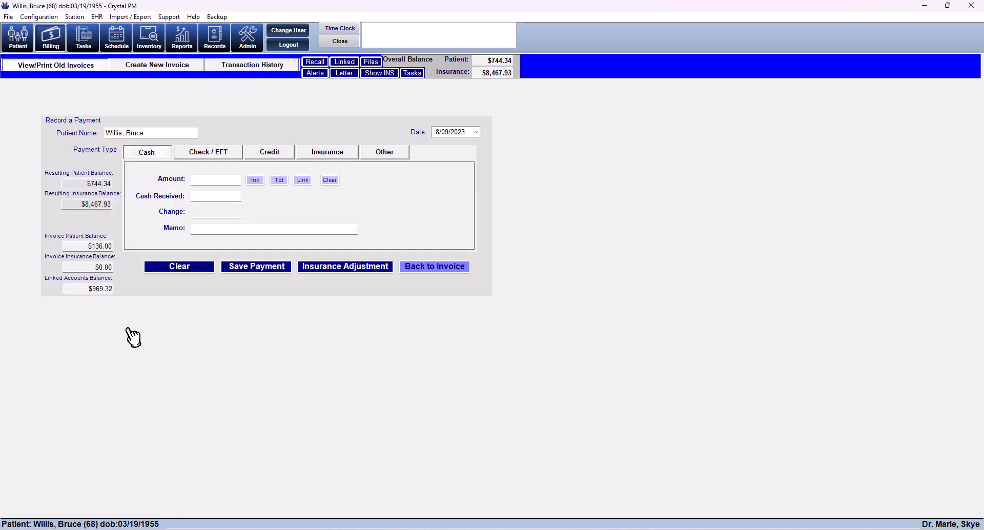
{"action": "left_click", "coordinate": [281, 156]}
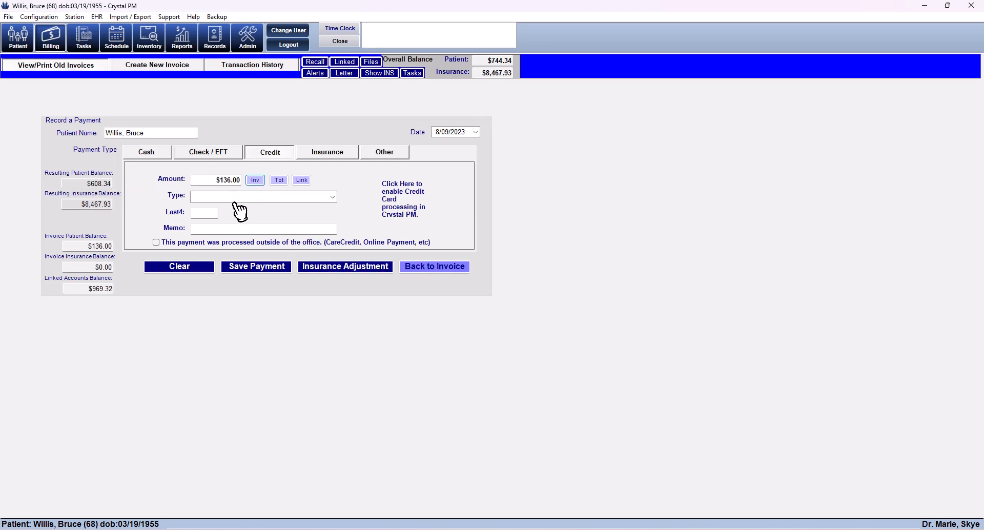
{"action": "left_click", "coordinate": [333, 197]}
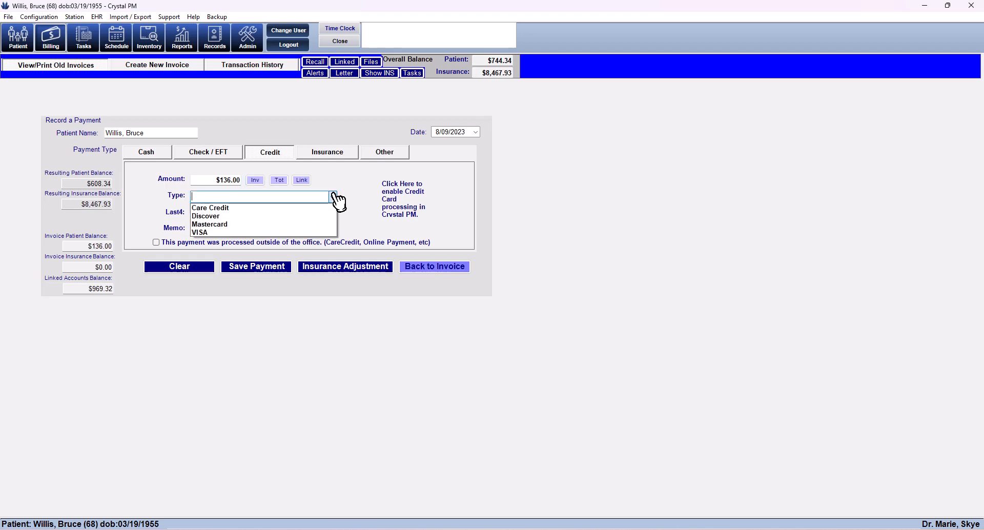
{"action": "left_click", "coordinate": [211, 226]}
{"action": "left_click", "coordinate": [216, 216]}
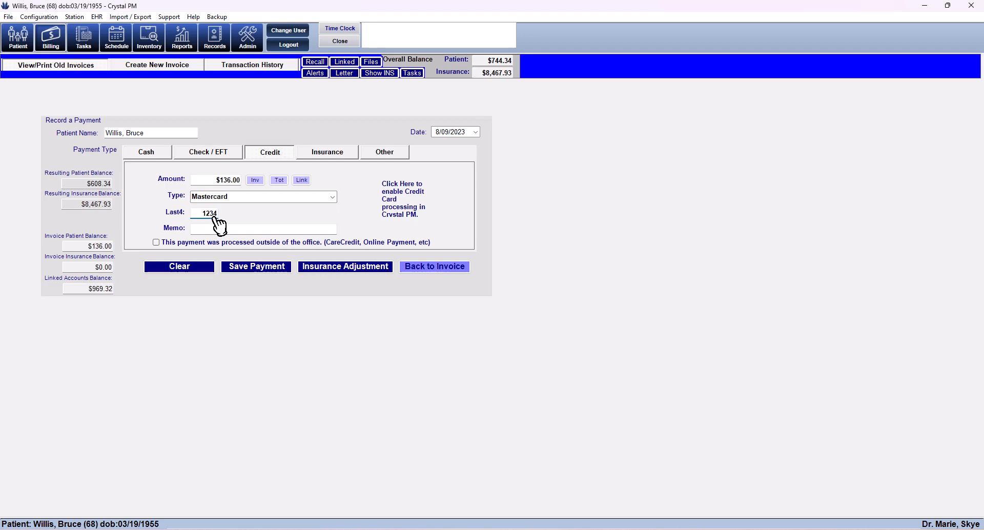
- Save the Mastercard payment, accept its payment details, and widen the invoice's Description column to show the payment line
{"action": "left_click", "coordinate": [262, 270]}
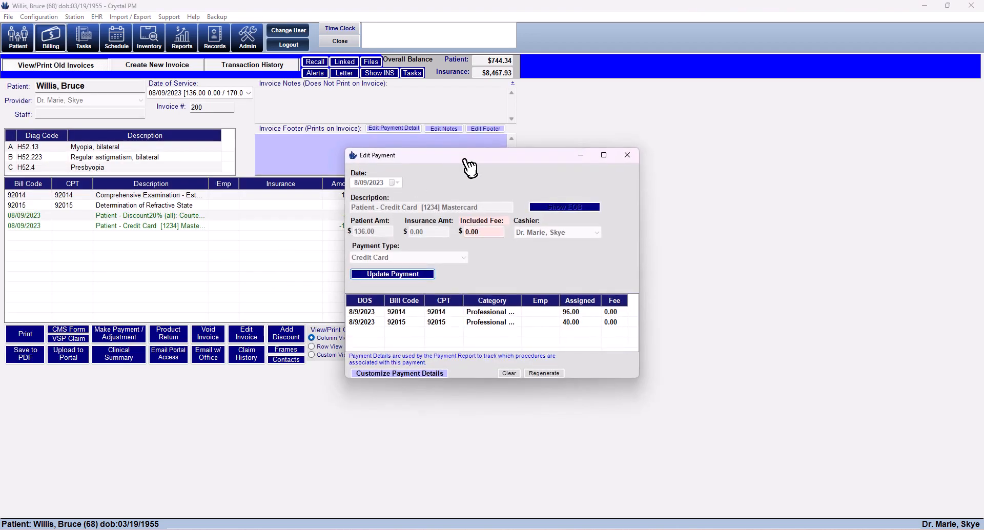
{"action": "left_click_drag", "start_coordinate": [474, 164], "coordinate": [348, 93]}
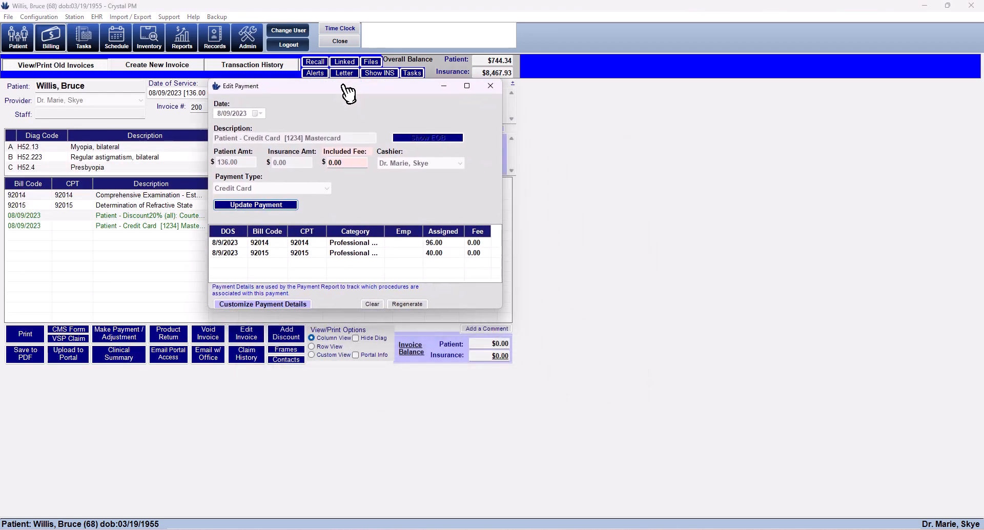
{"action": "left_click", "coordinate": [280, 208]}
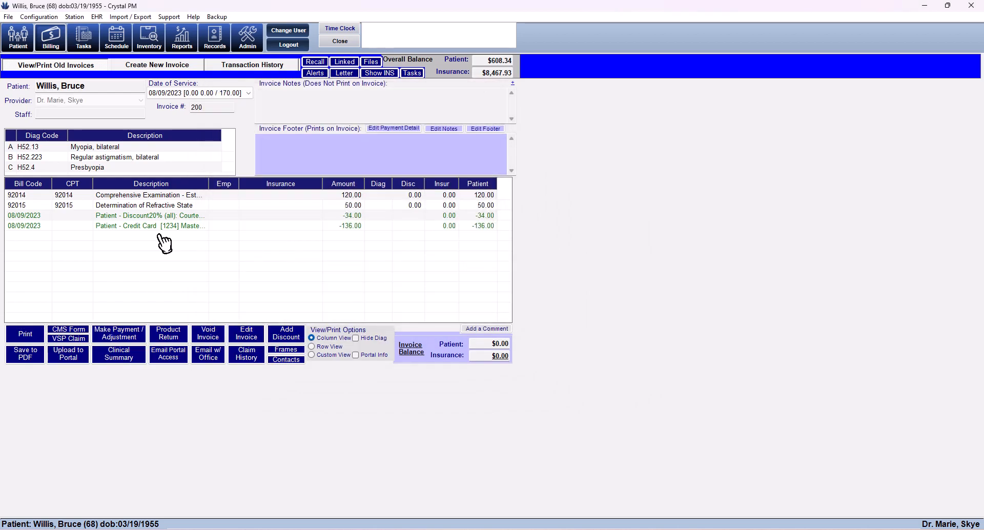
{"action": "left_click_drag", "start_coordinate": [208, 183], "coordinate": [237, 185]}
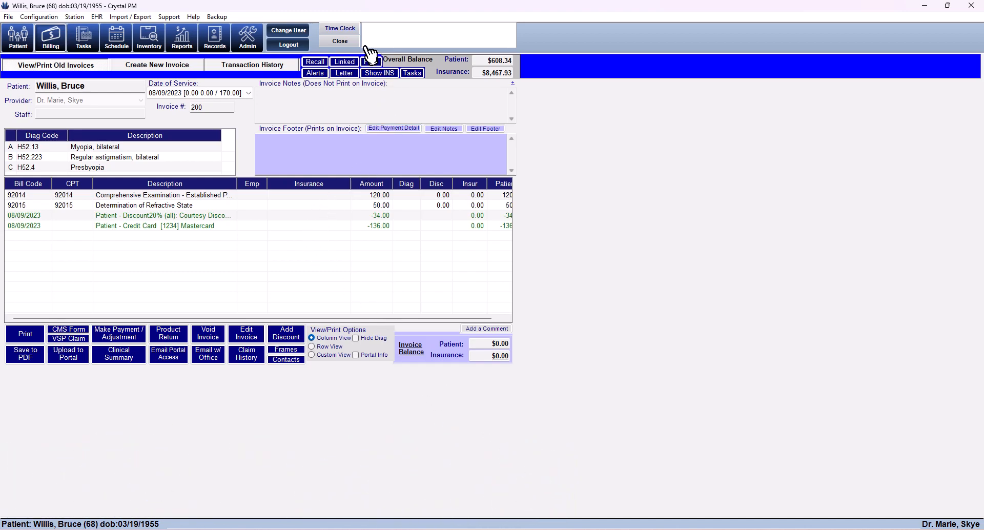
- Close the patient's record, reopen the same patient in billing from the most recent patients, and start a new invoice
{"action": "left_click", "coordinate": [339, 41]}
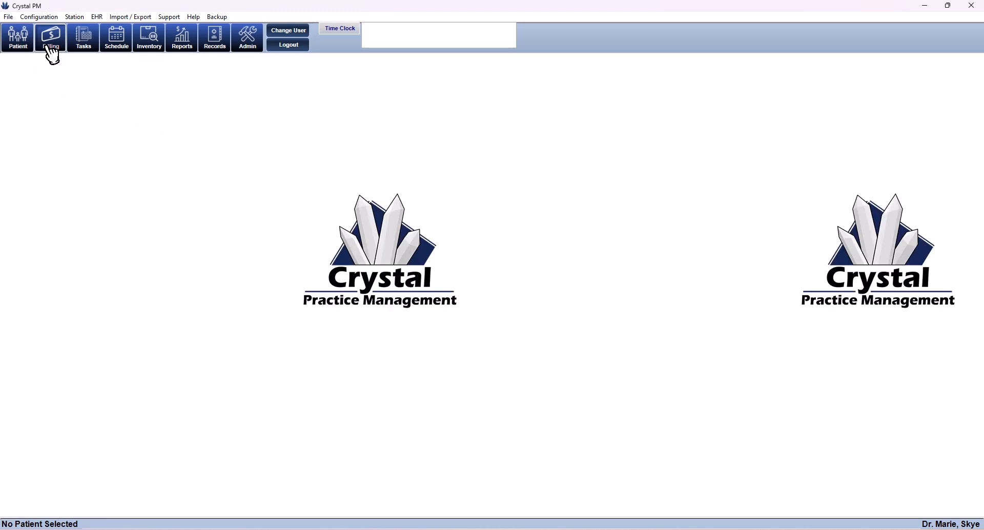
{"action": "left_click", "coordinate": [50, 45]}
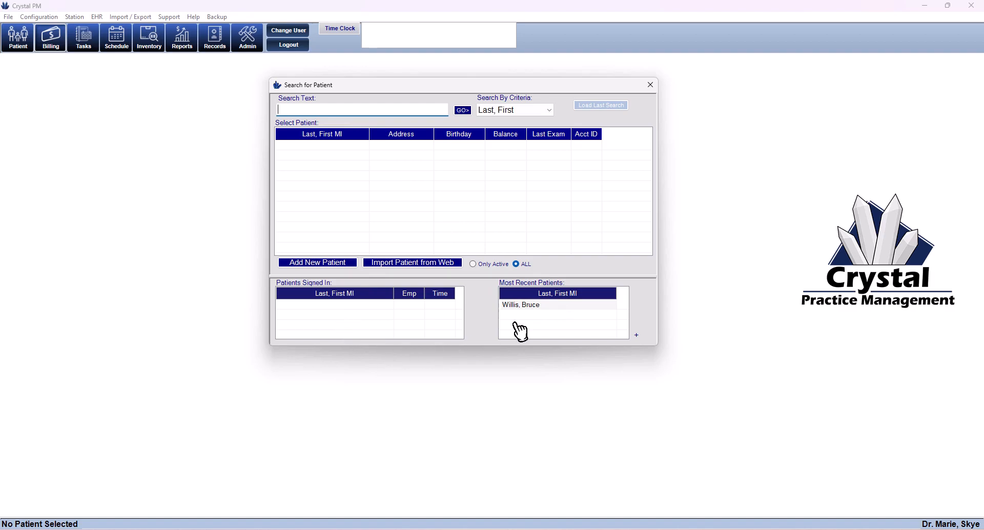
{"action": "double_click", "coordinate": [534, 306]}
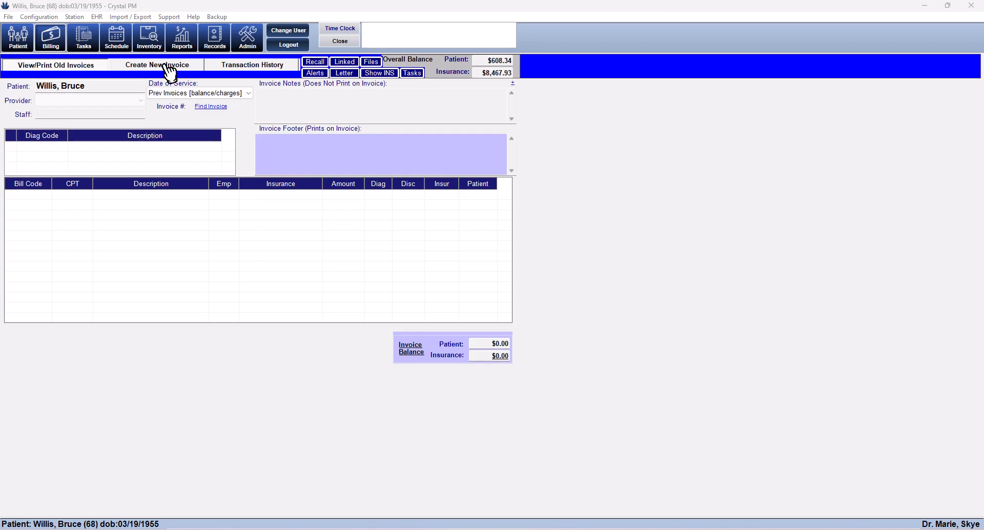
{"action": "left_click", "coordinate": [169, 66]}
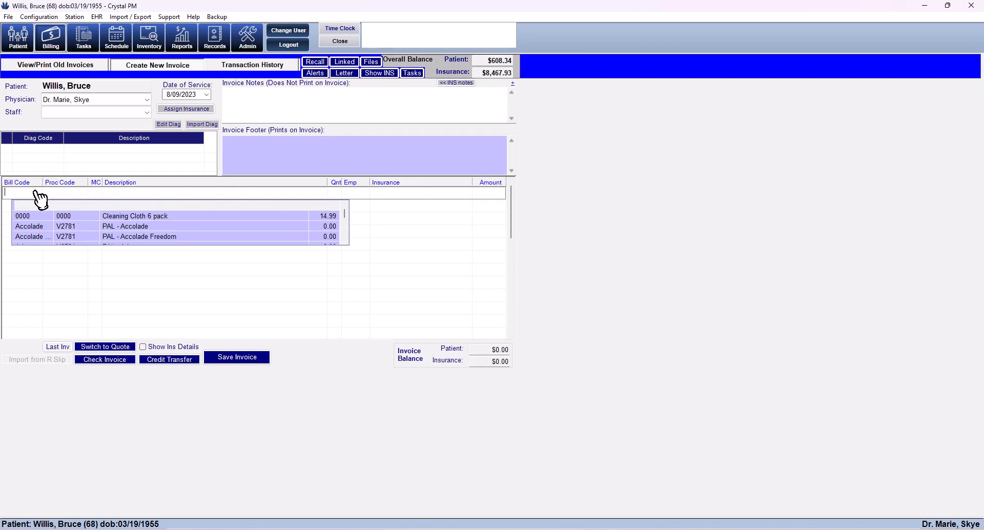
- Add one Cleaning Cloth 6 pack to the invoice using bill code 0000, keeping the 14.99 amount
{"action": "type", "text": "0000"}
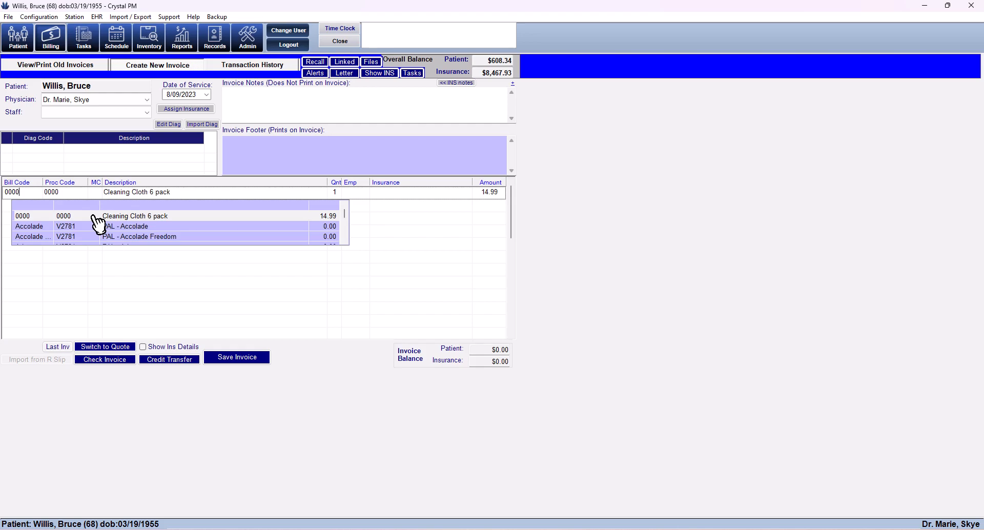
{"action": "key", "text": "Tab"}
{"action": "key", "text": "Tab"}
{"action": "key", "text": "Tab"}
{"action": "key", "text": "Tab"}
{"action": "key", "text": "Tab"}
{"action": "key", "text": "Tab"}
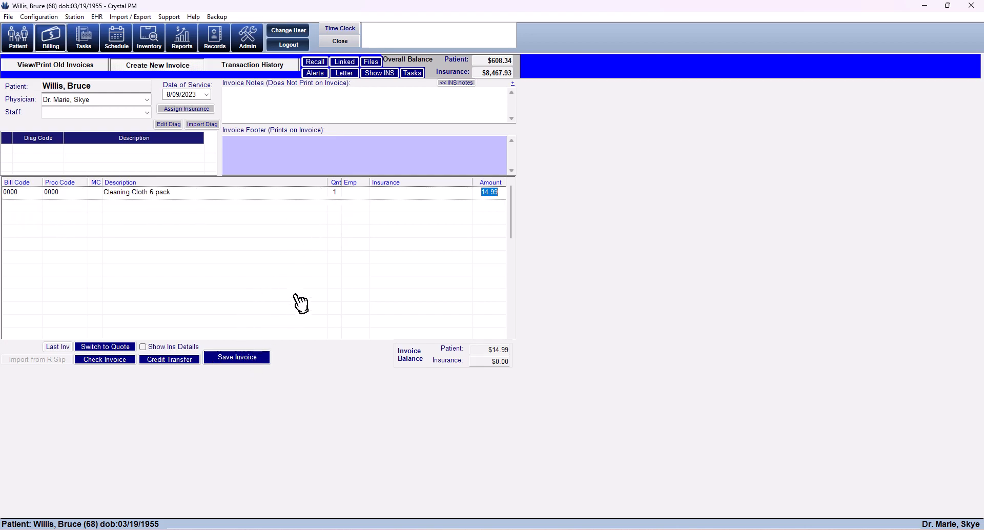
{"action": "key", "text": "Return"}
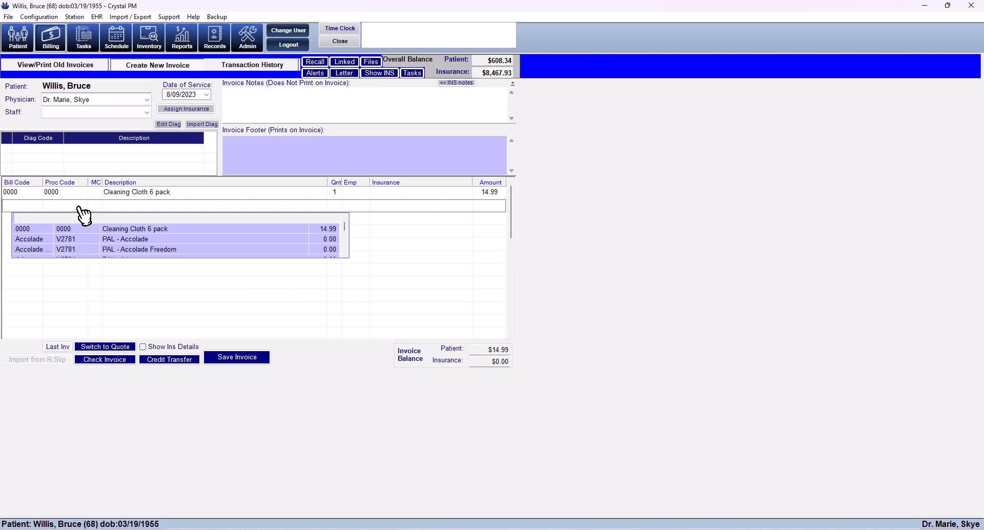
- Add Contact Solution by procedure code 0001 with a quantity of 2, and save the invoice
{"action": "key", "text": "Tab"}
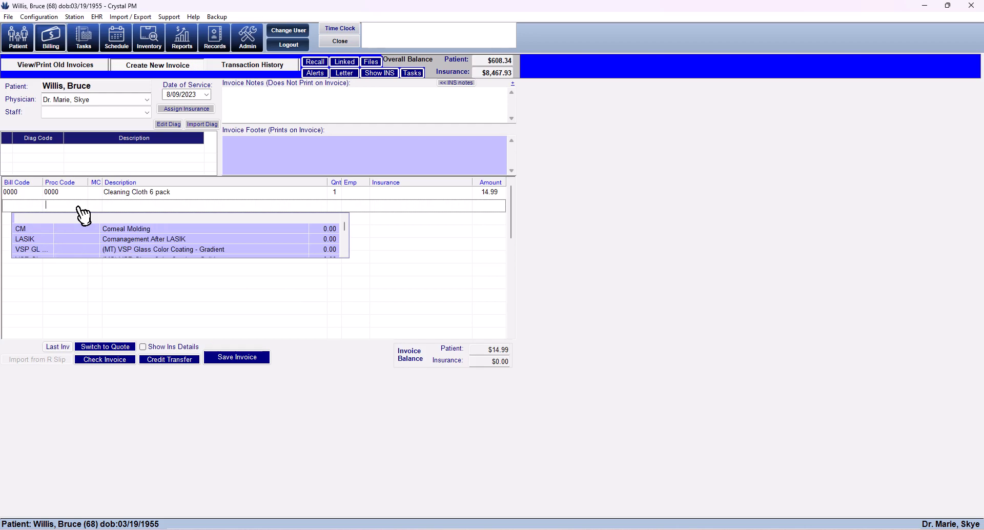
{"action": "type", "text": "0001"}
{"action": "key", "text": "Return"}
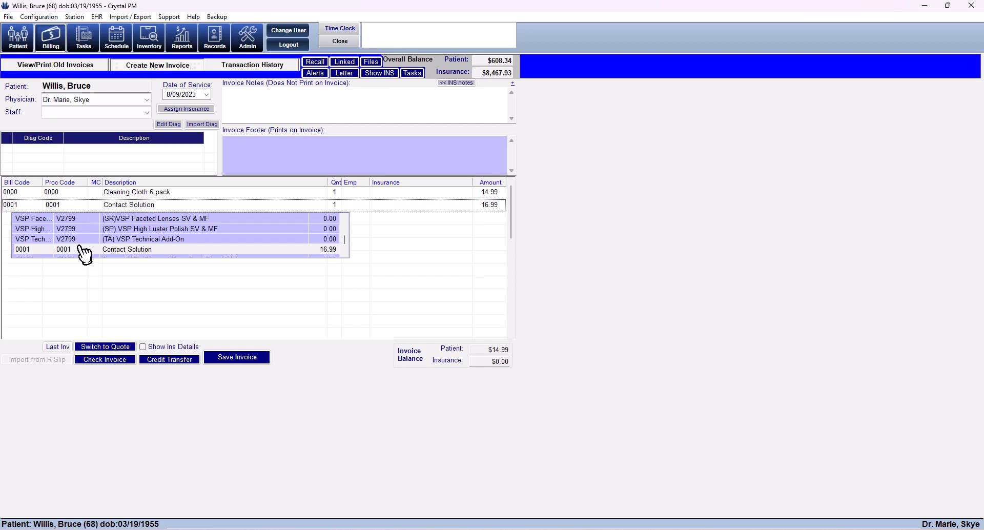
{"action": "left_click", "coordinate": [81, 248]}
{"action": "key", "text": "Tab"}
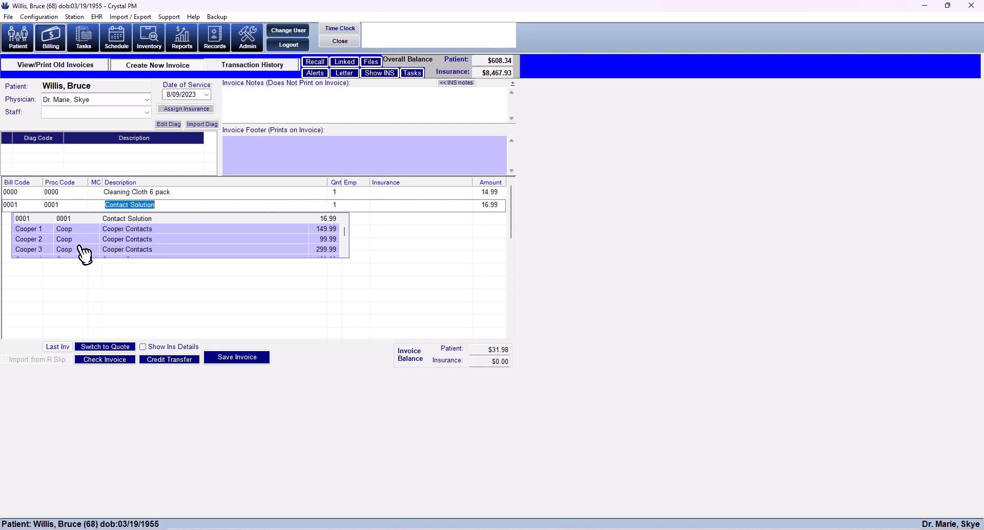
{"action": "key", "text": "Tab"}
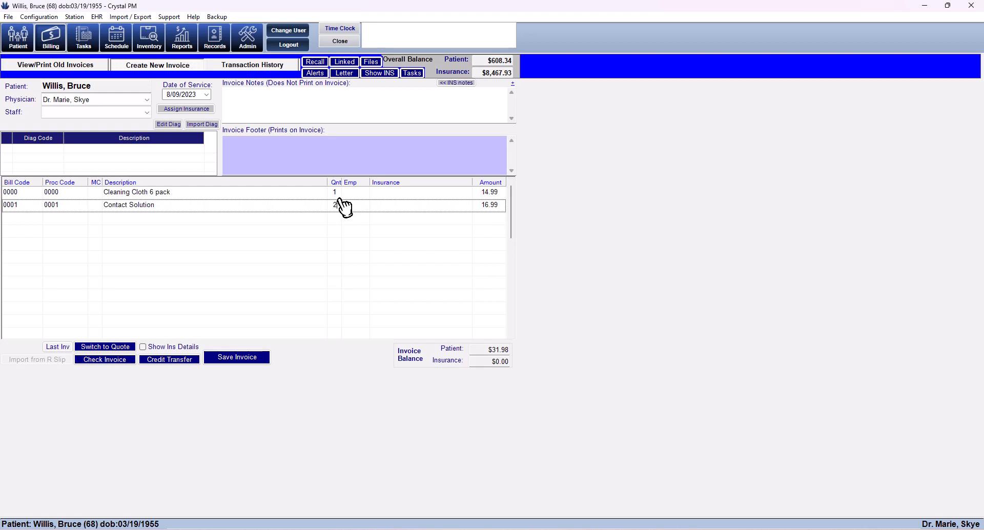
{"action": "key", "text": "Tab"}
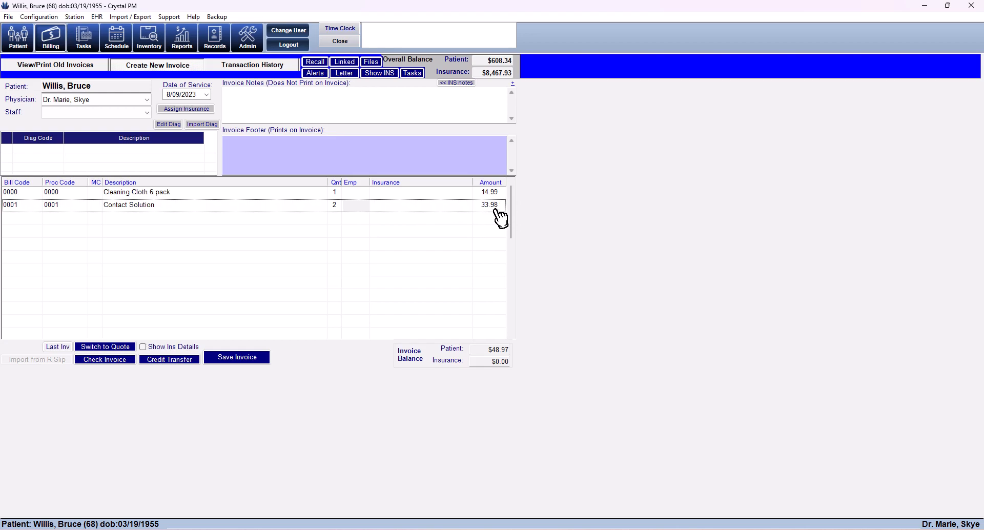
{"action": "key", "text": "Tab"}
{"action": "key", "text": "Tab"}
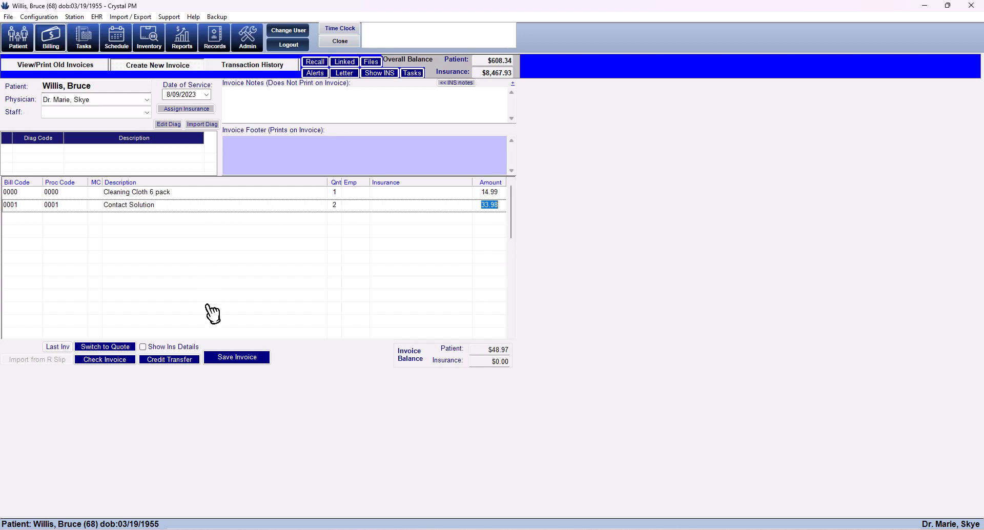
{"action": "left_click", "coordinate": [236, 359]}
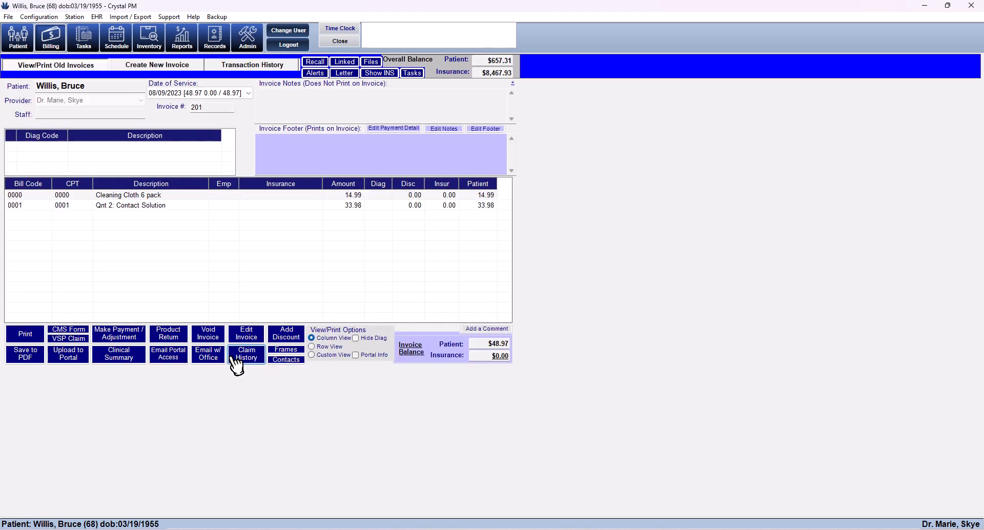
- Record a $20.00 cash payment on the new invoice, accept its payment details, and select the payment line
{"action": "left_click", "coordinate": [132, 334]}
{"action": "left_click", "coordinate": [208, 180]}
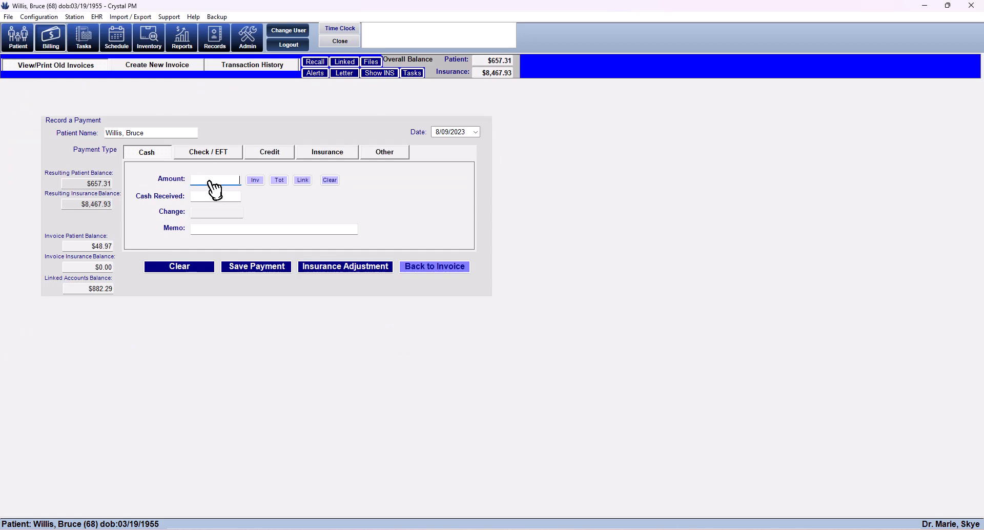
{"action": "type", "text": "20.00"}
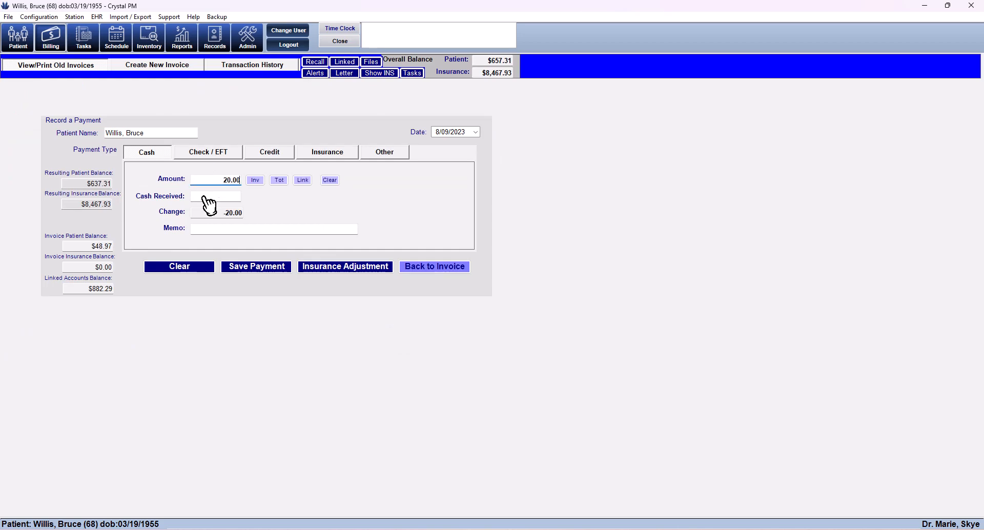
{"action": "left_click", "coordinate": [244, 268]}
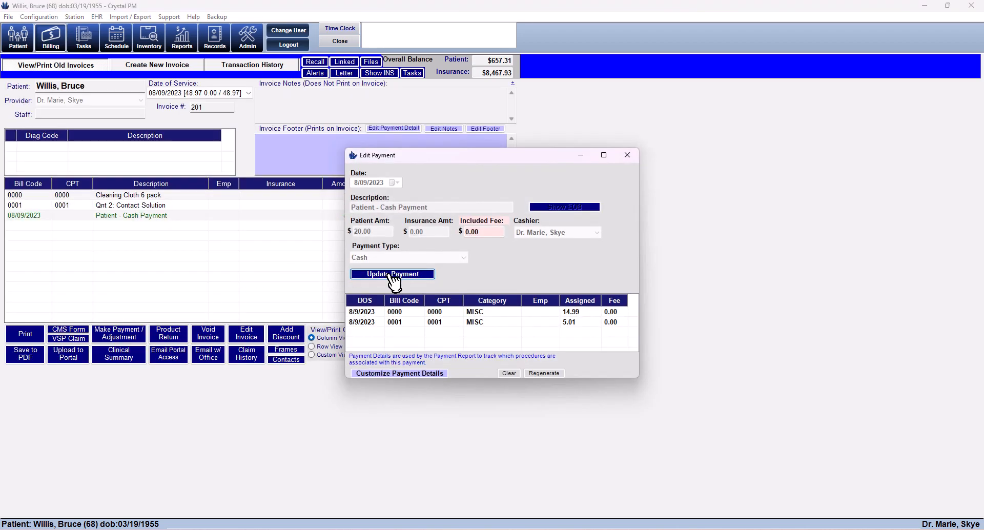
{"action": "left_click", "coordinate": [394, 274]}
{"action": "left_click", "coordinate": [156, 216]}
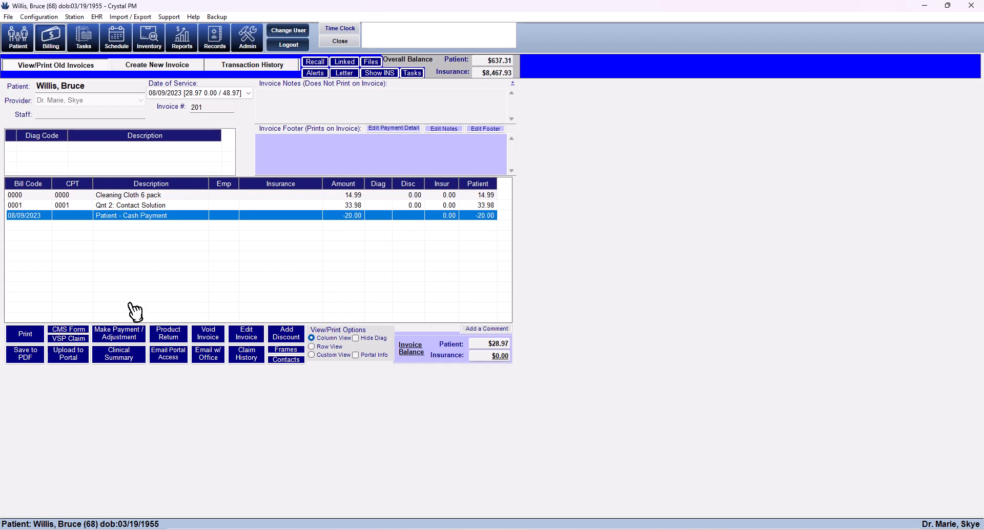
- Record a Discover credit payment for the remaining $28.97 invoice balance with the card's last four digits, and accept its payment details
{"action": "left_click", "coordinate": [131, 342]}
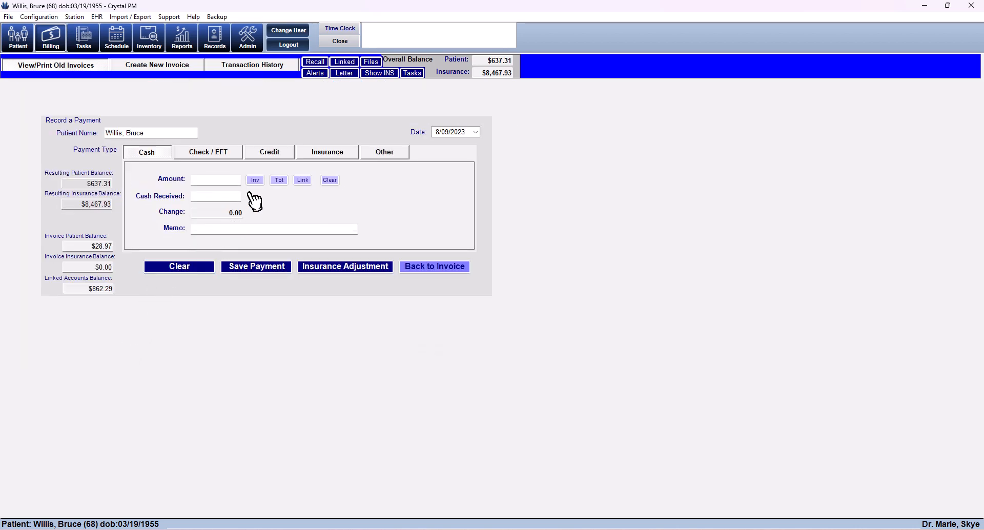
{"action": "left_click", "coordinate": [272, 159]}
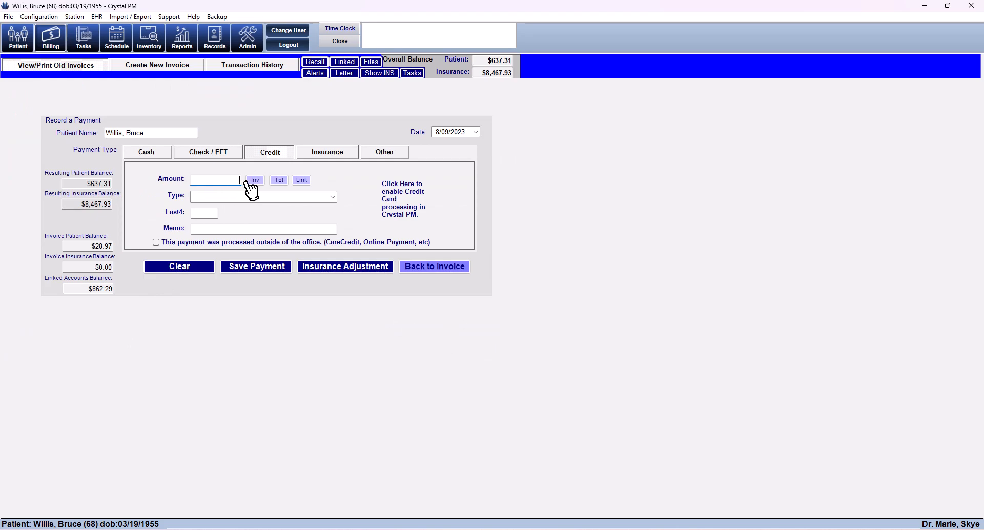
{"action": "left_click", "coordinate": [254, 180]}
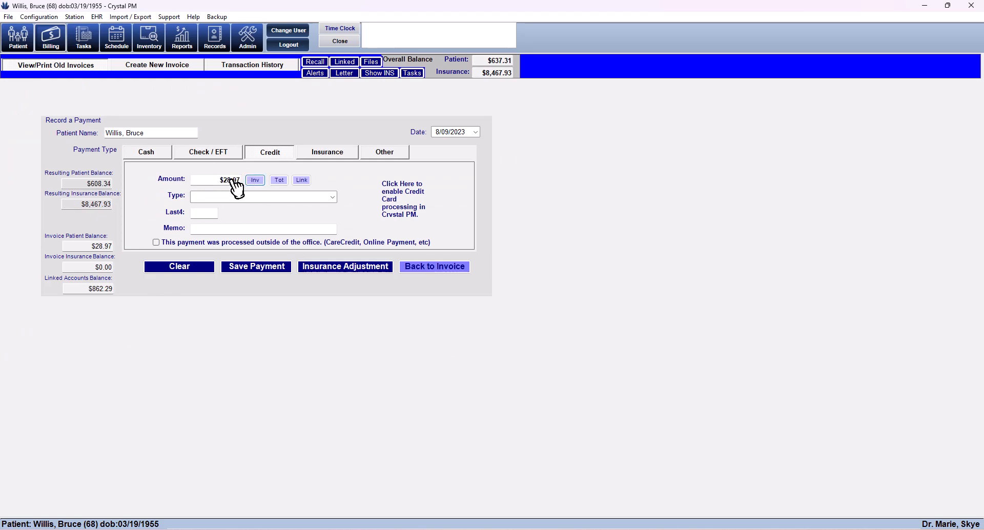
{"action": "left_click", "coordinate": [332, 198]}
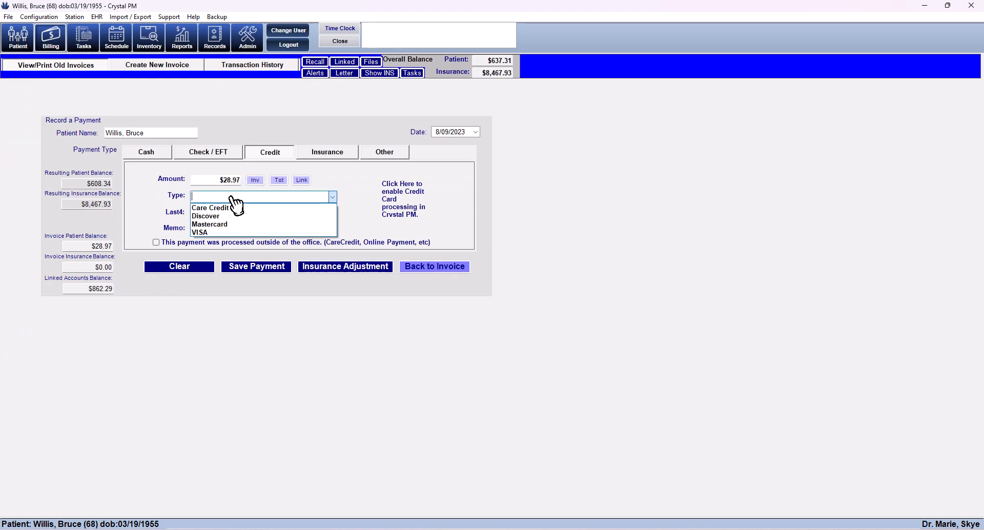
{"action": "left_click", "coordinate": [226, 216]}
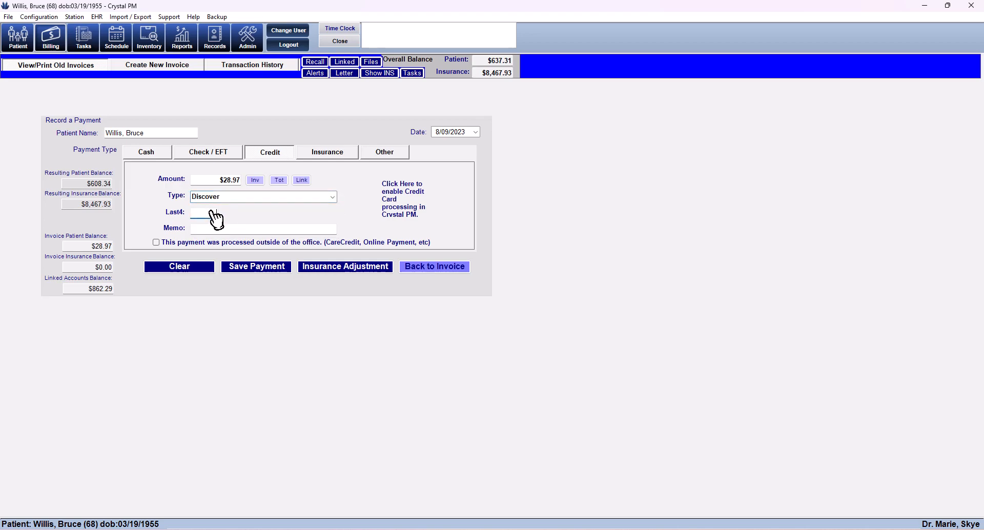
{"action": "type", "text": "1234"}
{"action": "left_click", "coordinate": [235, 269]}
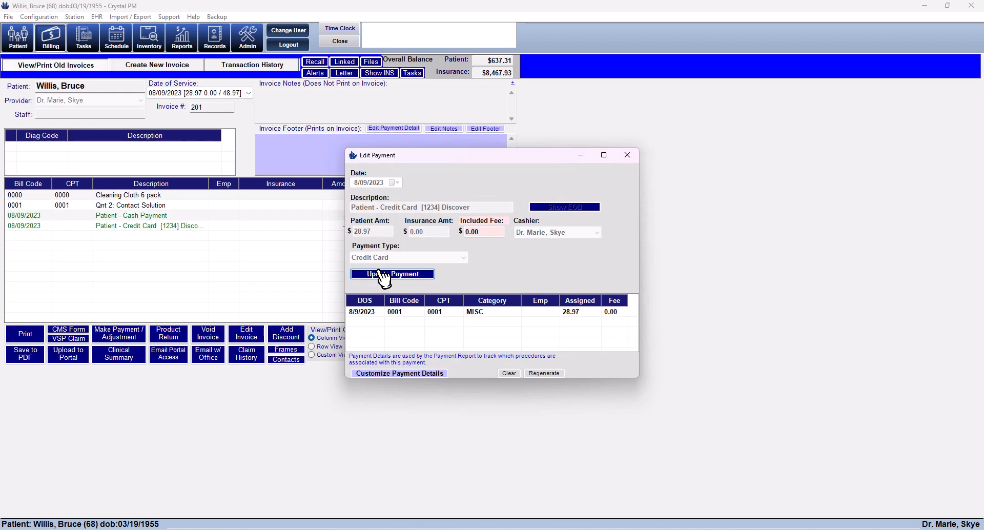
{"action": "left_click", "coordinate": [388, 277]}
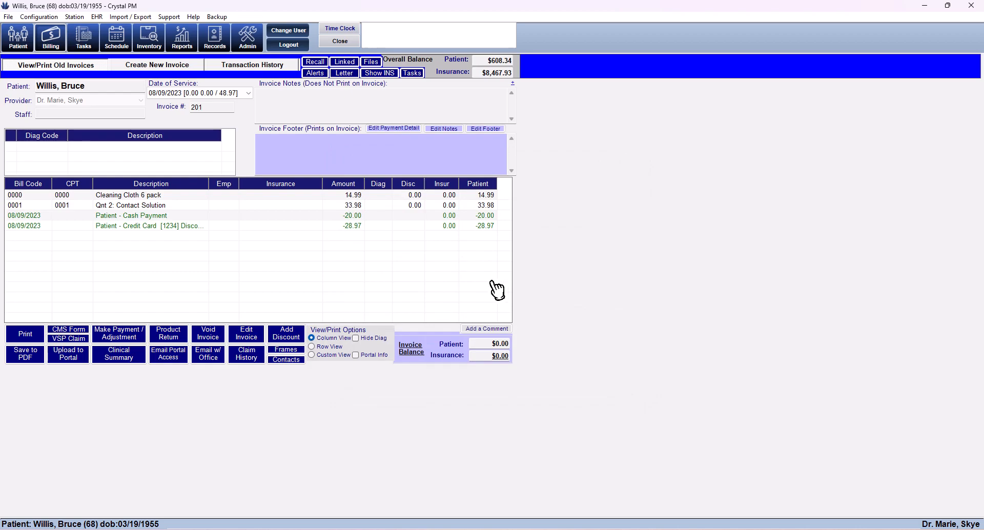
- Preview the printout of the 08/09/2023 BCBS - Anthem exam invoice using Microsoft Print to PDF, enlarge the preview and close it
{"action": "scroll", "coordinate": [477, 286], "scroll_direction": "down", "scroll_amount": 1}
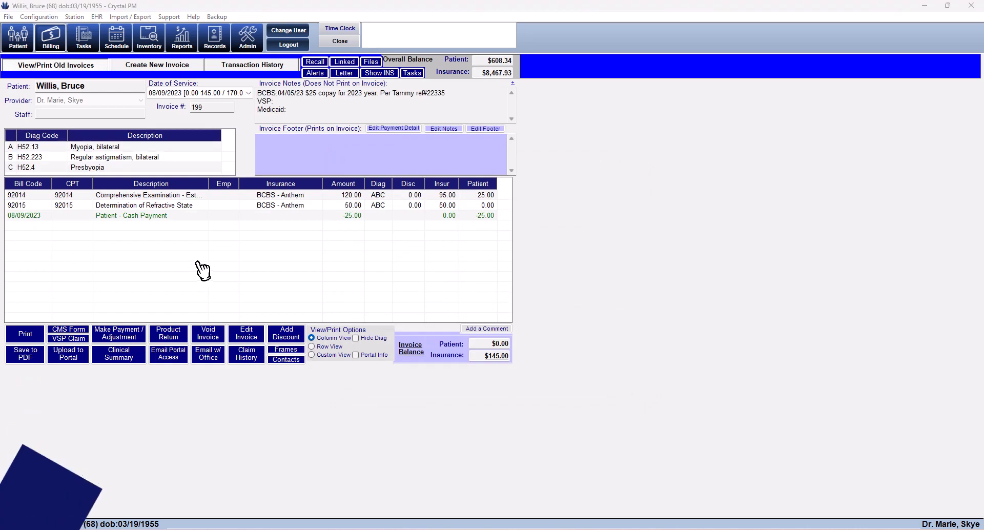
{"action": "left_click", "coordinate": [25, 337]}
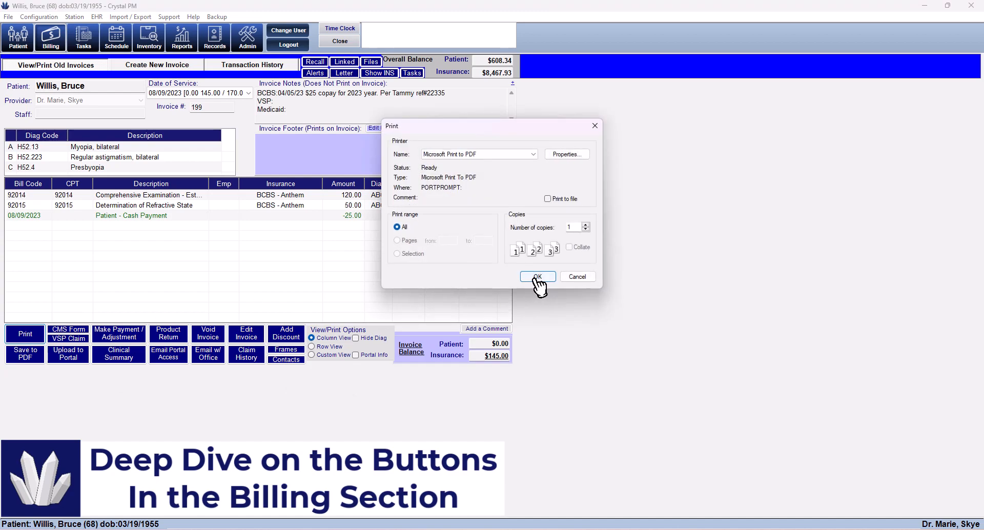
{"action": "left_click", "coordinate": [536, 277]}
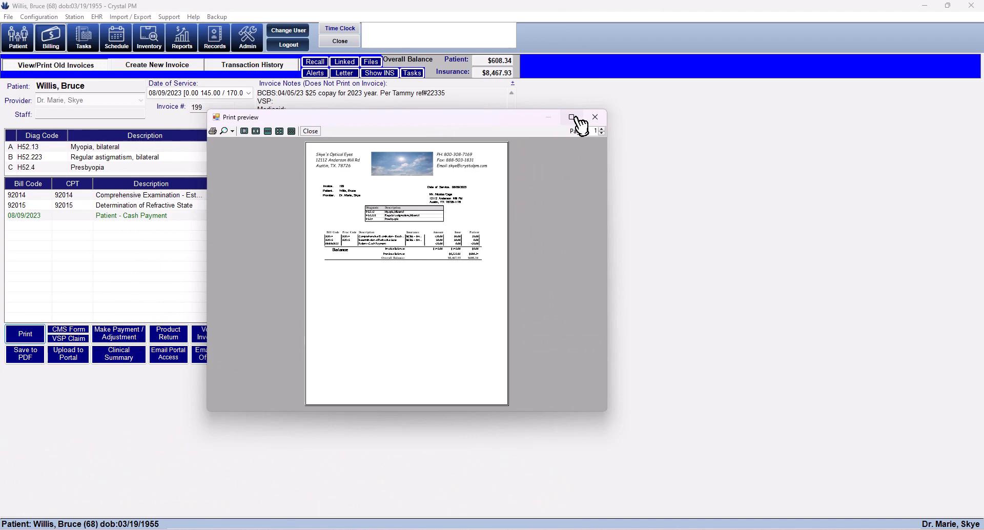
{"action": "left_click", "coordinate": [572, 117]}
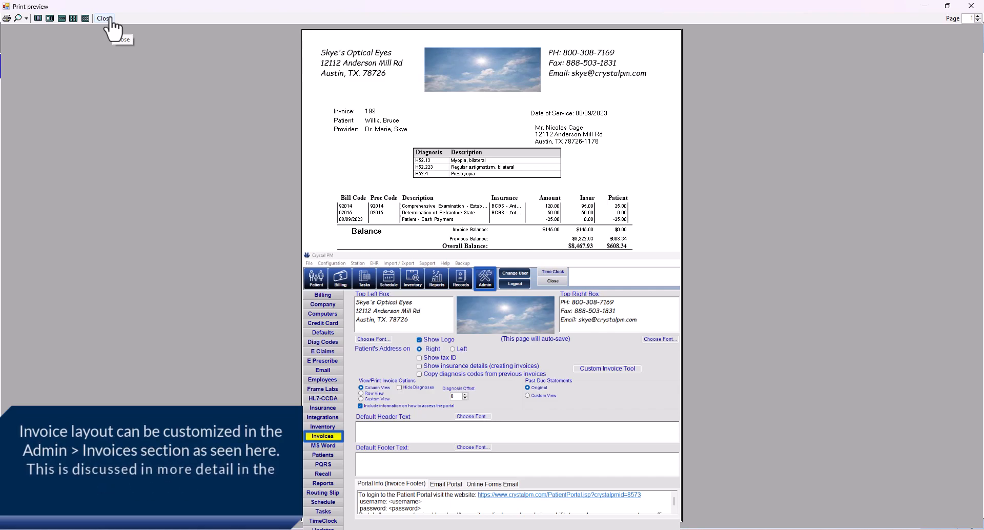
{"action": "left_click", "coordinate": [110, 19]}
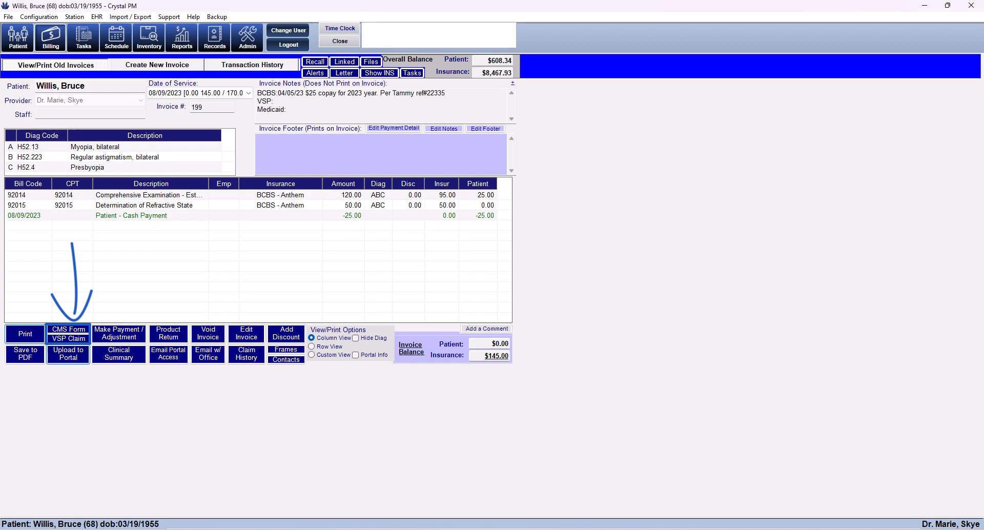
- Open the CMS health insurance claim form for the exam invoice, review its fields and service lines, and close it
{"action": "left_click", "coordinate": [81, 331]}
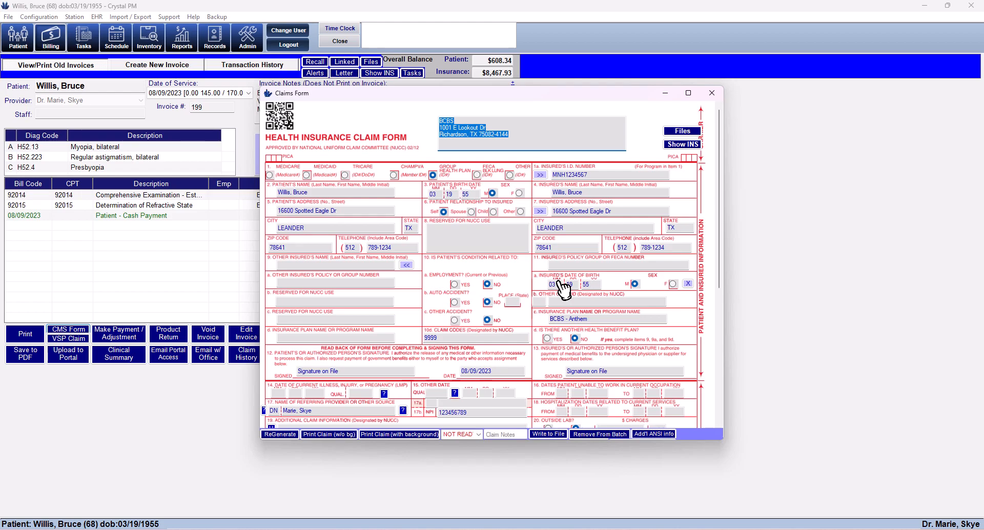
{"action": "scroll", "coordinate": [564, 289], "scroll_direction": "down", "scroll_amount": 4}
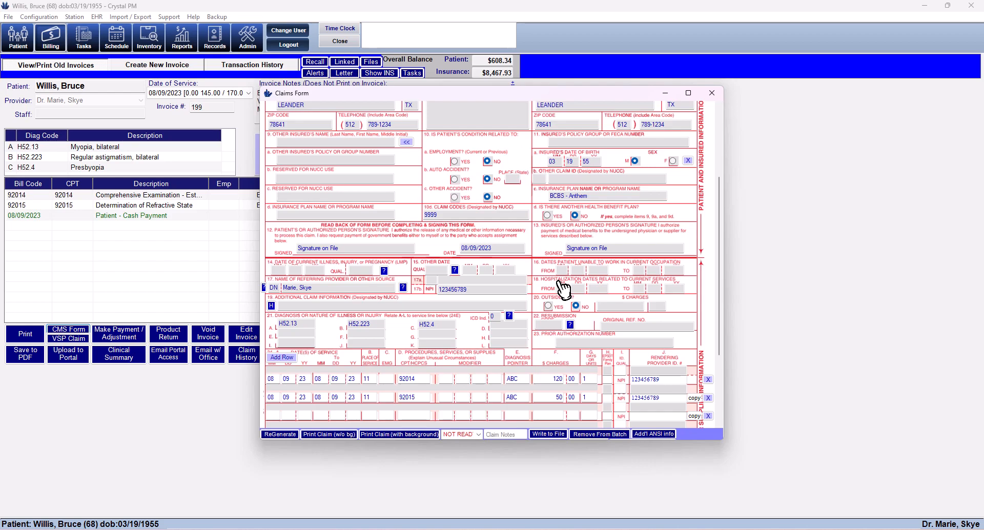
{"action": "left_click", "coordinate": [712, 92]}
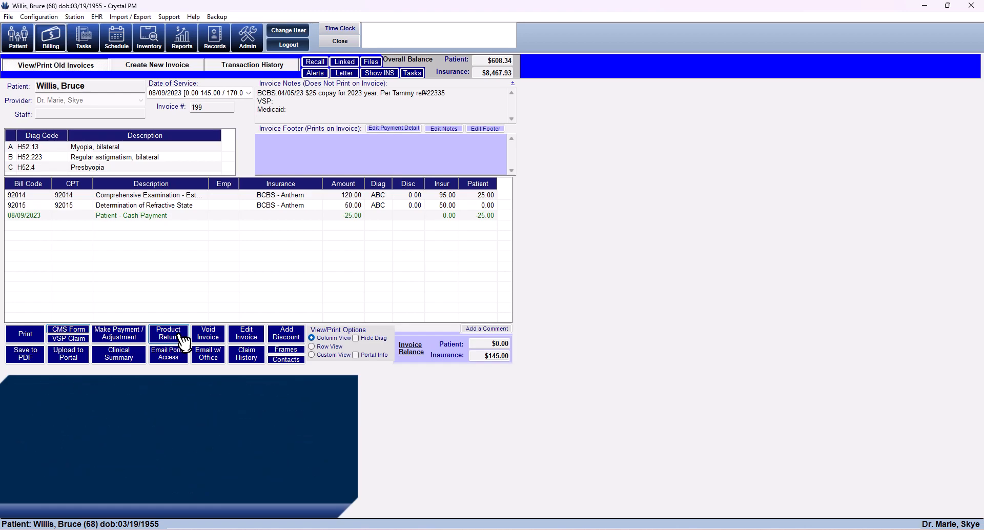
- Void the 08/09/2023 over-the-counter invoice for the Cleaning Cloth 6 pack and Contact Solution, accepting the void
{"action": "left_click", "coordinate": [215, 336]}
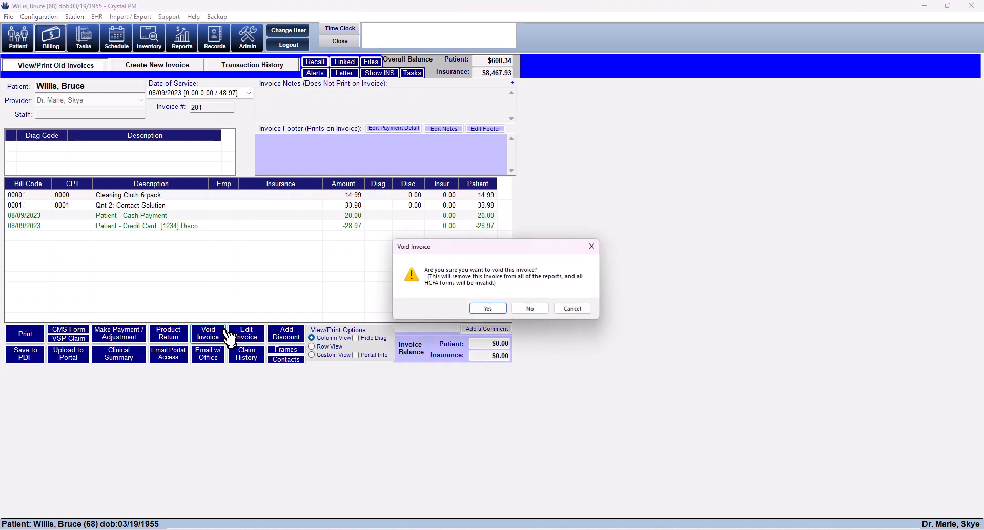
{"action": "left_click", "coordinate": [487, 308]}
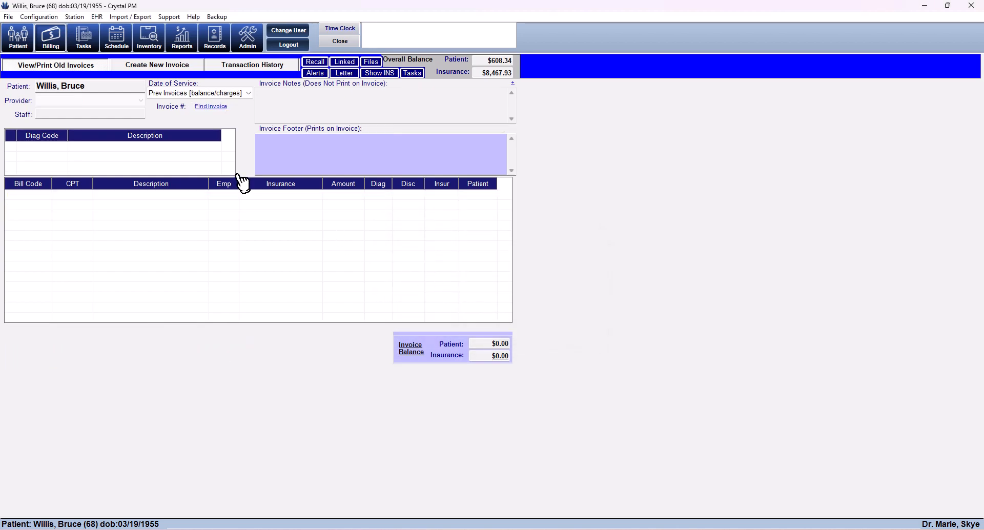
- Look through the previous invoices, load the 08/09/2023 [0.00 145.00 / 170.00] invoice, and start editing it
{"action": "left_click", "coordinate": [251, 93]}
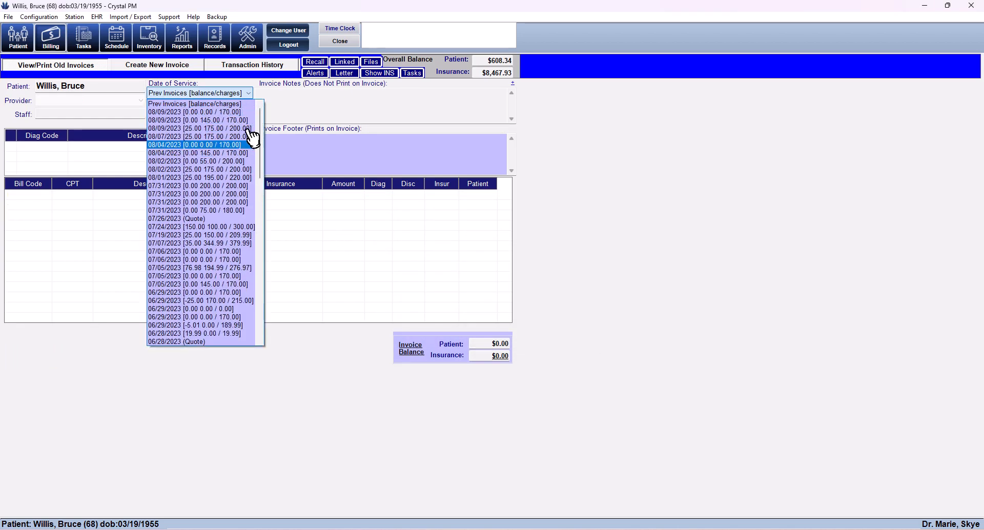
{"action": "scroll", "coordinate": [224, 348], "scroll_direction": "down", "scroll_amount": 3}
{"action": "scroll", "coordinate": [224, 350], "scroll_direction": "down", "scroll_amount": 17}
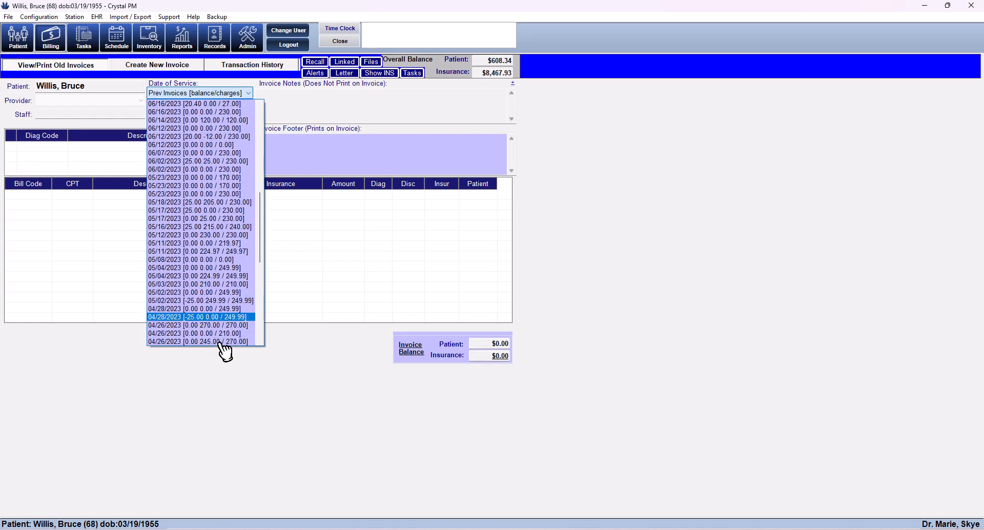
{"action": "scroll", "coordinate": [224, 350], "scroll_direction": "up", "scroll_amount": 17}
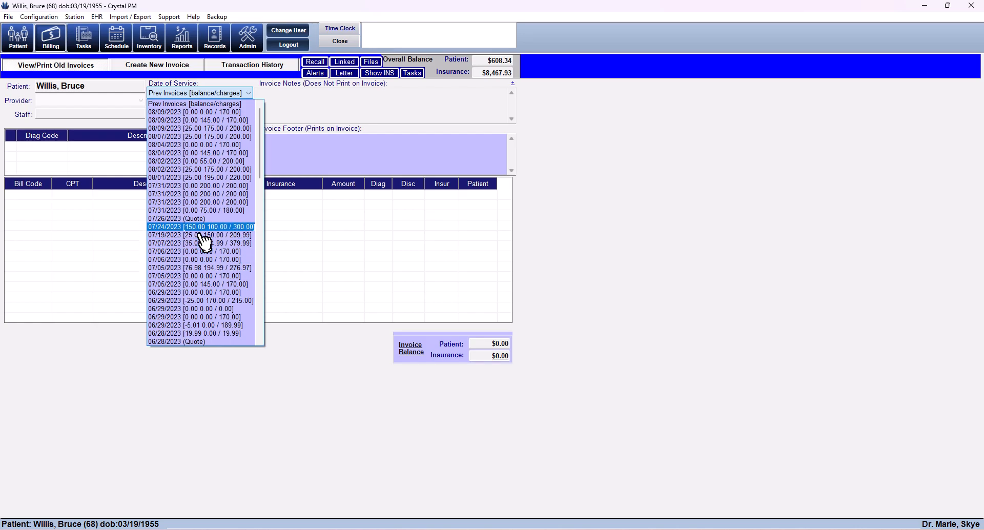
{"action": "key", "text": "Up"}
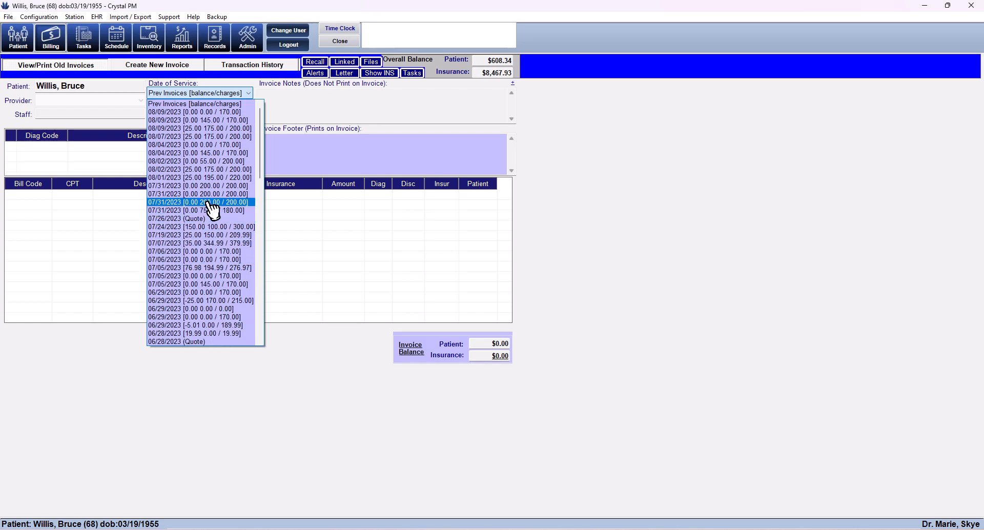
{"action": "left_click", "coordinate": [207, 119]}
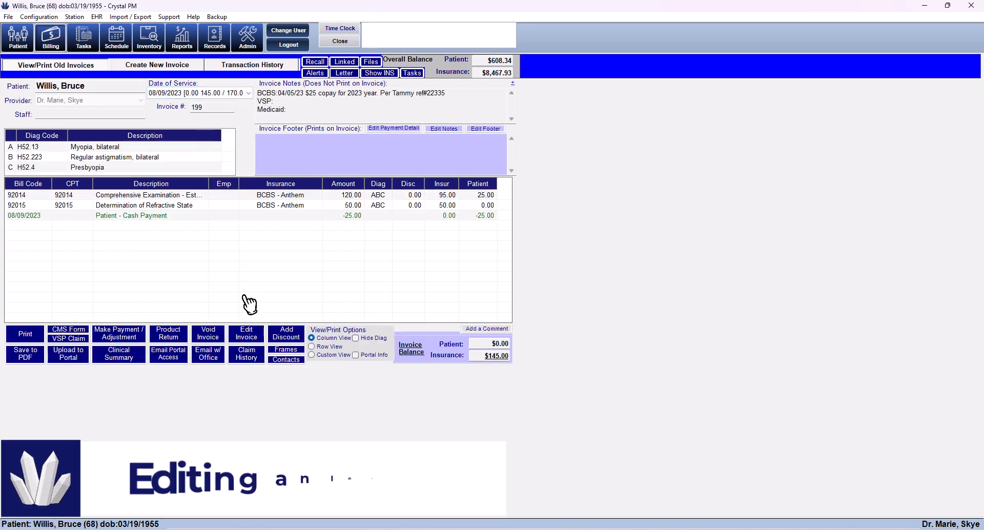
{"action": "left_click", "coordinate": [247, 334]}
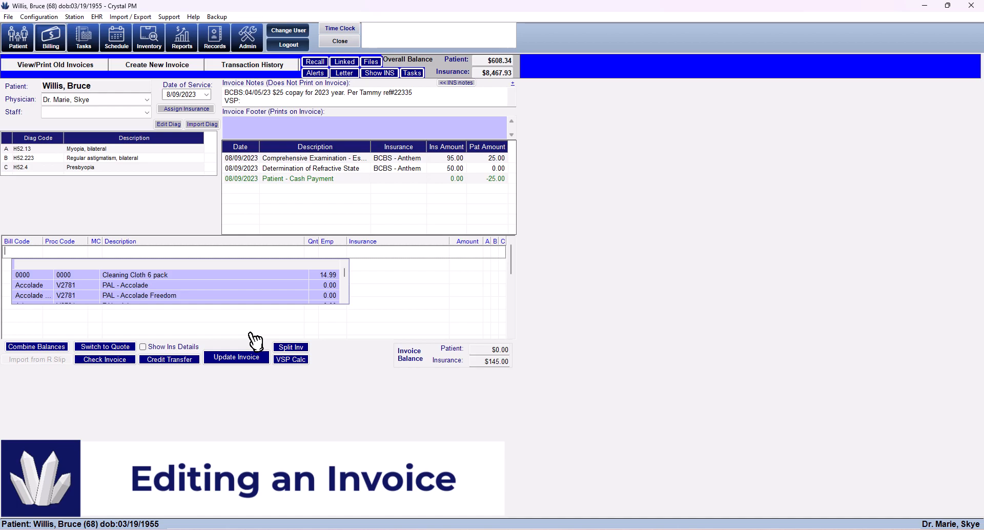
- Examine the physician, staff and date-of-service choices of the invoice being edited without changing them
{"action": "left_click", "coordinate": [153, 97]}
{"action": "left_click", "coordinate": [153, 97]}
{"action": "key", "text": "Tab"}
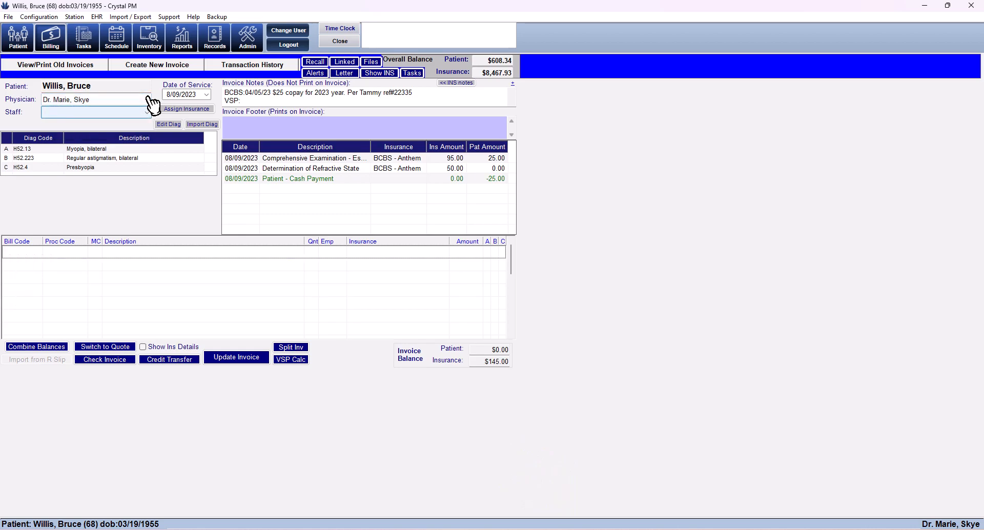
{"action": "left_click", "coordinate": [151, 110]}
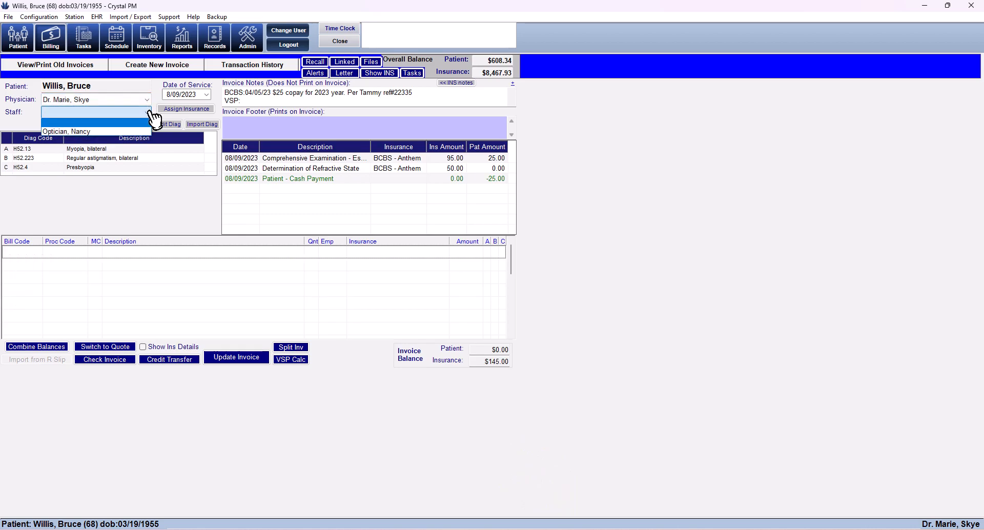
{"action": "left_click", "coordinate": [151, 110]}
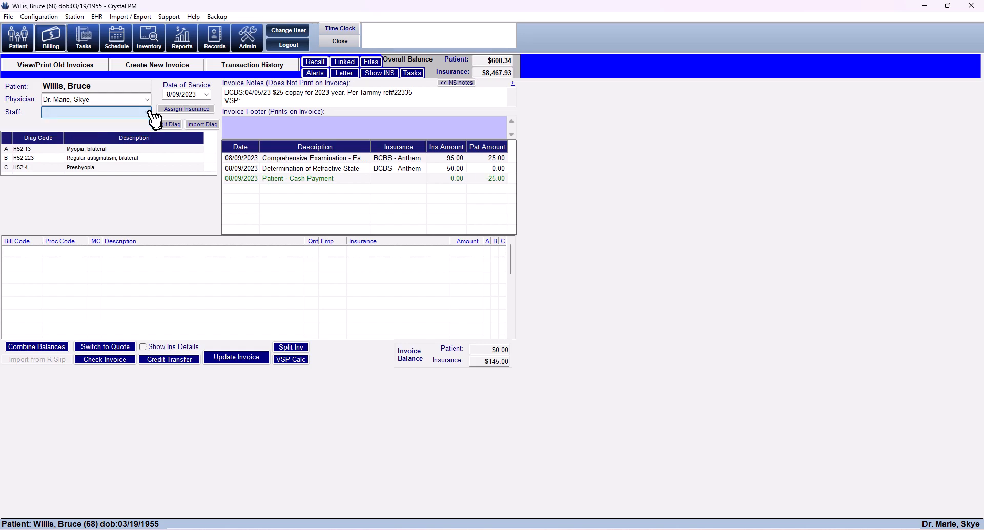
{"action": "left_click", "coordinate": [207, 96]}
{"action": "left_click", "coordinate": [208, 95]}
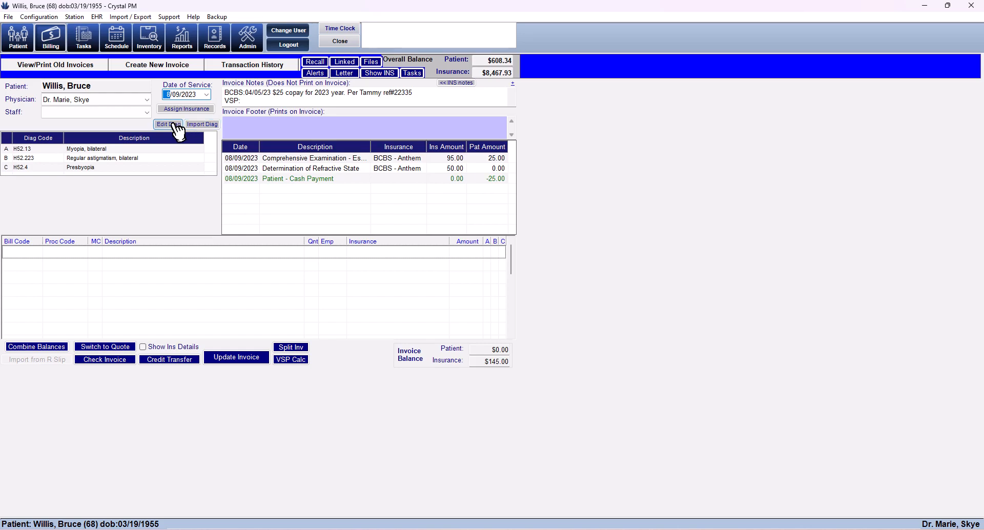
- Open the invoice's diagnosis codes for editing and add H25.13, Age-related nuclear cataract, bilateral, from the common code list
{"action": "left_click", "coordinate": [176, 126]}
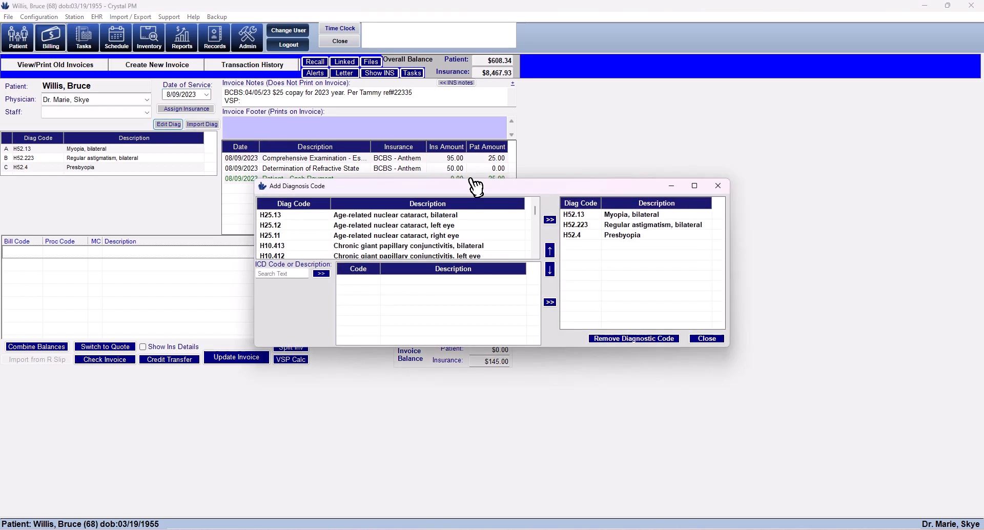
{"action": "left_click_drag", "start_coordinate": [499, 187], "coordinate": [378, 134]}
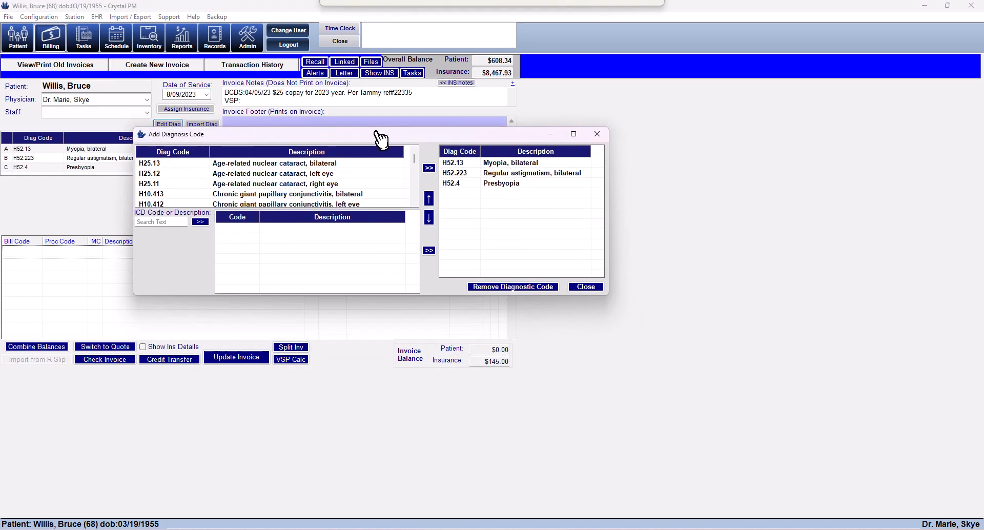
{"action": "left_click", "coordinate": [320, 165]}
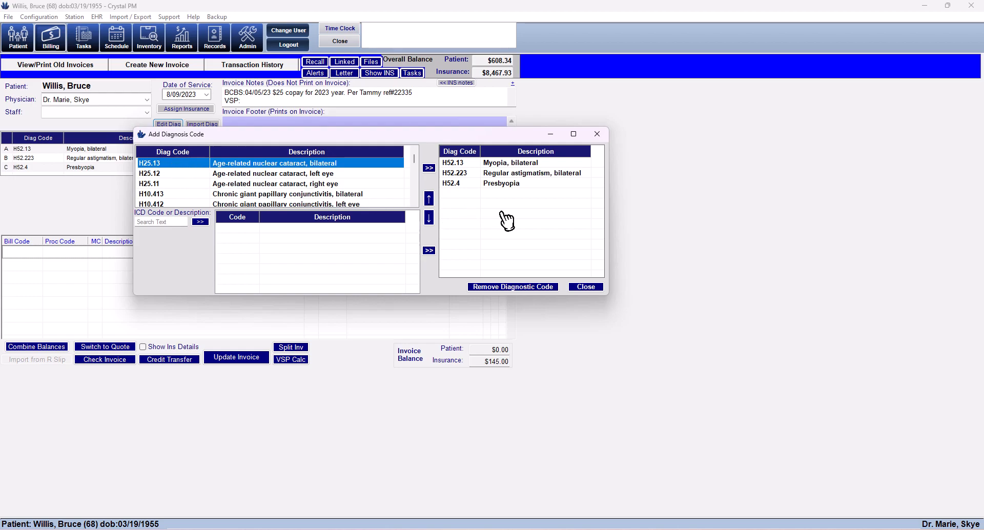
{"action": "left_click", "coordinate": [433, 168]}
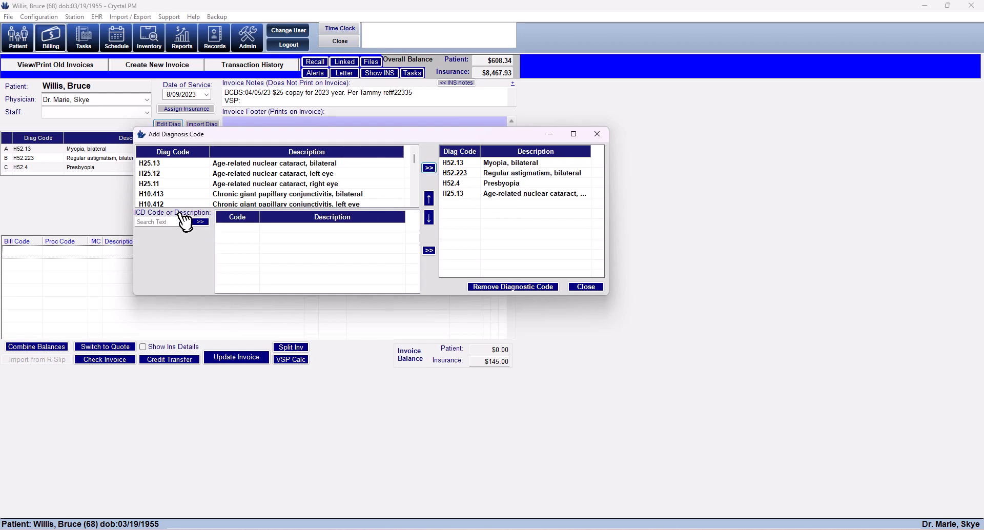
- Search the diagnosis codes for H25 and add H25.812, Combined forms of age-related cataract, left eye, to the invoice
{"action": "scroll", "coordinate": [185, 221], "scroll_direction": "down", "scroll_amount": 5}
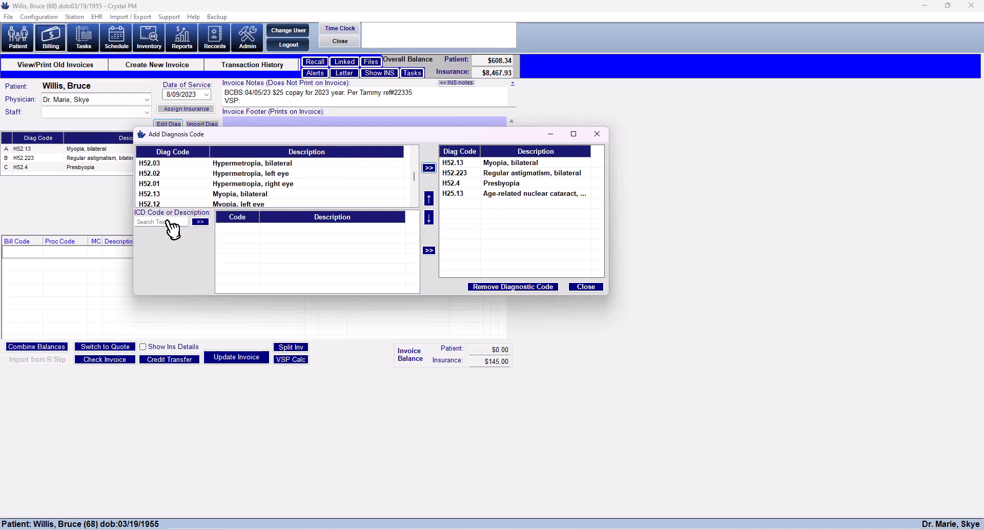
{"action": "left_click", "coordinate": [170, 222]}
{"action": "type", "text": "H25"}
{"action": "left_click", "coordinate": [201, 221]}
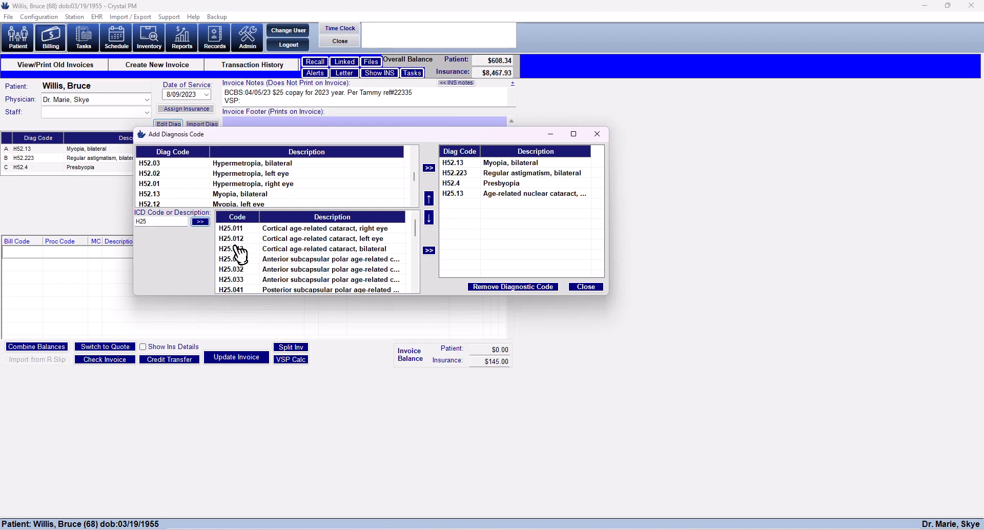
{"action": "scroll", "coordinate": [261, 269], "scroll_direction": "down", "scroll_amount": 6}
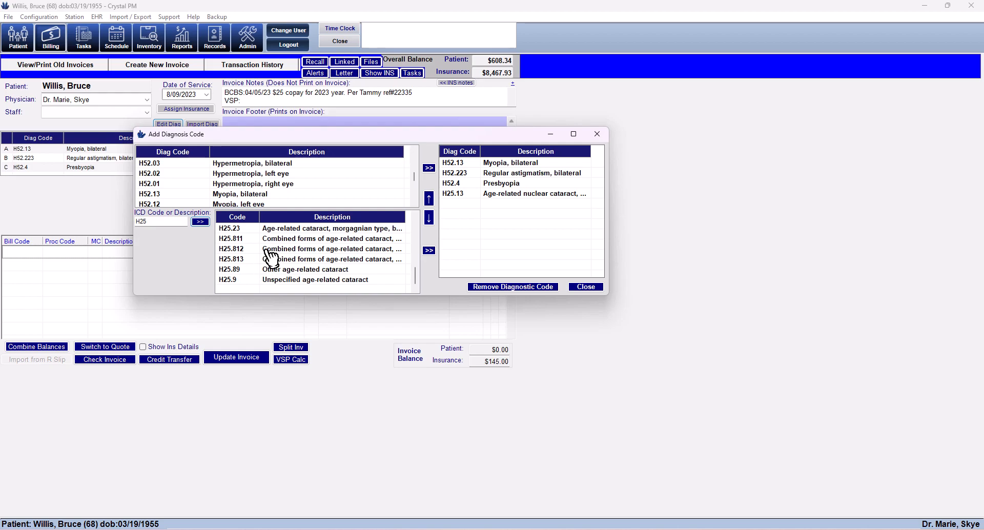
{"action": "left_click", "coordinate": [276, 249]}
{"action": "left_click", "coordinate": [430, 251]}
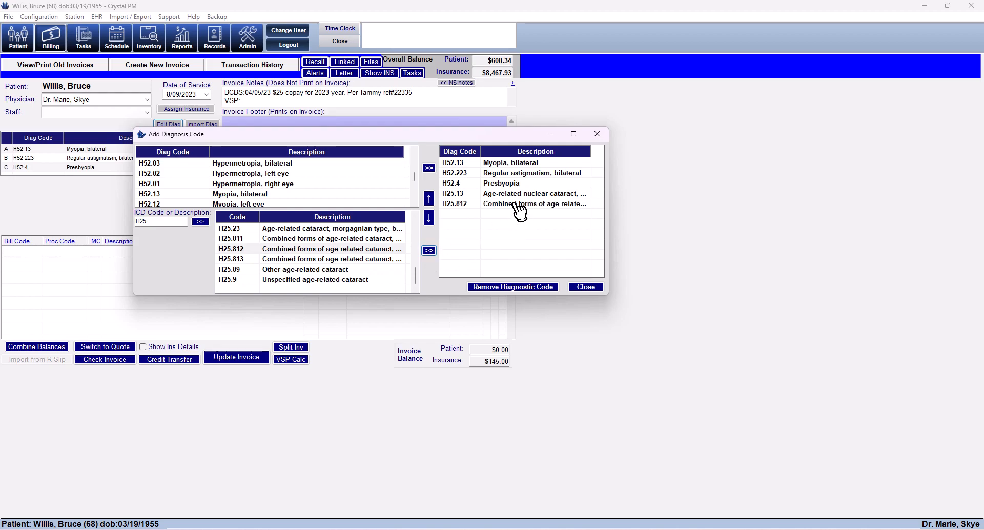
- Remove H25.13 from the invoice's diagnoses, move H25.812 to first place, then finish the diagnosis edit and select H25.812
{"action": "left_click", "coordinate": [518, 195]}
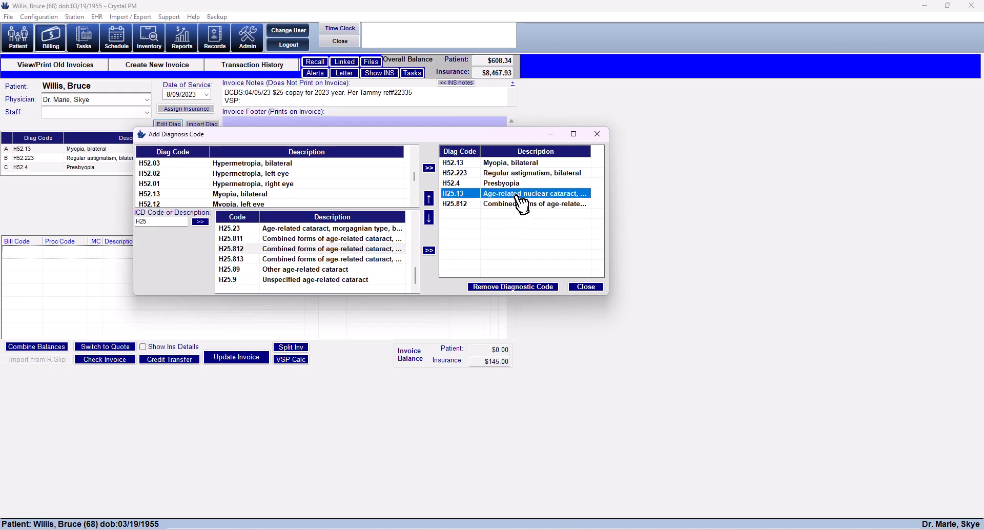
{"action": "left_click", "coordinate": [517, 287]}
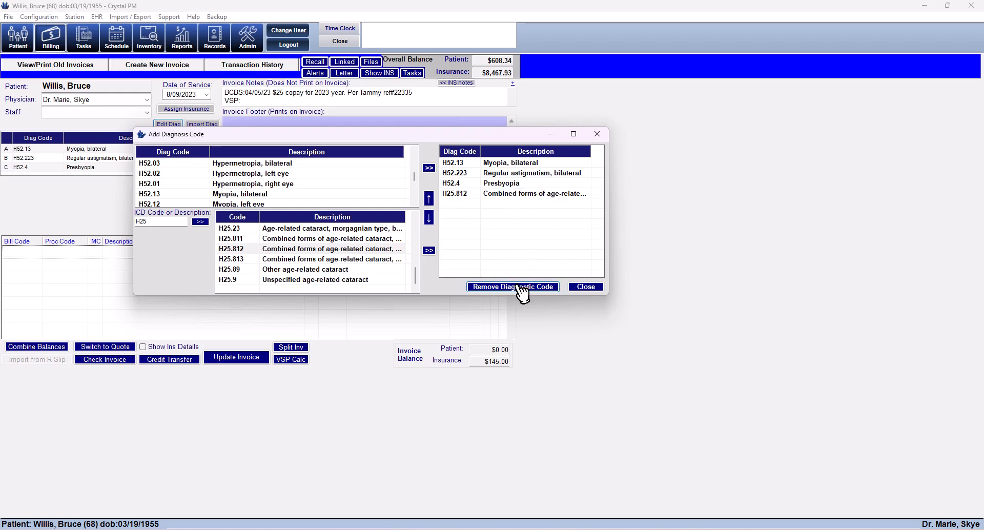
{"action": "left_click_drag", "start_coordinate": [455, 137], "coordinate": [444, 205]}
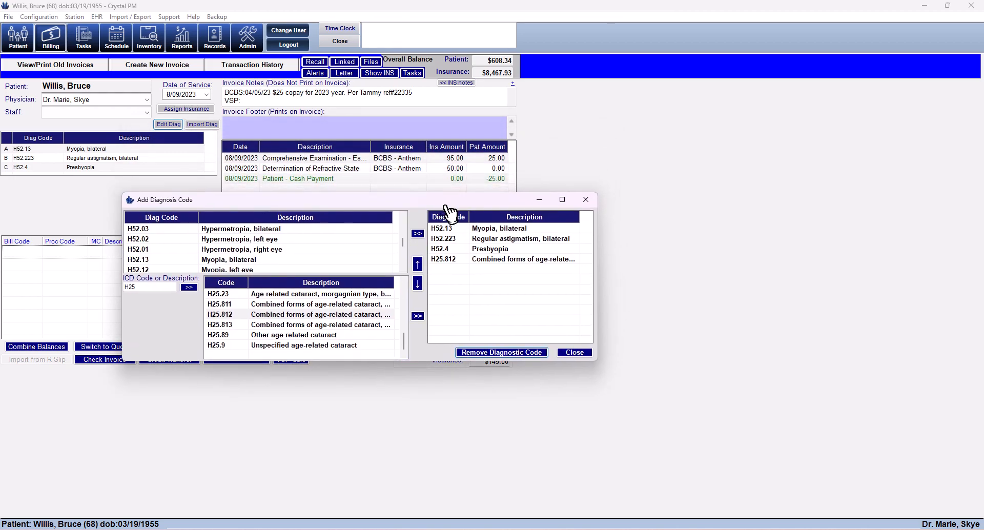
{"action": "left_click", "coordinate": [490, 260]}
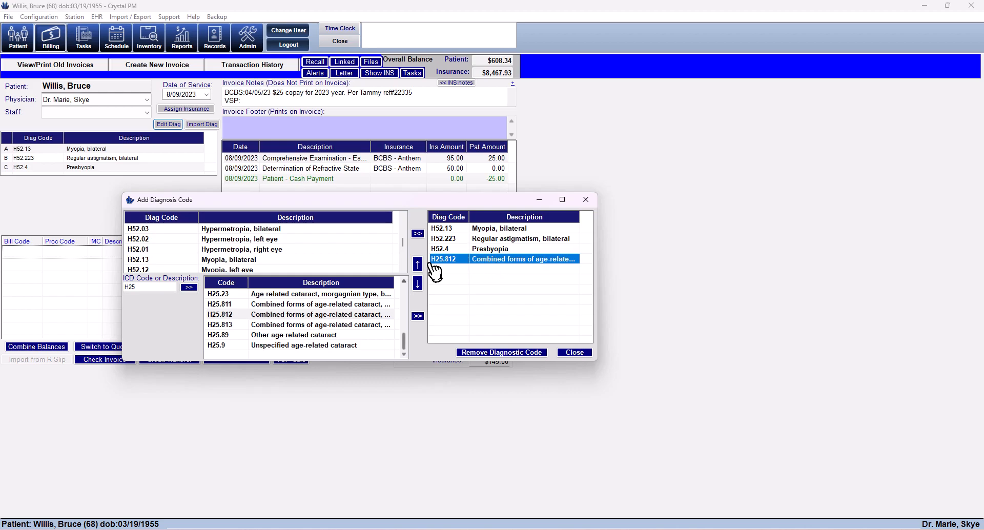
{"action": "left_click", "coordinate": [418, 264]}
{"action": "left_click", "coordinate": [417, 265]}
{"action": "left_click", "coordinate": [418, 264]}
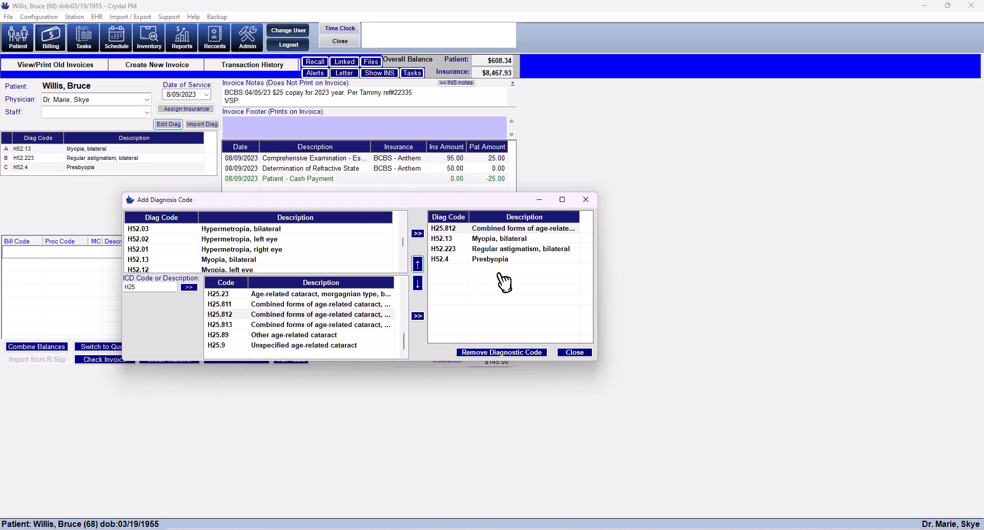
{"action": "left_click", "coordinate": [579, 353]}
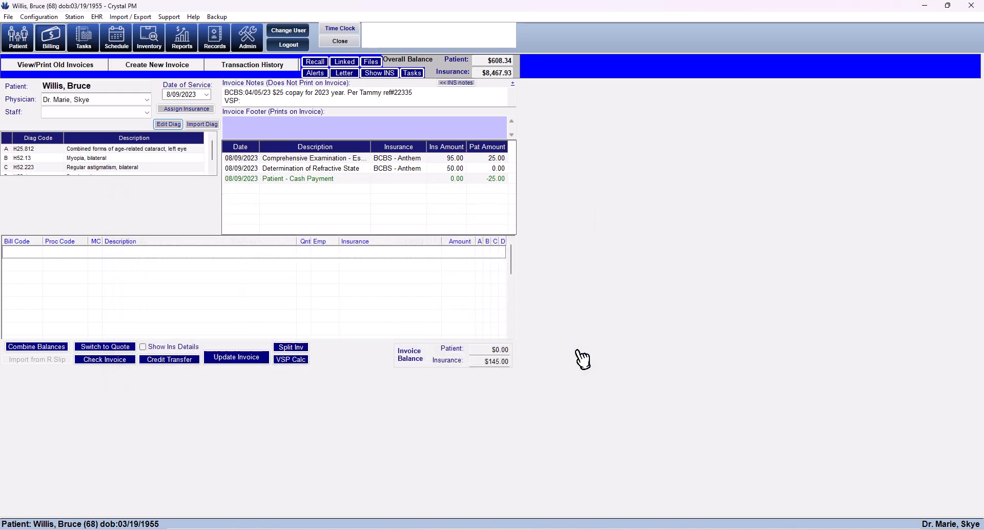
{"action": "left_click", "coordinate": [46, 150]}
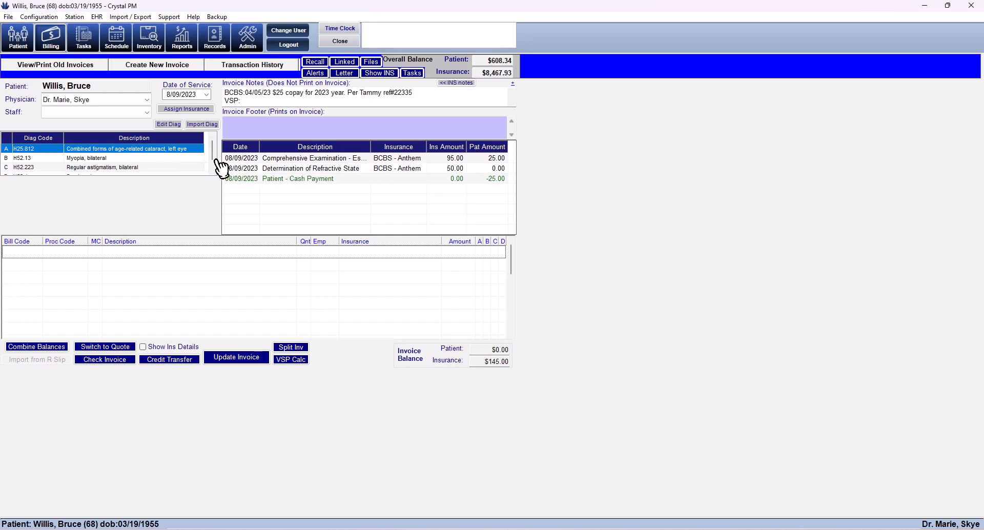
- Edit the Comprehensive Examination charge so it links only to diagnosis A, leaving its insurance as BCBS - Anthem, and update the transaction
{"action": "double_click", "coordinate": [309, 160]}
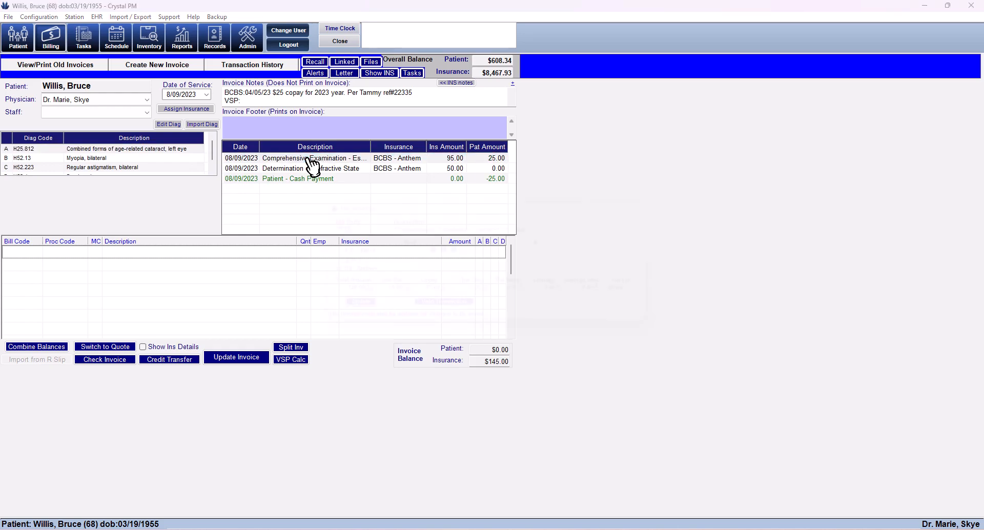
{"action": "left_click_drag", "start_coordinate": [430, 204], "coordinate": [317, 132]}
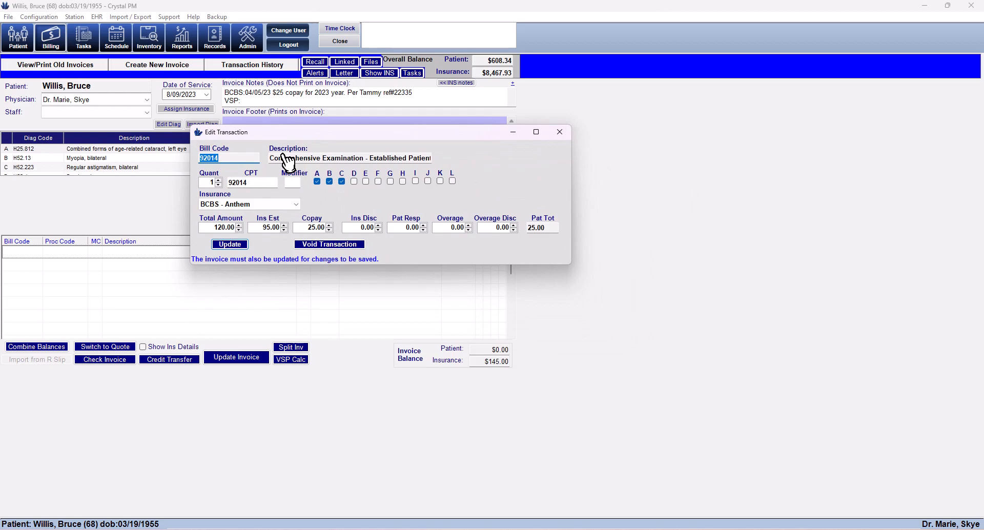
{"action": "left_click", "coordinate": [297, 204]}
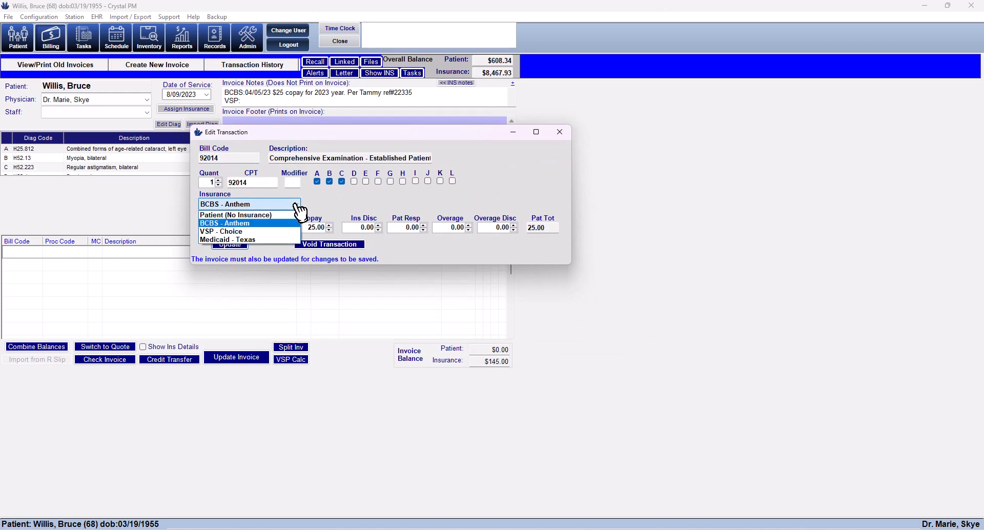
{"action": "left_click", "coordinate": [296, 204]}
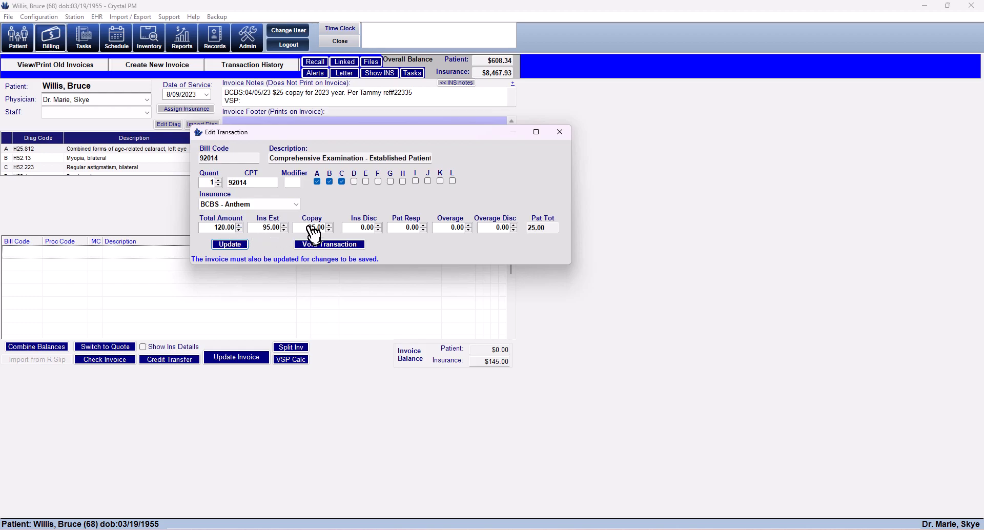
{"action": "left_click", "coordinate": [318, 181]}
{"action": "left_click", "coordinate": [330, 181]}
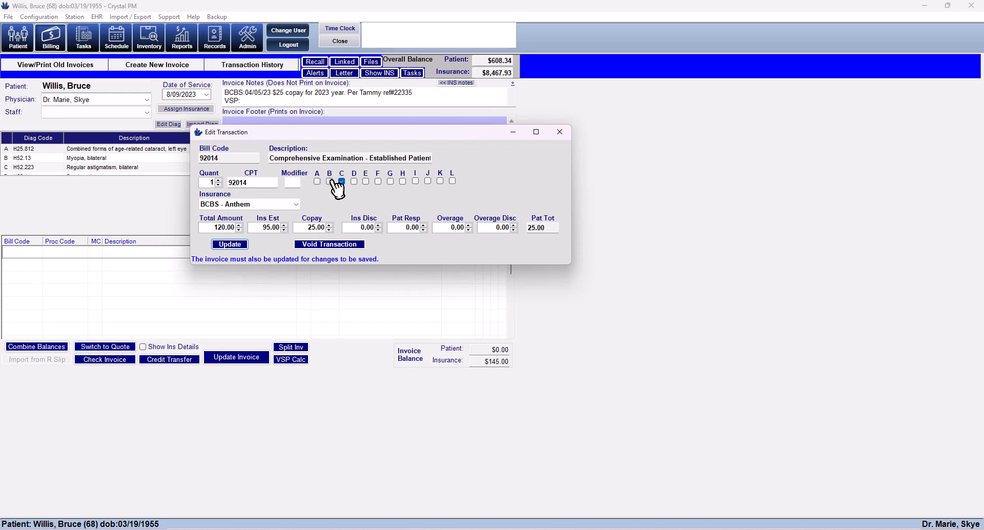
{"action": "left_click", "coordinate": [341, 182]}
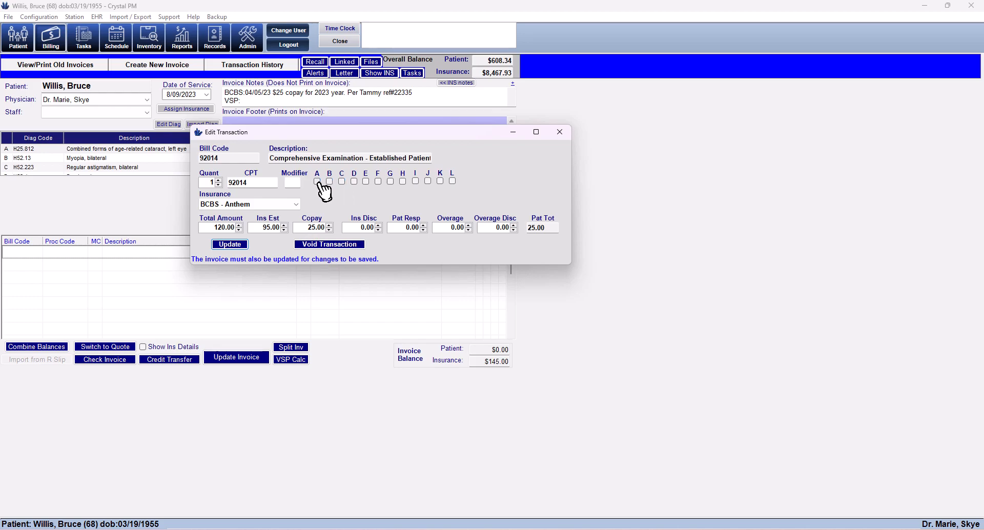
{"action": "left_click", "coordinate": [318, 181]}
{"action": "left_click", "coordinate": [231, 245]}
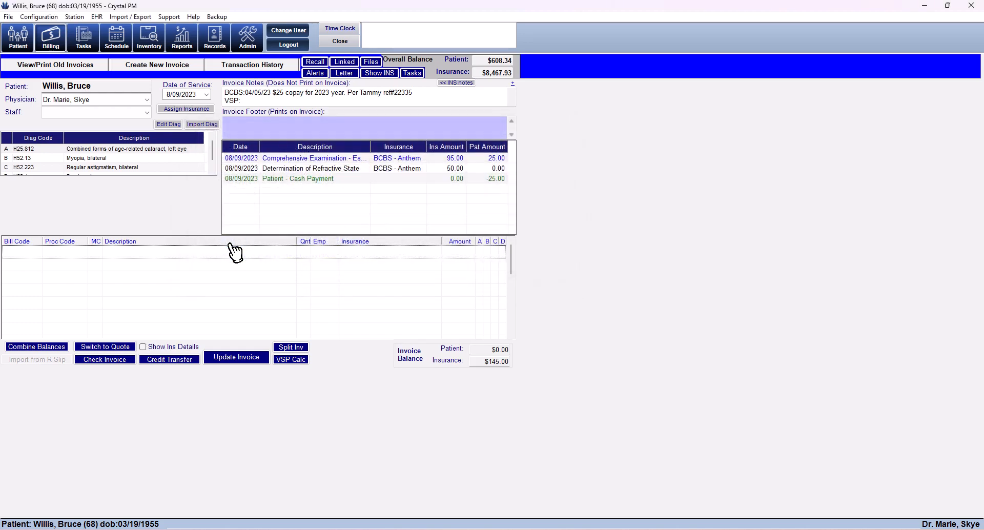
- Void the Determination of Refractive State charge on the invoice, and reverse that void again
{"action": "double_click", "coordinate": [402, 170]}
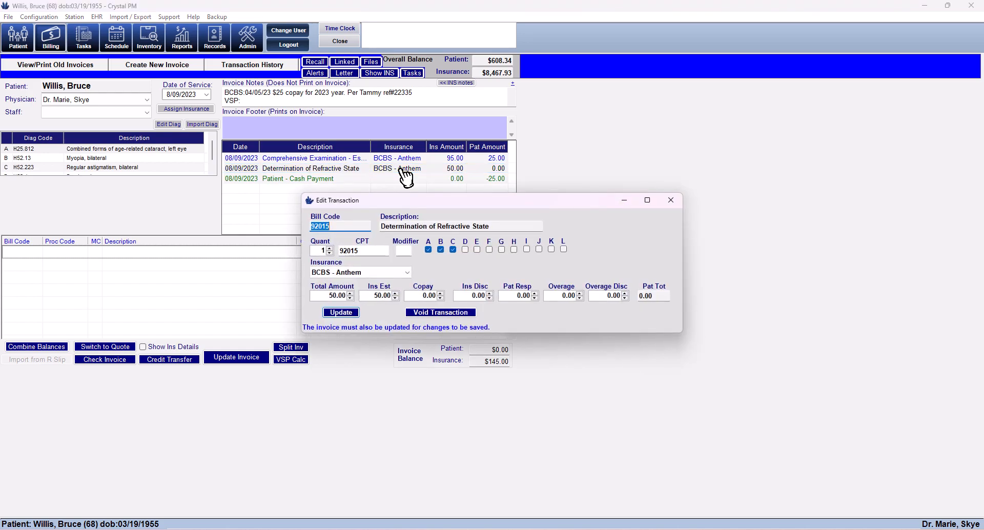
{"action": "left_click", "coordinate": [427, 313]}
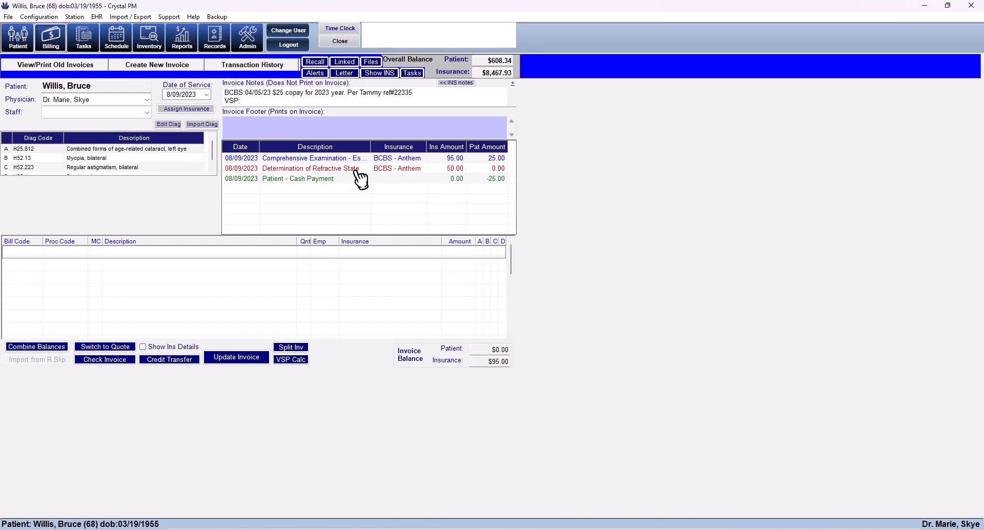
{"action": "double_click", "coordinate": [311, 169]}
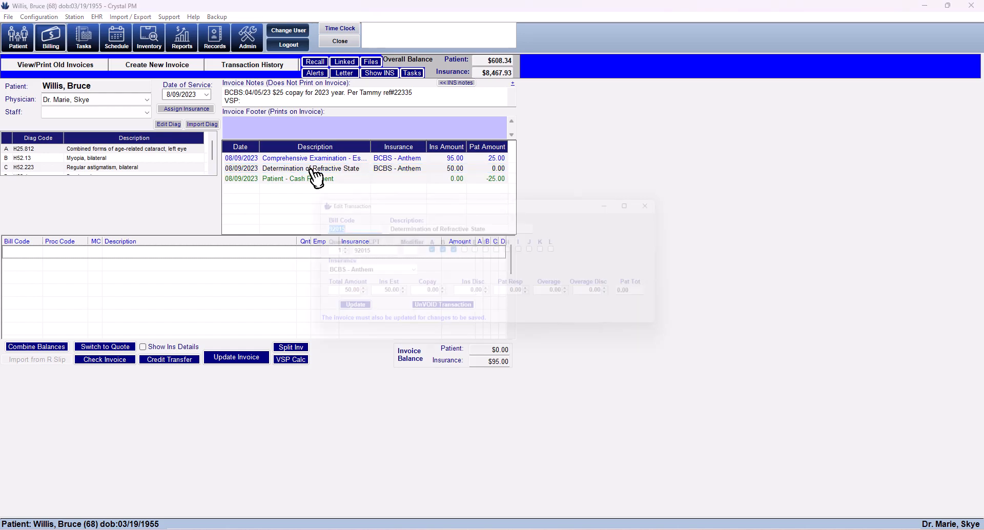
{"action": "left_click", "coordinate": [458, 312]}
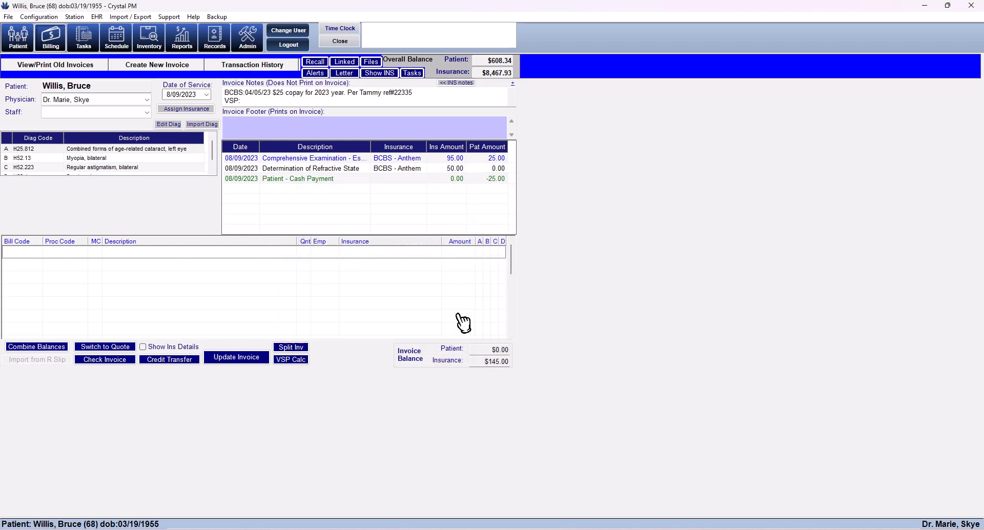
- Link the Determination of Refractive State charge to diagnoses B, C and D instead of A, and update the transaction
{"action": "double_click", "coordinate": [432, 169]}
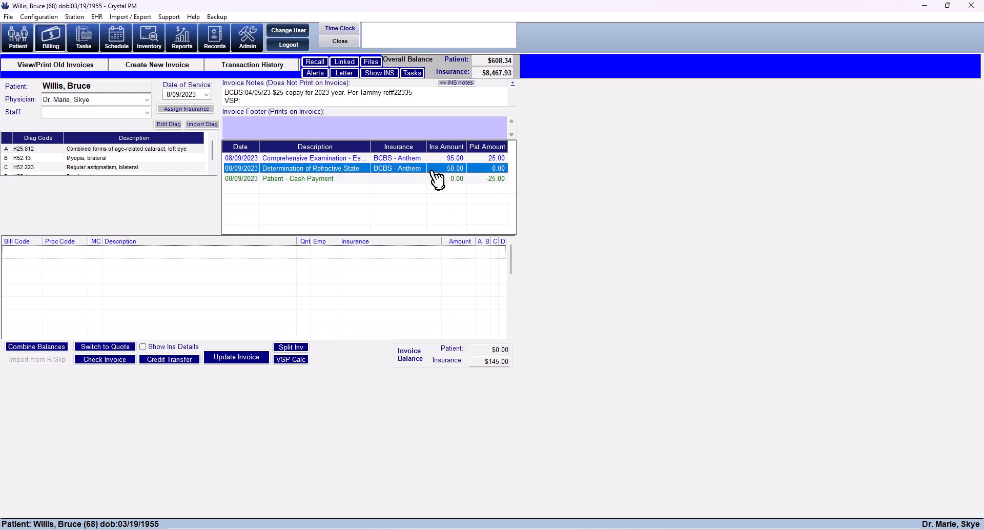
{"action": "left_click", "coordinate": [465, 250]}
{"action": "left_click", "coordinate": [428, 249]}
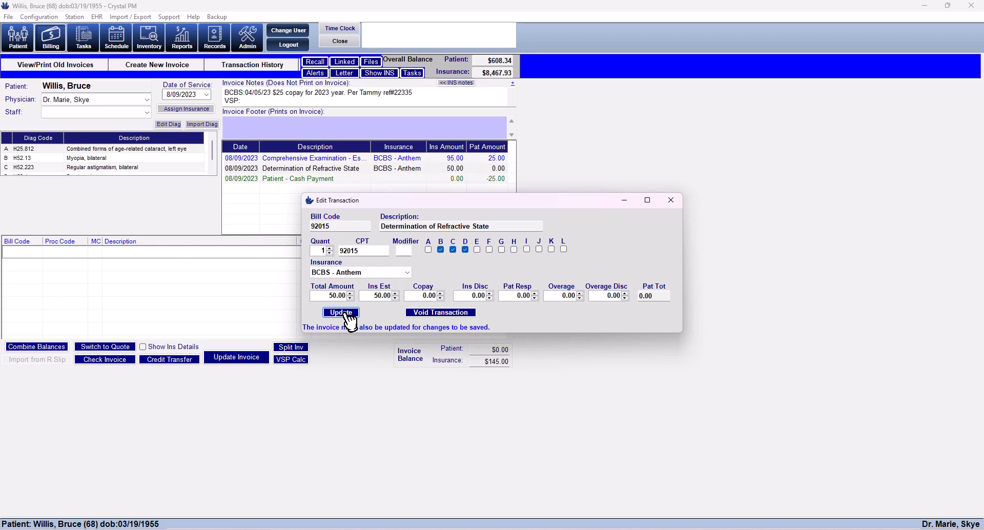
{"action": "left_click", "coordinate": [347, 314]}
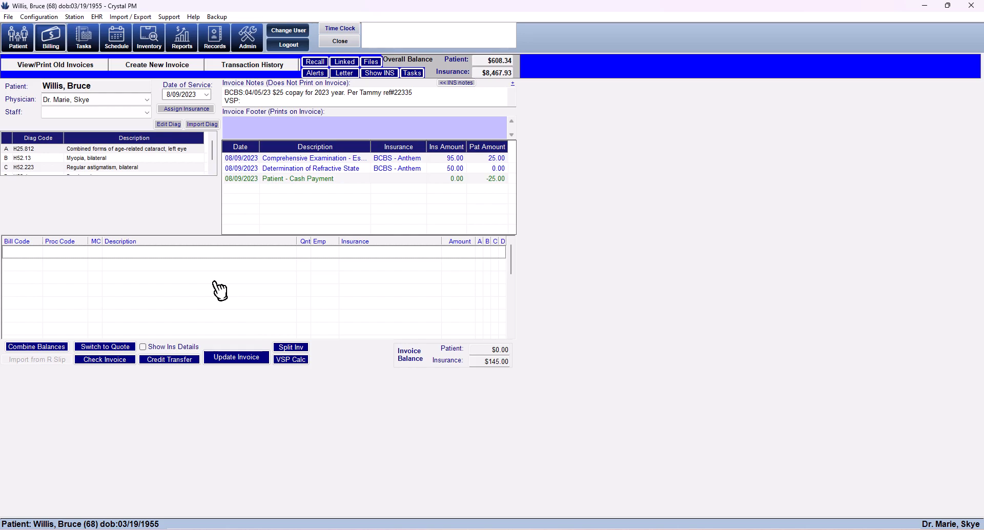
- Add bill code 0000, Cleaning Cloth 6 pack, to the invoice, save the invoice update and check the new charge and patient balance
{"action": "left_click", "coordinate": [28, 252]}
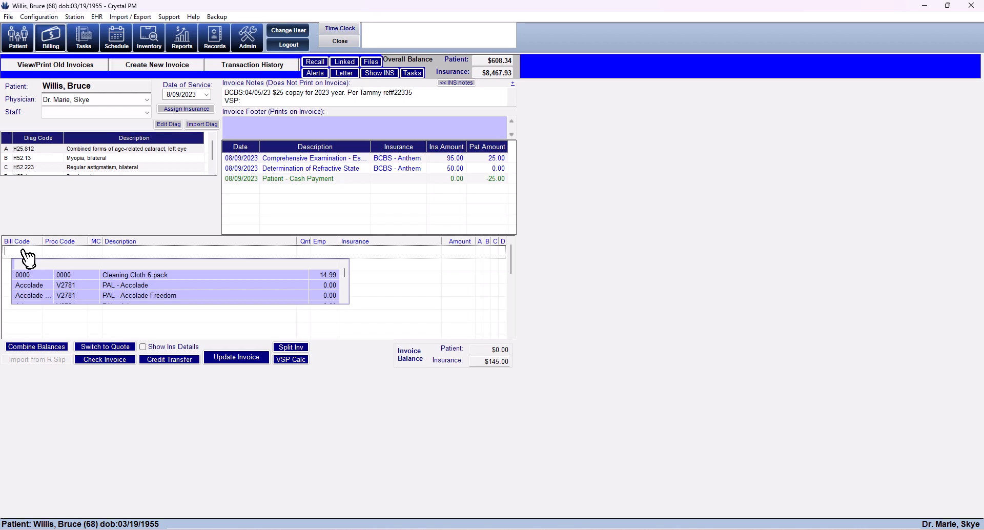
{"action": "type", "text": "0000"}
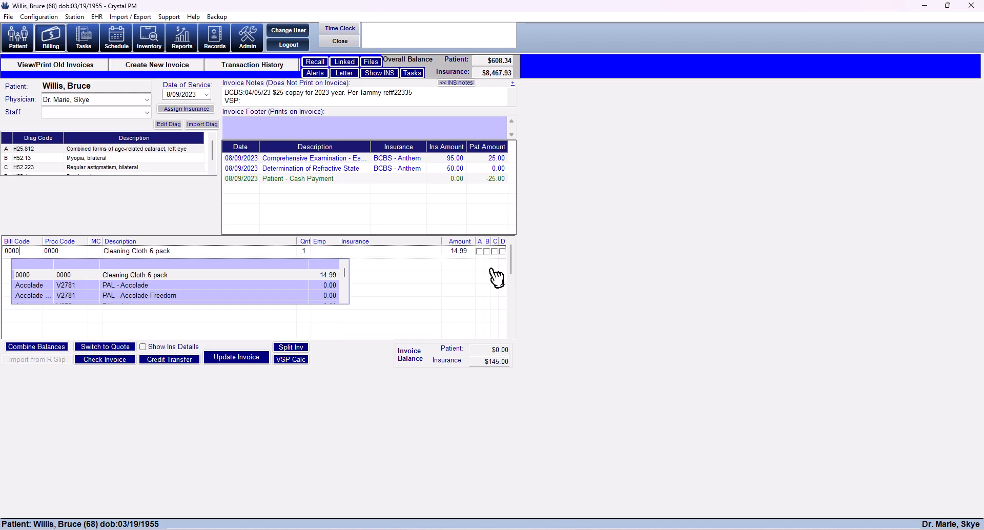
{"action": "left_click", "coordinate": [252, 359]}
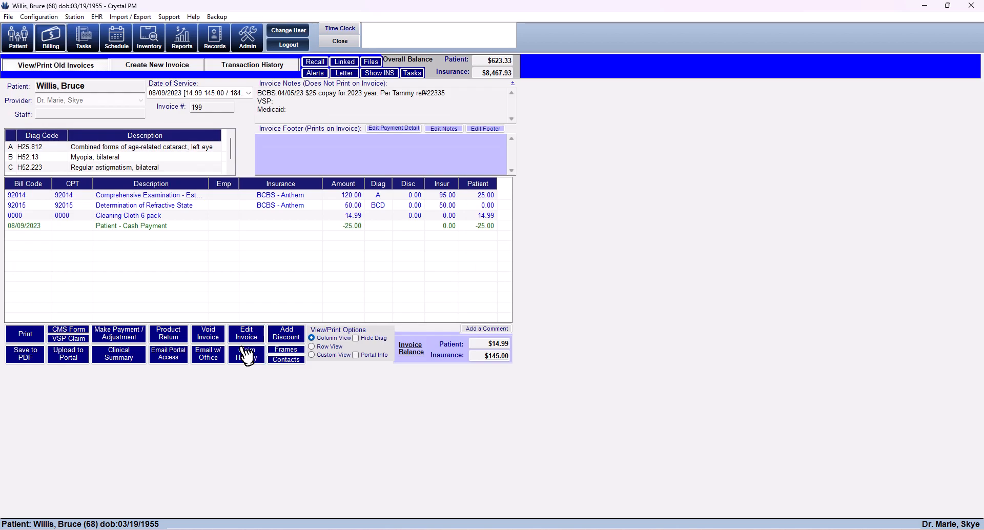
{"action": "left_click", "coordinate": [152, 221]}
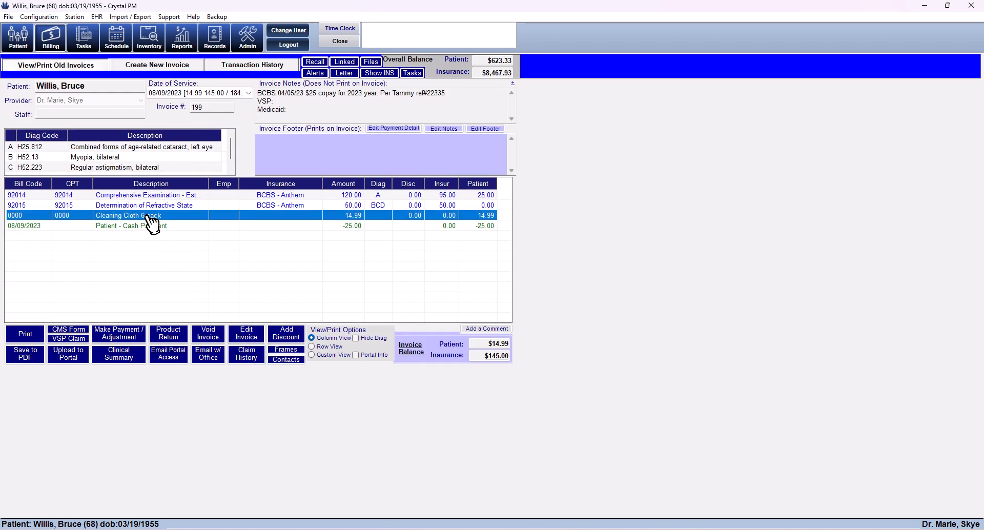
{"action": "left_click", "coordinate": [484, 344]}
{"action": "key", "text": "Tab"}
{"action": "key", "text": "Tab"}
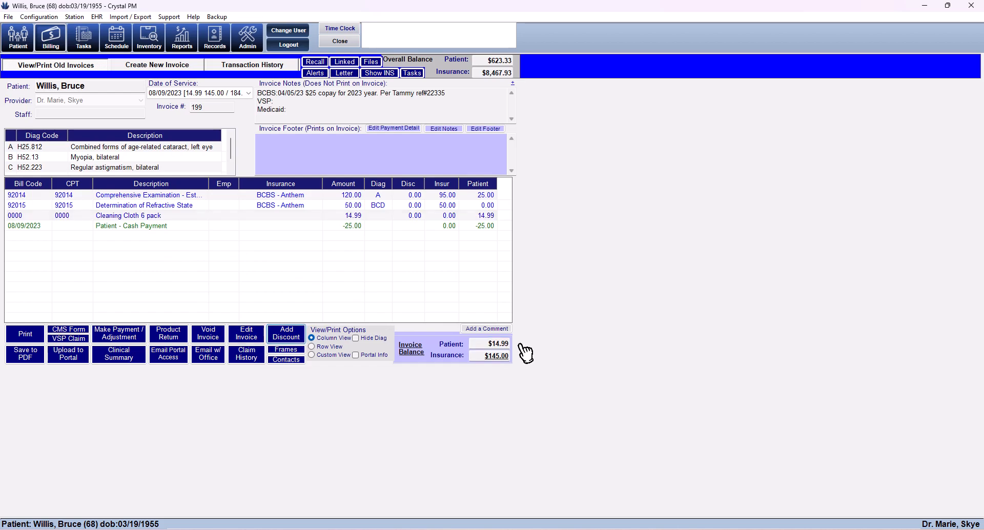
- Add a 10 percent patient discount to the Cleaning Cloth 6 pack charge with Coupon as the reason
{"action": "left_click", "coordinate": [286, 339]}
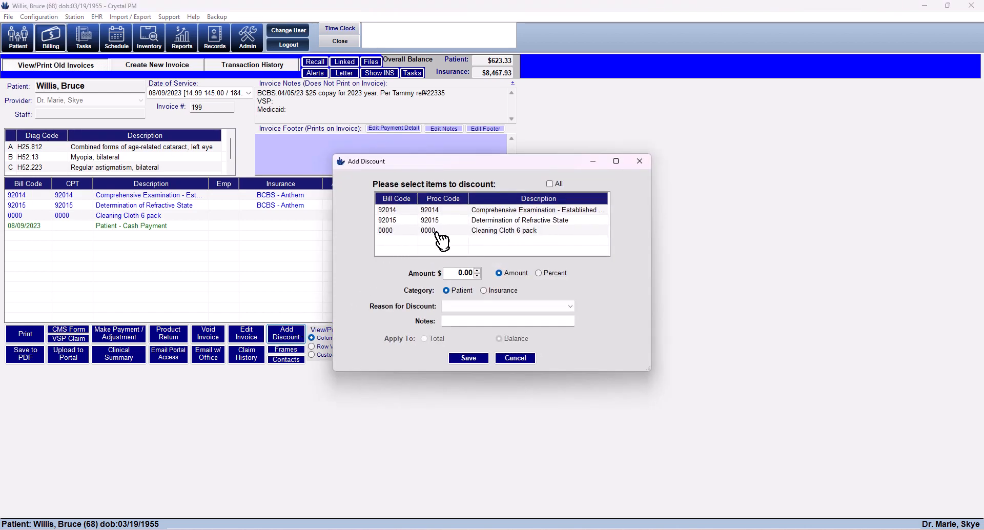
{"action": "left_click", "coordinate": [442, 231]}
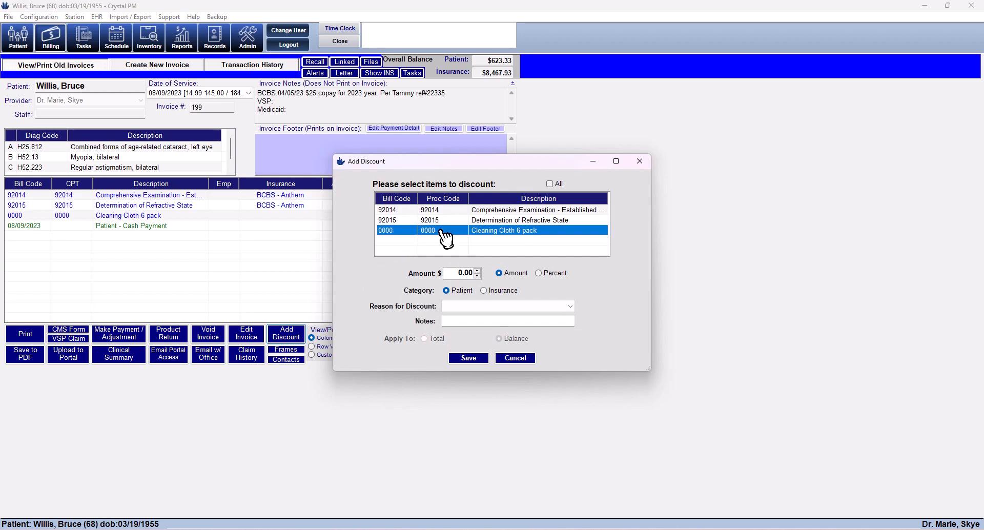
{"action": "left_click", "coordinate": [535, 274]}
{"action": "type", "text": "10"}
{"action": "left_click", "coordinate": [476, 307]}
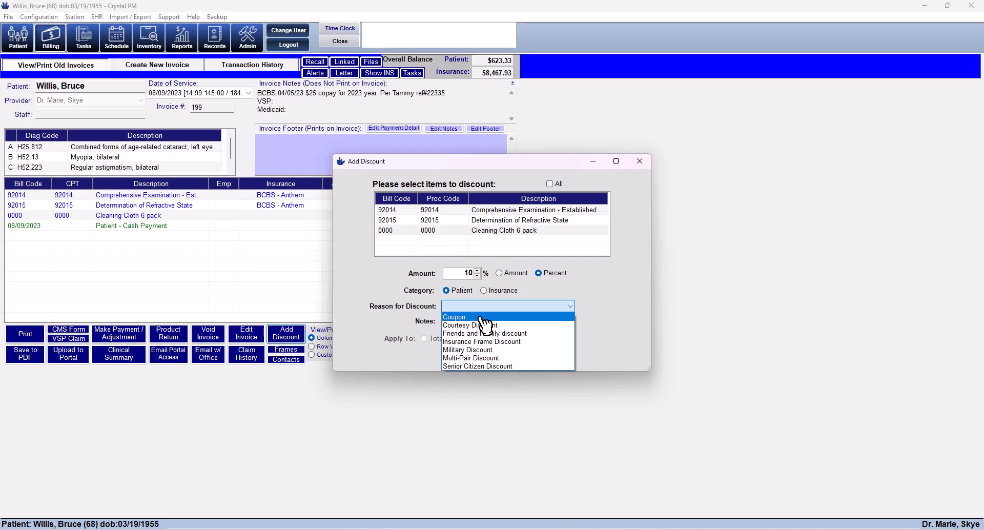
{"action": "left_click", "coordinate": [481, 317]}
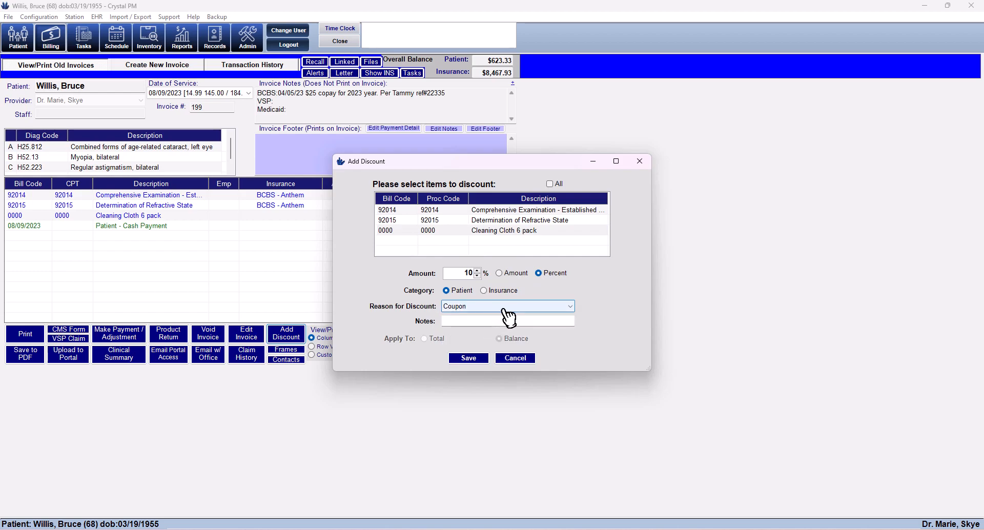
{"action": "left_click", "coordinate": [473, 359]}
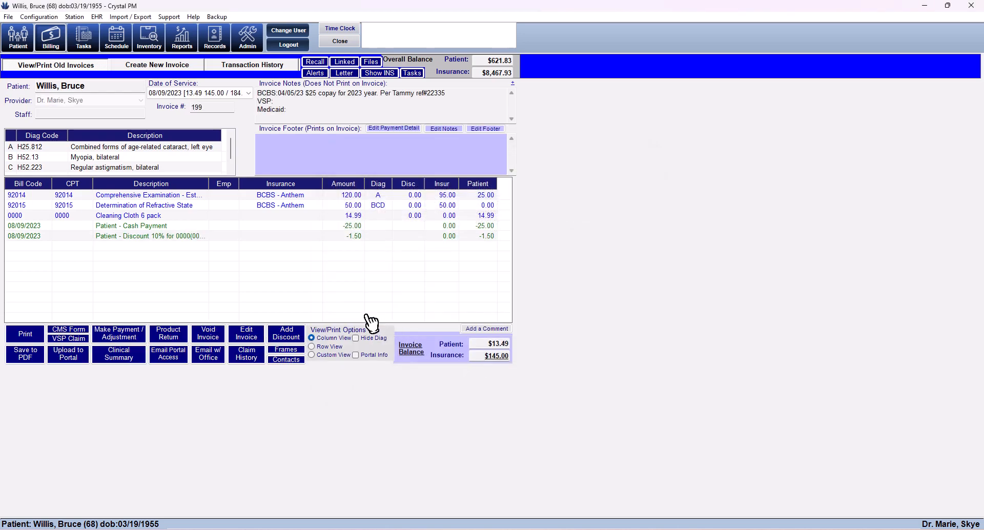
- Widen the Description column of the invoice's charge list to read the full discount description
{"action": "left_click_drag", "start_coordinate": [208, 185], "coordinate": [263, 189]}
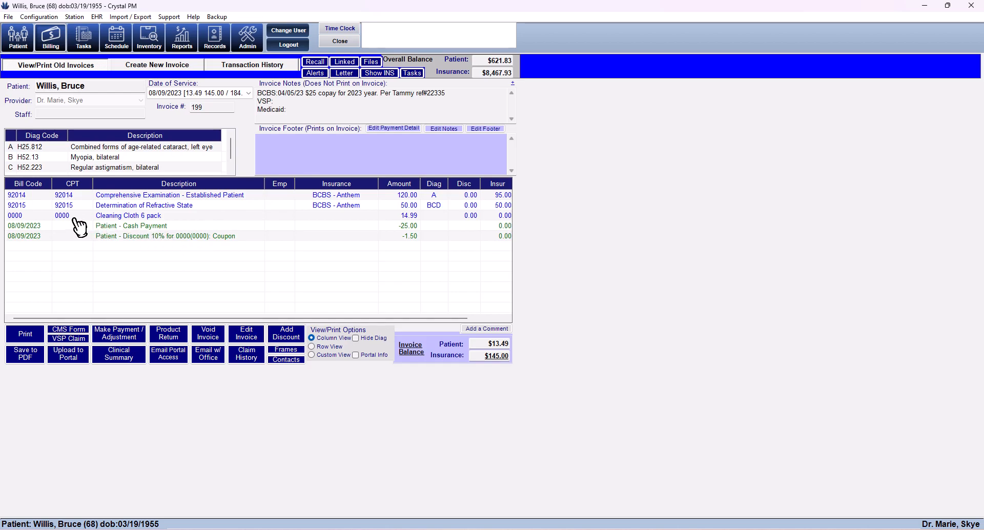
{"action": "left_click_drag", "start_coordinate": [264, 184], "coordinate": [240, 194]}
{"action": "left_click", "coordinate": [29, 358]}
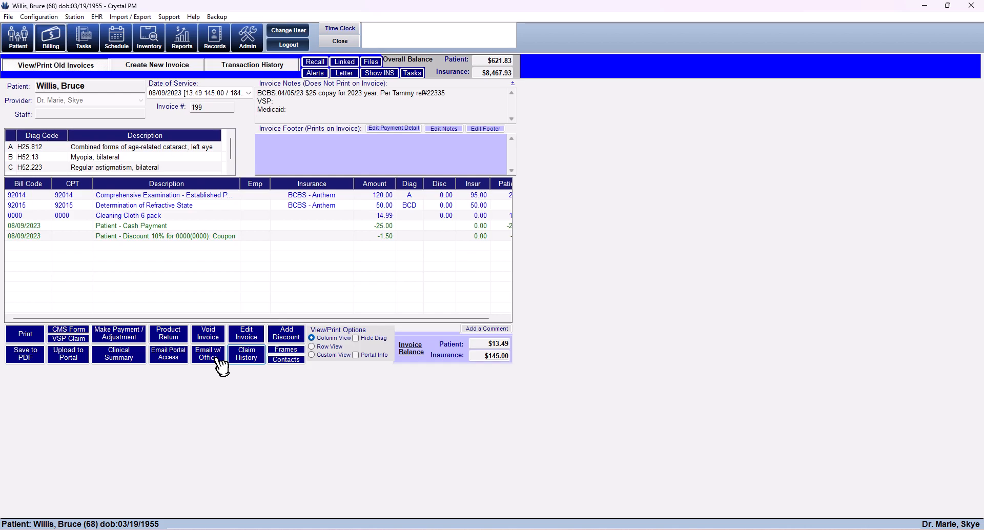
- Open the invoice's claim history, examine its CMS export record, and close it
{"action": "left_click", "coordinate": [246, 353]}
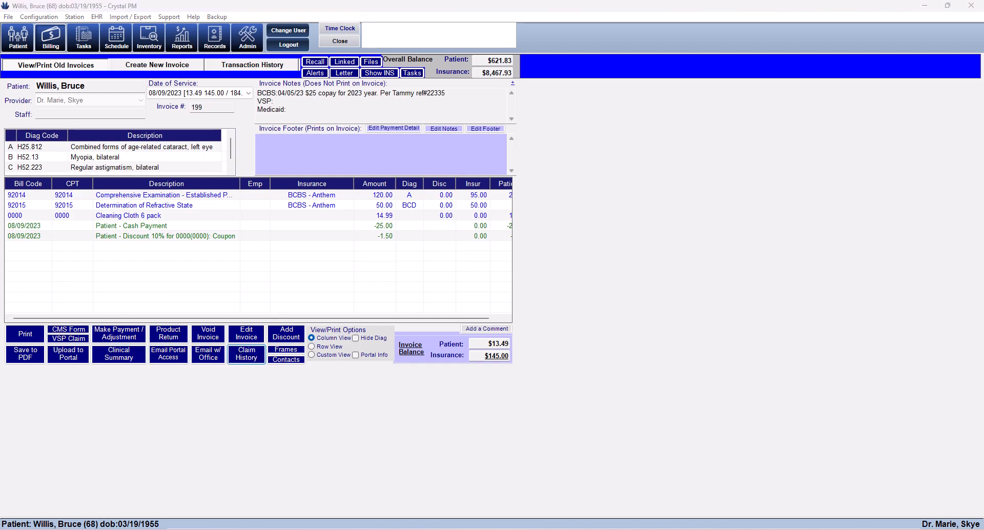
{"action": "left_click_drag", "start_coordinate": [466, 185], "coordinate": [472, 191]}
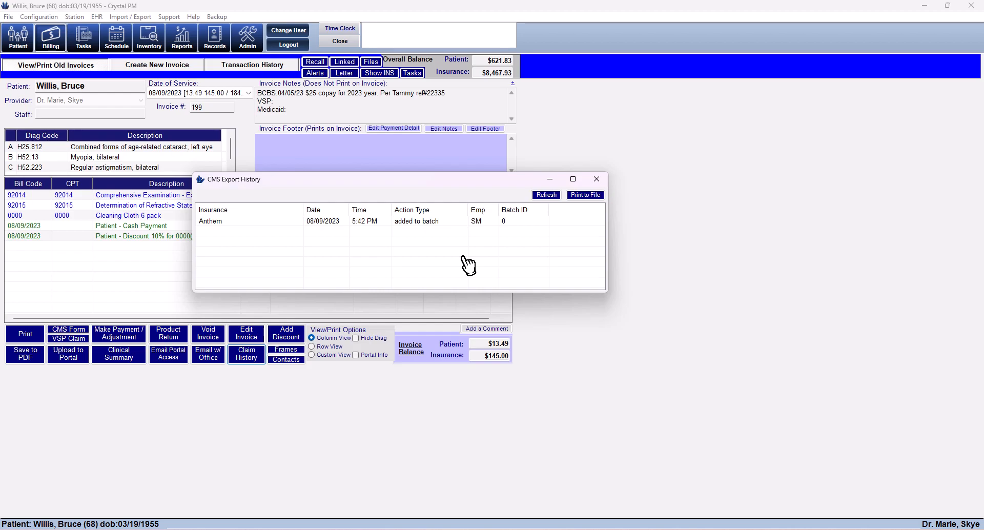
{"action": "left_click", "coordinate": [597, 179]}
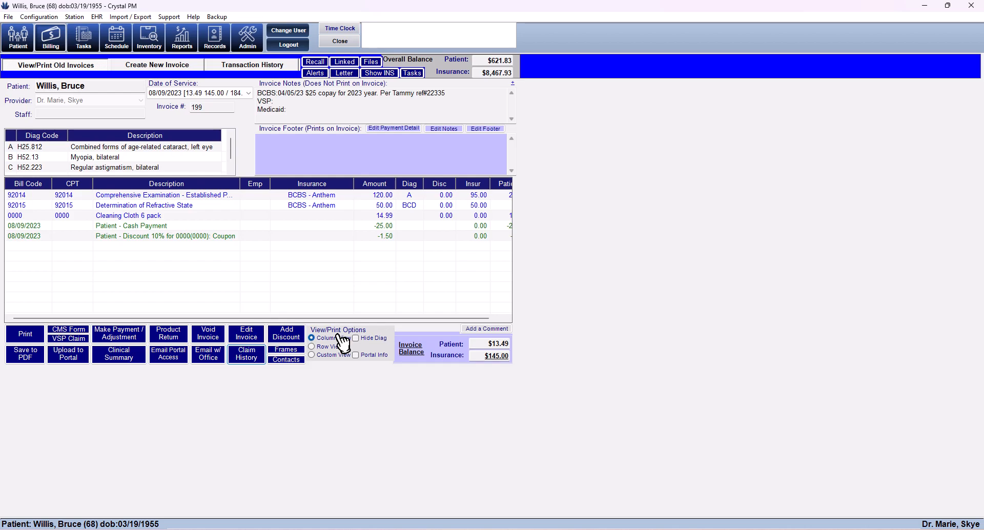
- View the invoice in Row View, return to Column View, and enable the Hide Diag and Portal Info print options
{"action": "left_click", "coordinate": [314, 347]}
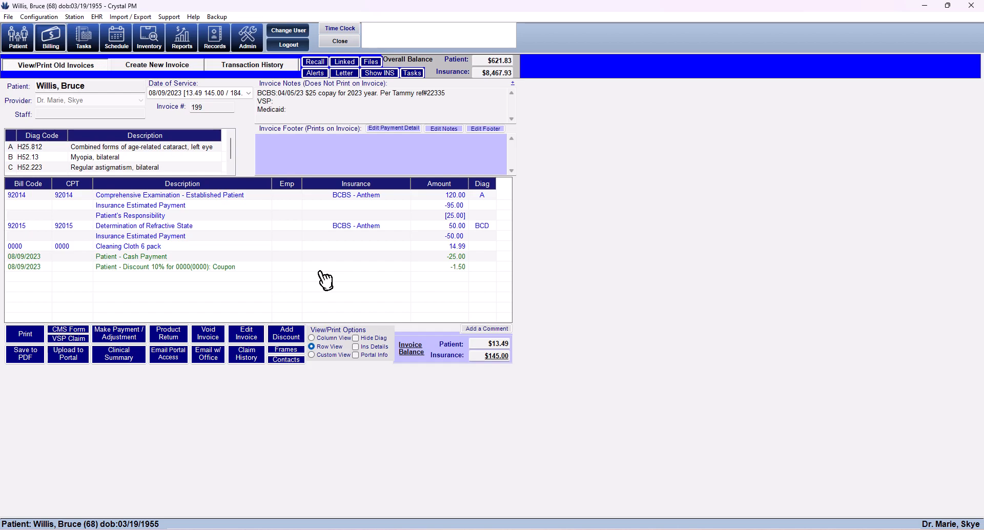
{"action": "left_click", "coordinate": [314, 339]}
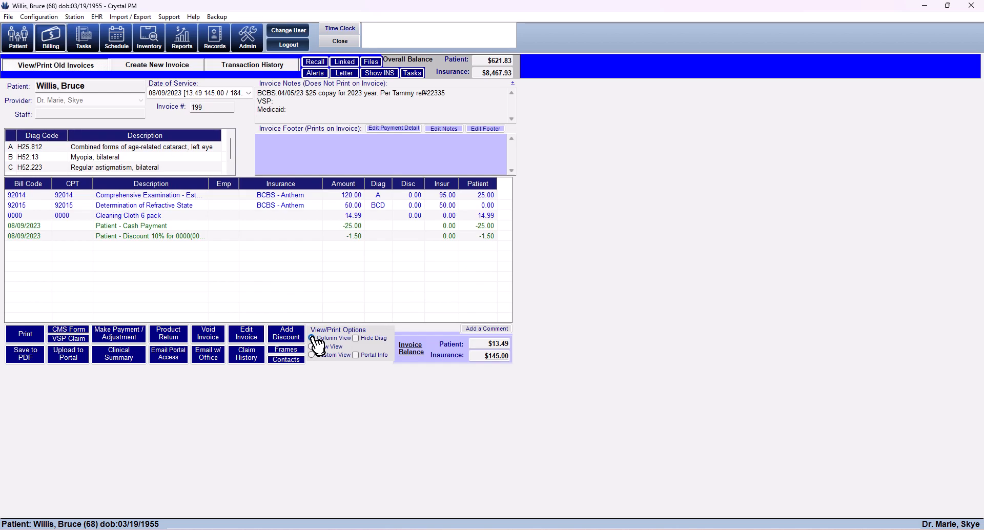
{"action": "left_click", "coordinate": [356, 339]}
{"action": "left_click", "coordinate": [355, 354]}
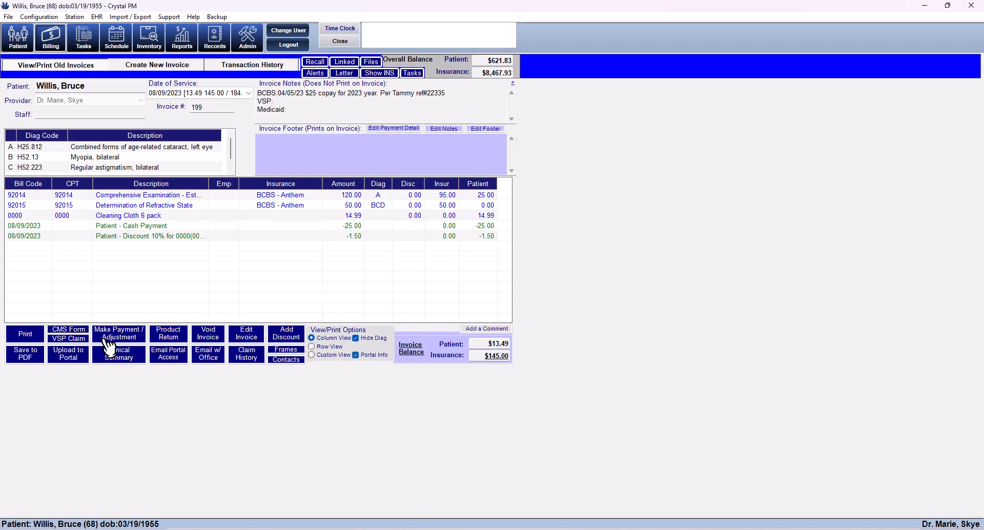
- Preview the invoice printout with Microsoft Print to PDF as the printer, enlarge it to examine it, and close the preview
{"action": "left_click", "coordinate": [35, 338]}
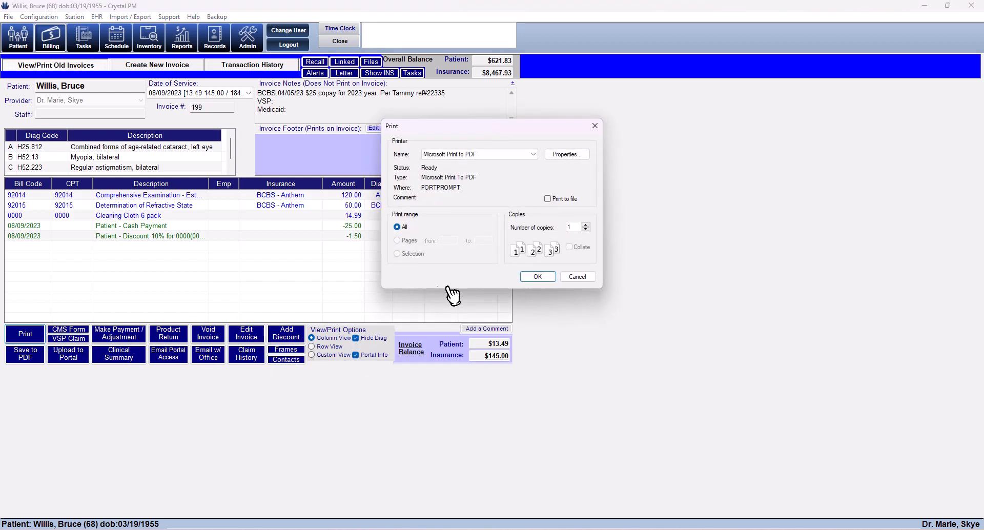
{"action": "left_click", "coordinate": [537, 277]}
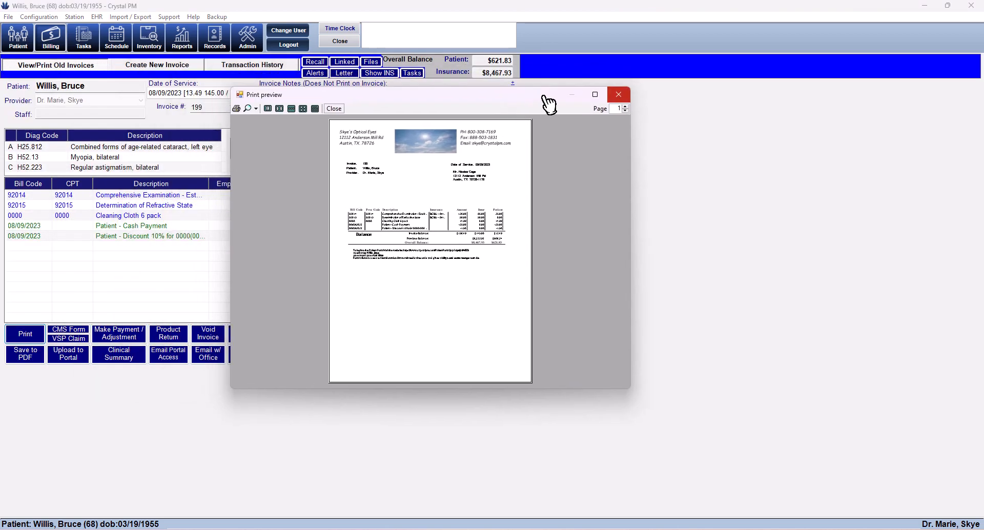
{"action": "left_click", "coordinate": [593, 94]}
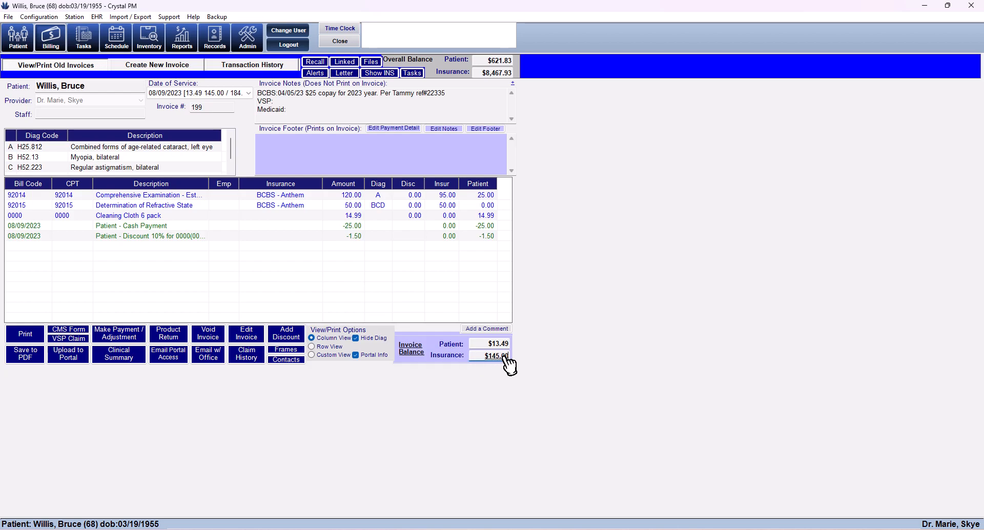
- Review the patient's past invoices in the date-of-service list and keep the most recent 08/09/2023 invoice balance entry selected
{"action": "mouse_move", "coordinate": [509, 364]}
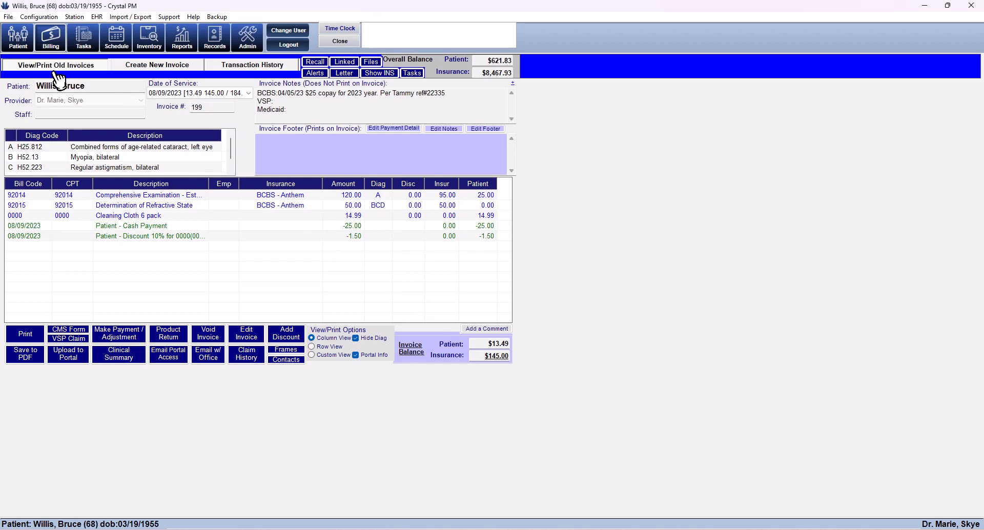
{"action": "left_click", "coordinate": [244, 94]}
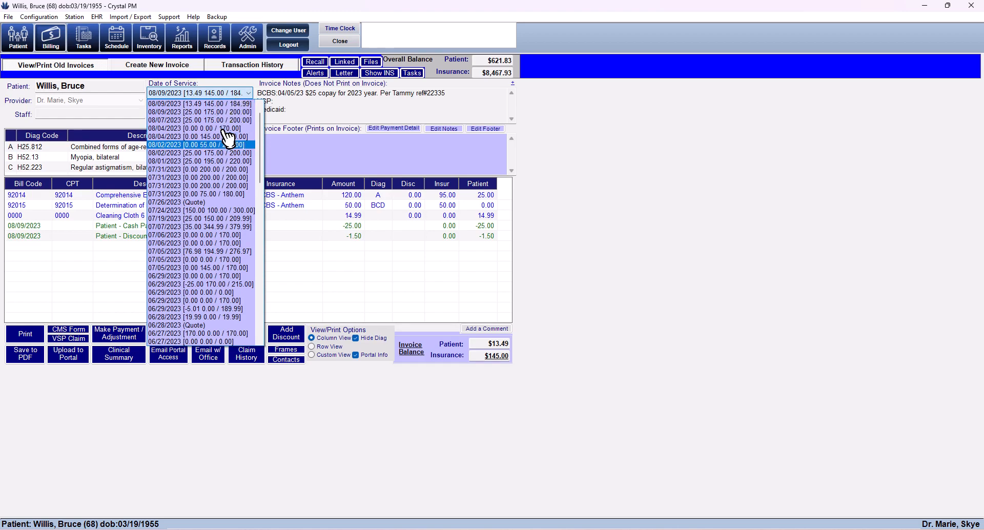
{"action": "left_click", "coordinate": [226, 103]}
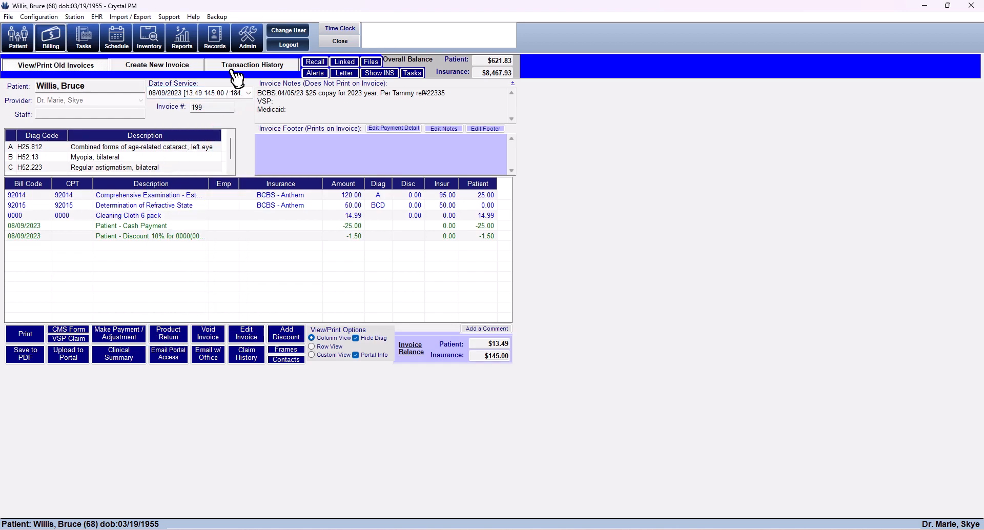
- Open the transaction history and select the consecutive entries from the first 08/01/2023 exam through the first 08/04/2023 refraction
{"action": "left_click", "coordinate": [237, 75]}
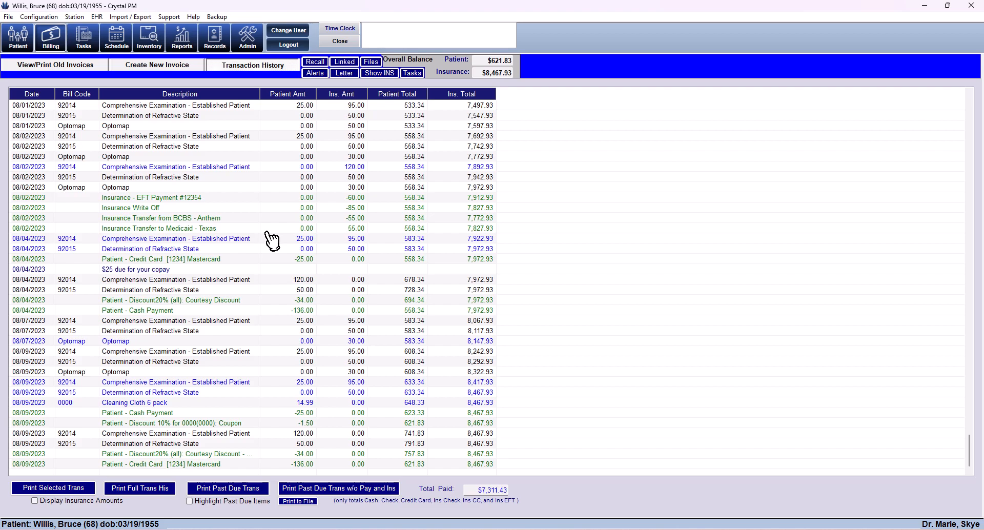
{"action": "left_click", "coordinate": [74, 104]}
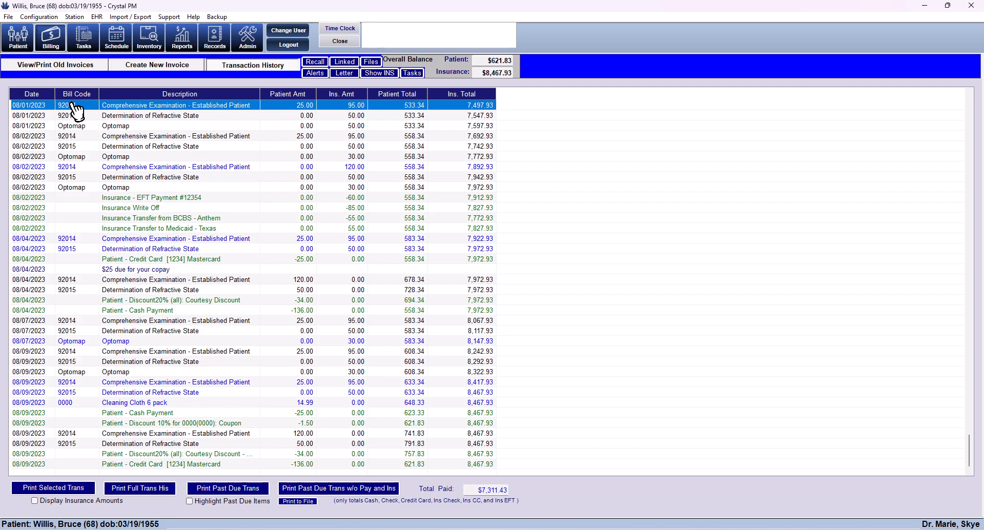
{"action": "left_click", "coordinate": [46, 248], "text": "shift"}
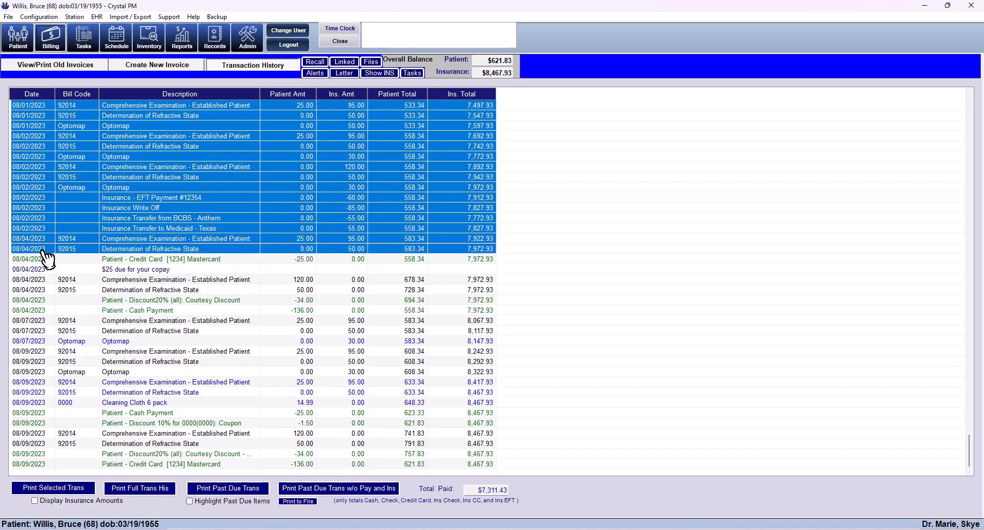
- Replace the selection with five separate 92014 exam entries: 08/01, the first 08/02, both 08/04 and 08/07/2023
{"action": "left_click", "coordinate": [73, 313]}
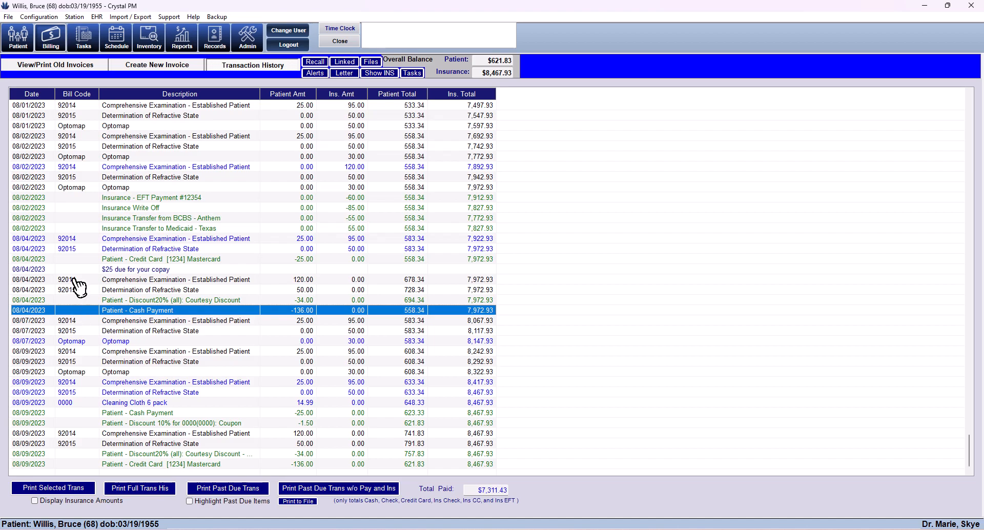
{"action": "left_click", "coordinate": [78, 106]}
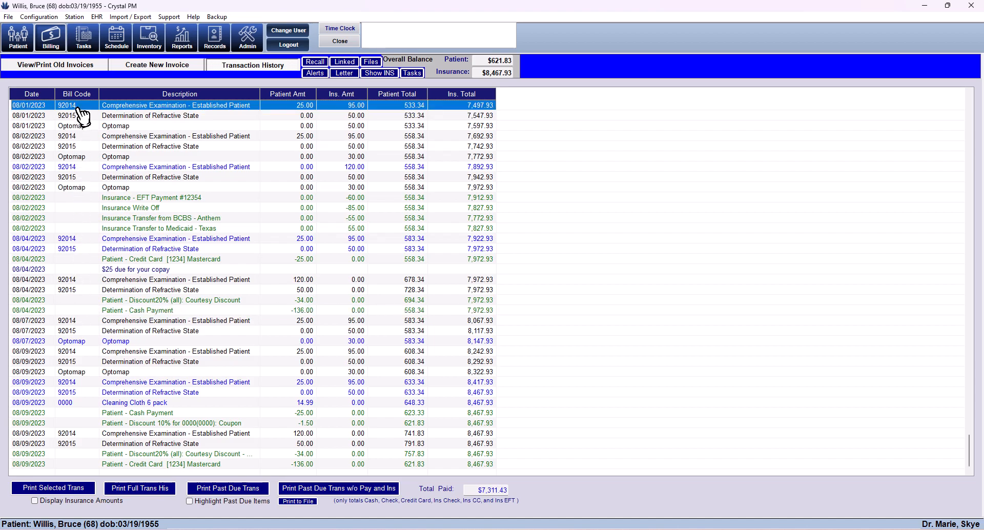
{"action": "left_click", "coordinate": [89, 137], "text": "ctrl"}
{"action": "left_click", "coordinate": [84, 239], "text": "ctrl"}
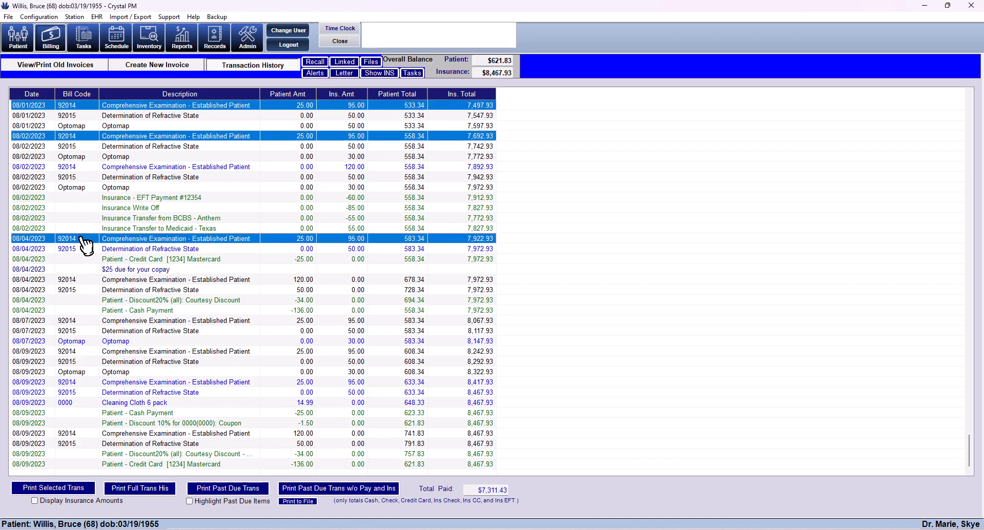
{"action": "left_click", "coordinate": [81, 280], "text": "ctrl"}
{"action": "left_click", "coordinate": [73, 321], "text": "ctrl"}
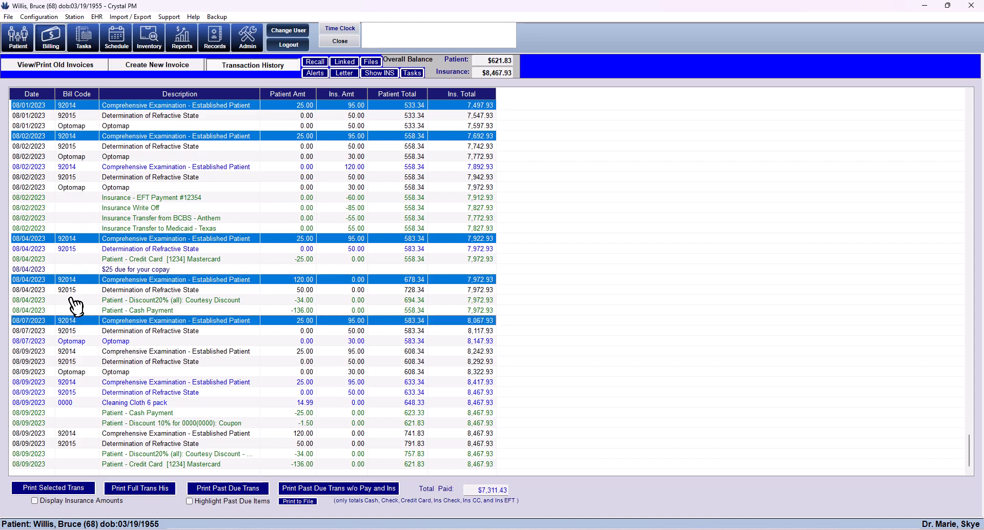
- Return to the old invoices, open the patient's recall list to examine it, and close it
{"action": "left_click", "coordinate": [98, 65]}
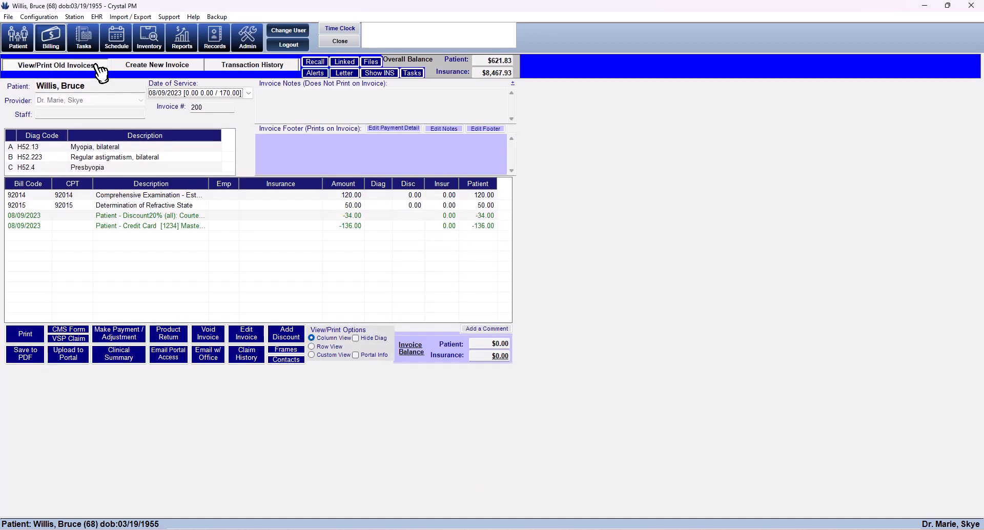
{"action": "left_click", "coordinate": [321, 66]}
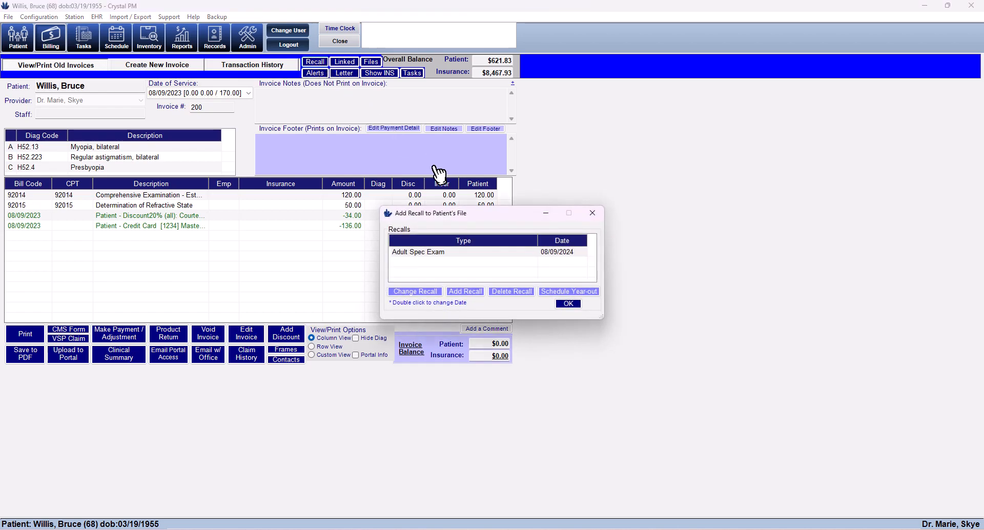
{"action": "left_click_drag", "start_coordinate": [489, 220], "coordinate": [372, 132]}
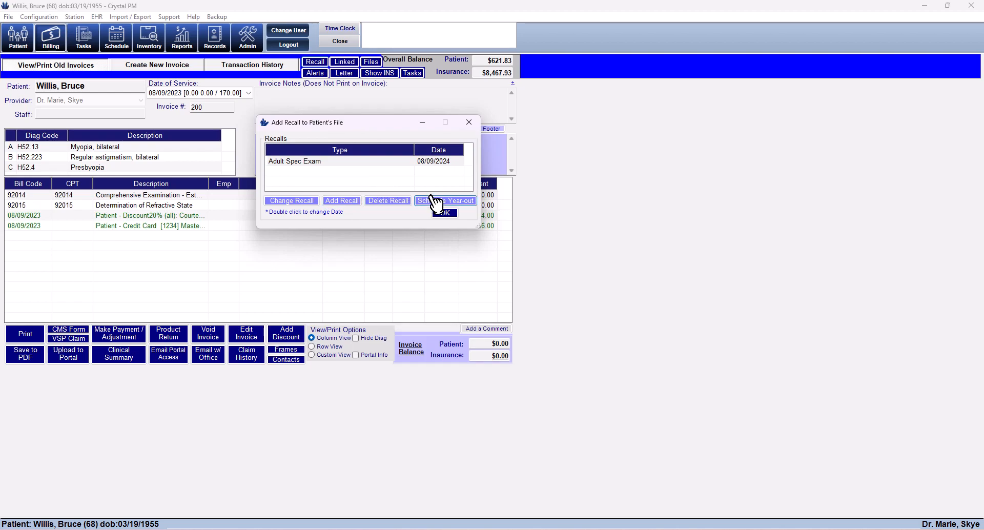
{"action": "left_click", "coordinate": [469, 123]}
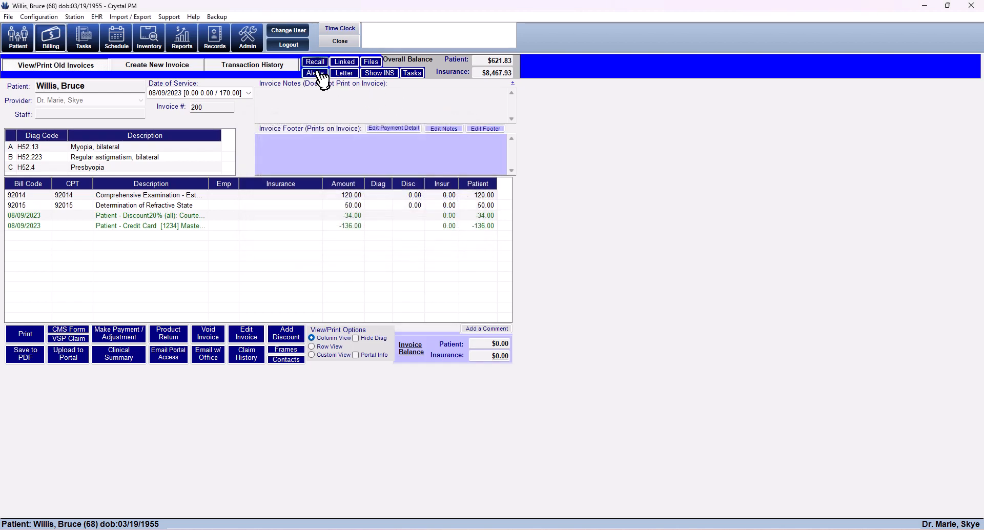
- Check and close the patient's alerts, and show the linked patients' balances with the second patient highlighted
{"action": "left_click_drag", "start_coordinate": [0, 97], "coordinate": [360, 106]}
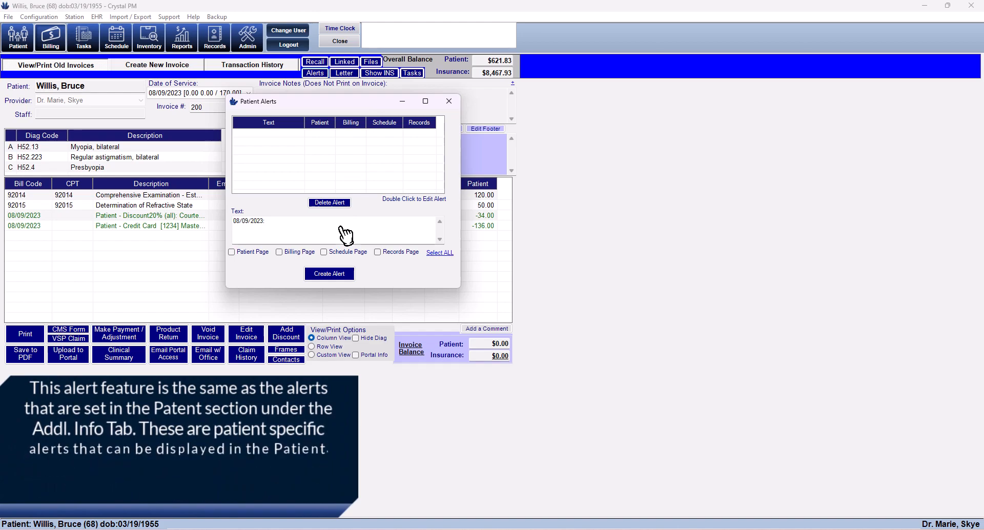
{"action": "left_click", "coordinate": [449, 101]}
{"action": "mouse_move", "coordinate": [373, 75]}
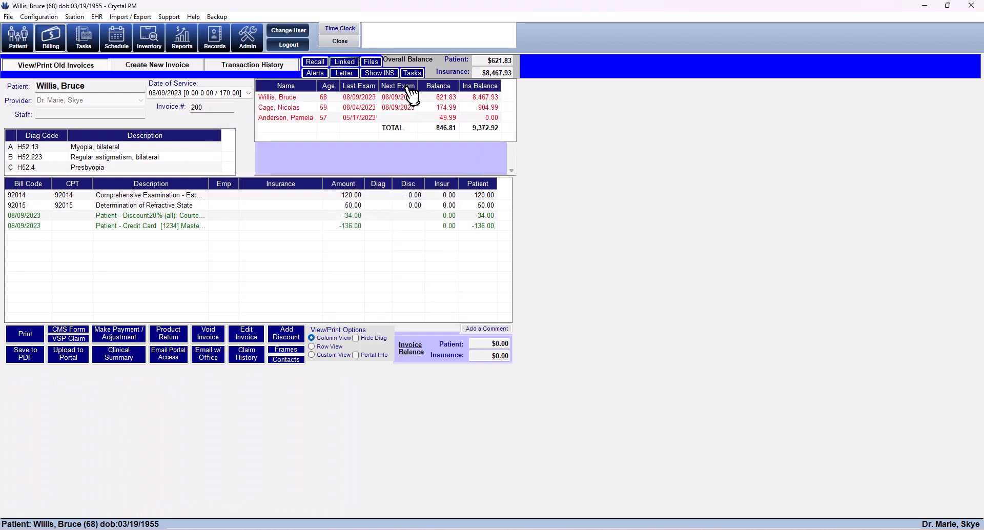
{"action": "left_click", "coordinate": [346, 109]}
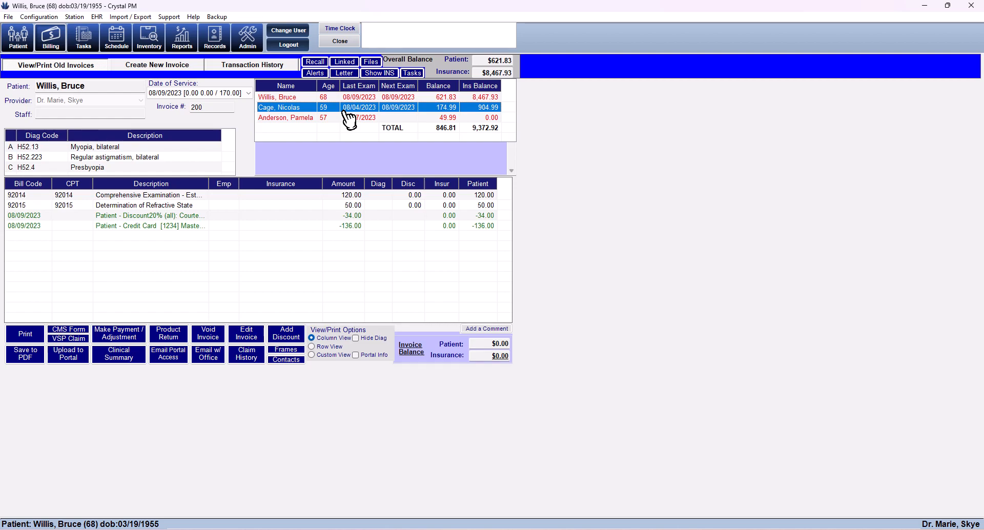
- Open the patient's files, check the available actions for the letter.rtf handout, and close the file list
{"action": "left_click", "coordinate": [371, 62]}
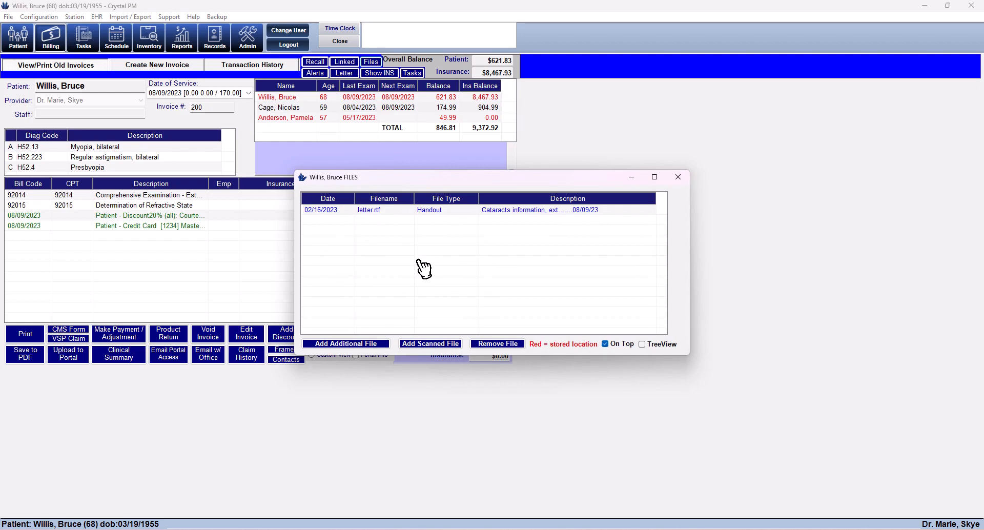
{"action": "left_click", "coordinate": [445, 213]}
{"action": "right_click", "coordinate": [445, 211]}
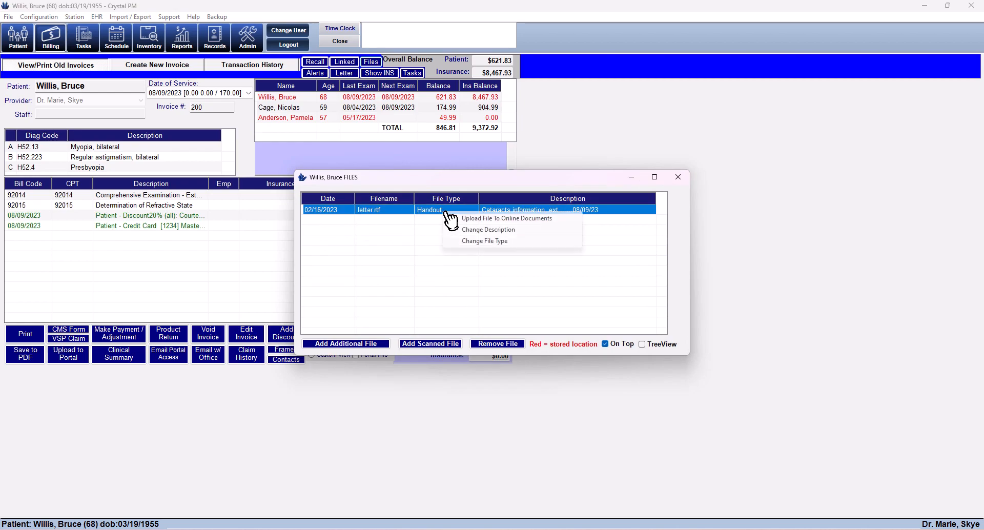
{"action": "left_click", "coordinate": [430, 241]}
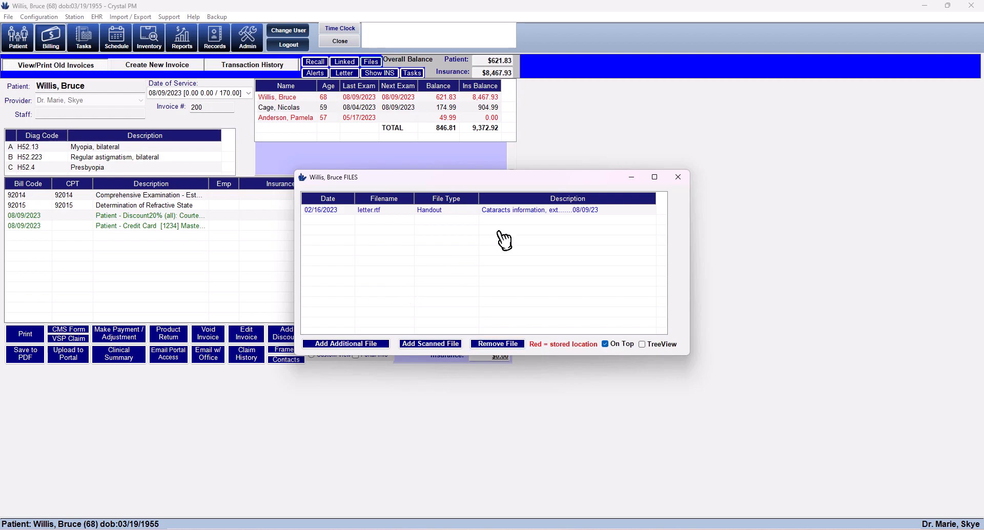
{"action": "left_click", "coordinate": [681, 179]}
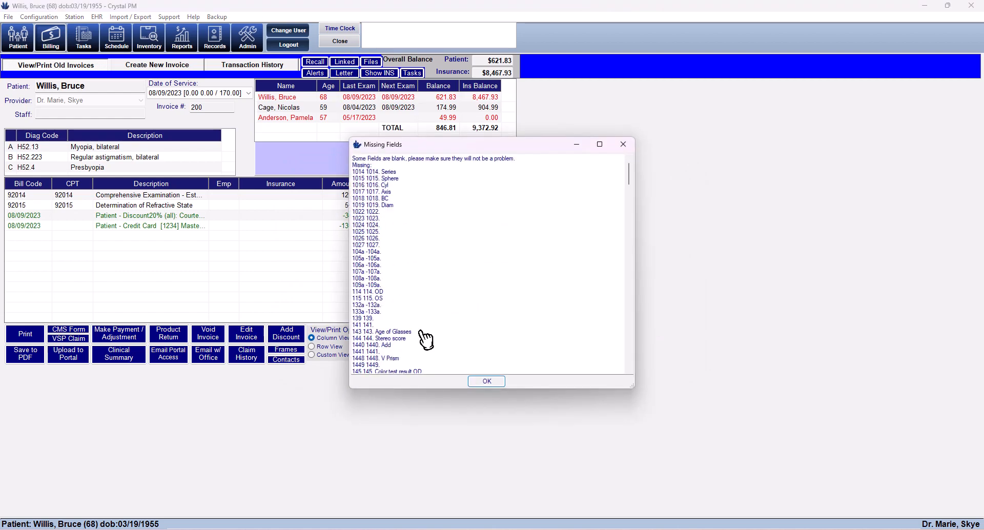
- Dismiss the missing-fields notice, view the Handout - Astigmatism letter for the patient, and close the letters window
{"action": "left_click", "coordinate": [480, 380]}
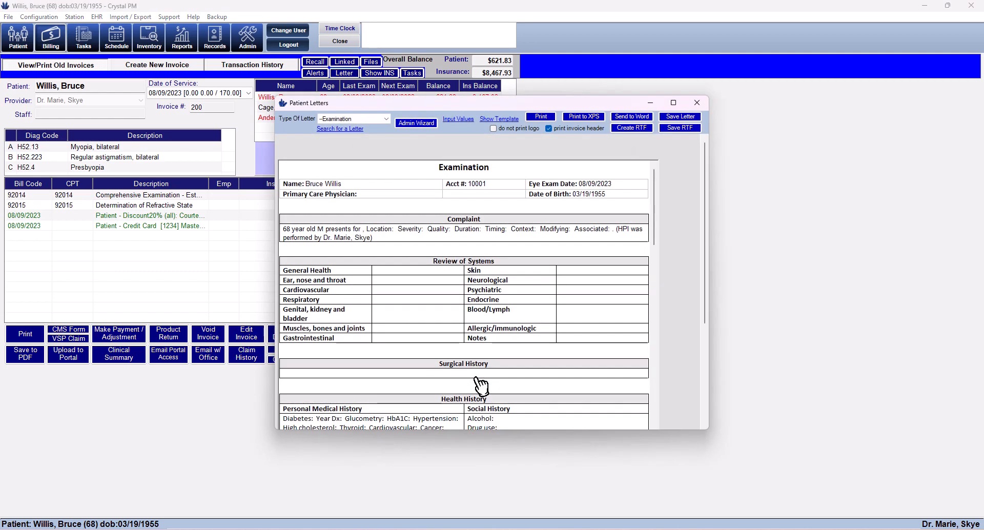
{"action": "left_click", "coordinate": [389, 118]}
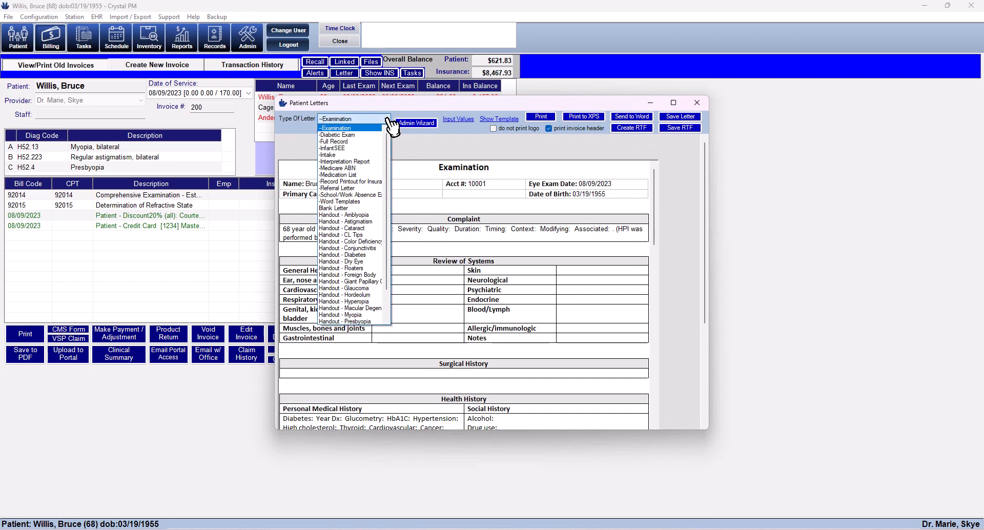
{"action": "key", "text": "Down"}
{"action": "key", "text": "Down"}
{"action": "key", "text": "Down"}
{"action": "key", "text": "Down"}
{"action": "key", "text": "Down"}
{"action": "key", "text": "Return"}
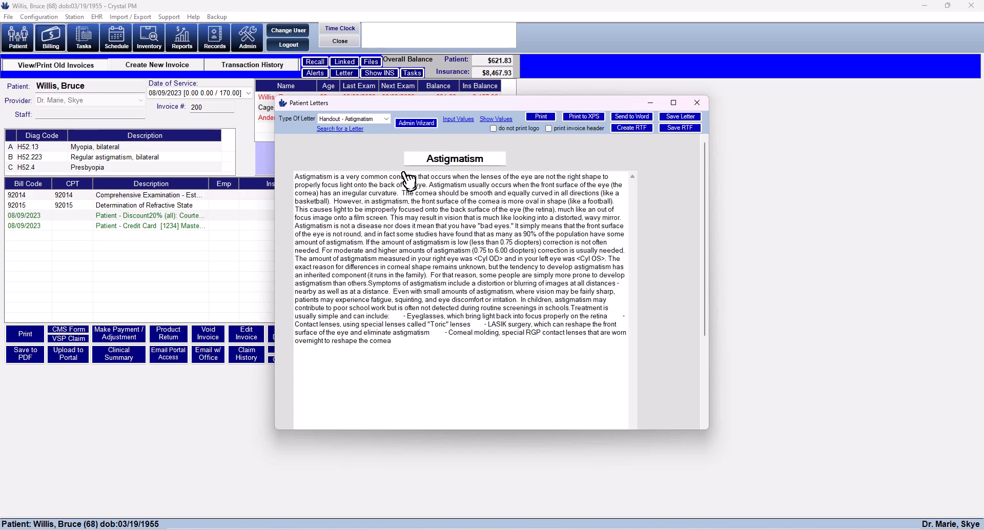
{"action": "left_click", "coordinate": [697, 103]}
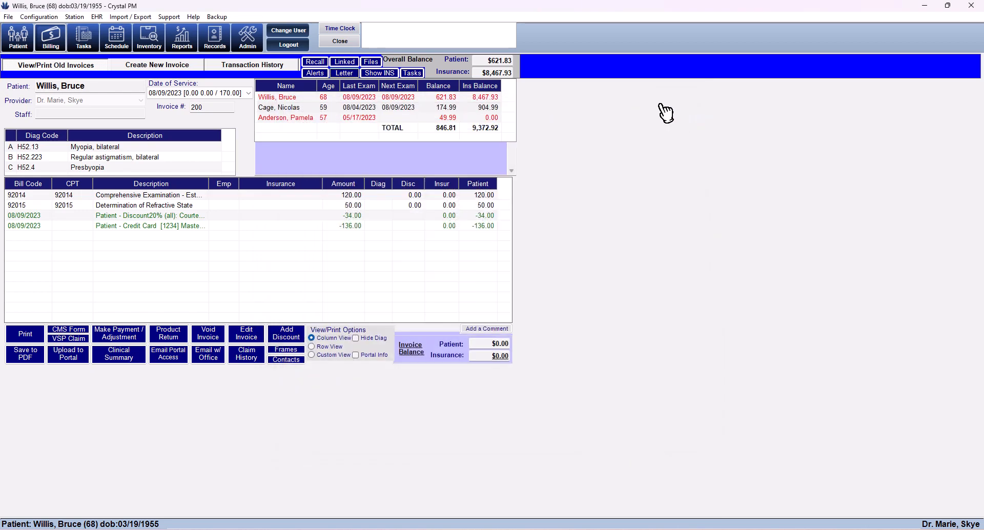
- Show the patient's primary medical insurance info and view its demographics and insurance card images
{"action": "left_click", "coordinate": [388, 74]}
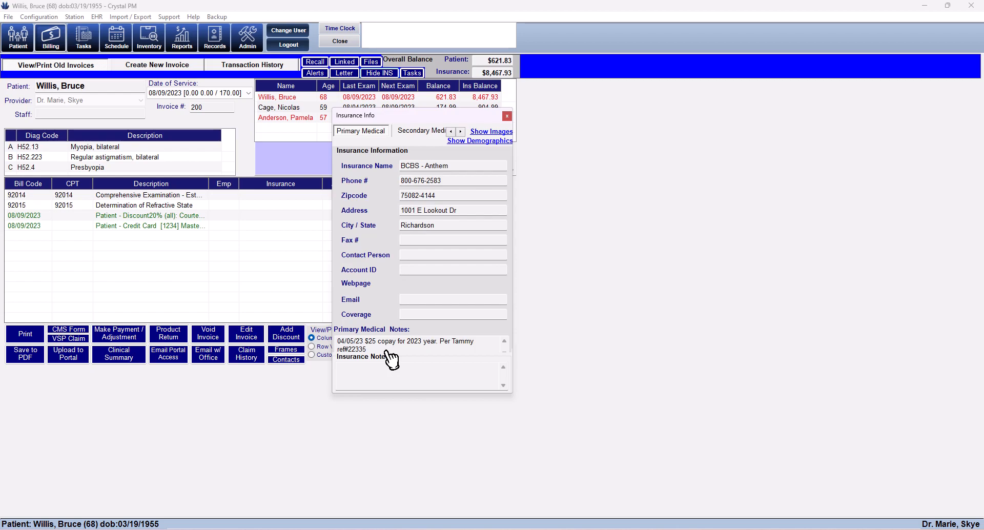
{"action": "left_click", "coordinate": [480, 141]}
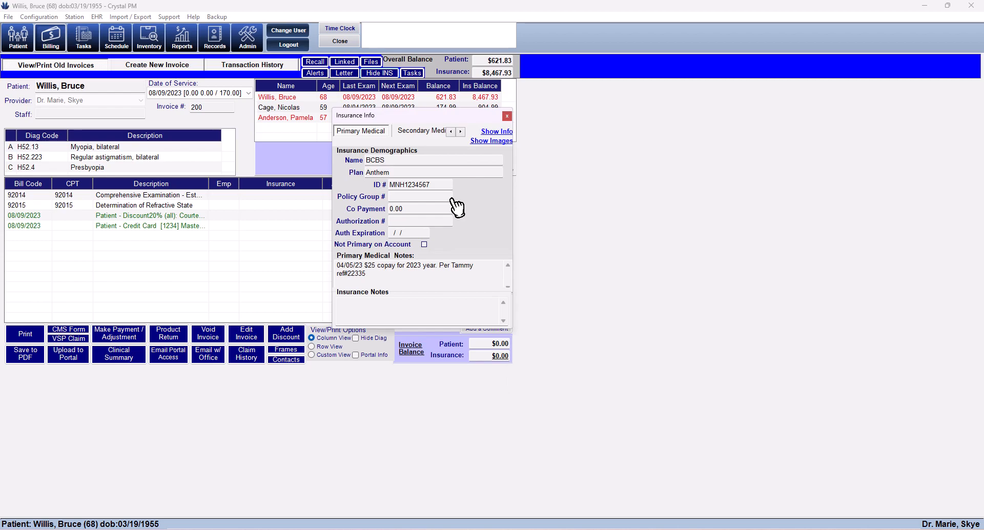
{"action": "left_click", "coordinate": [505, 142]}
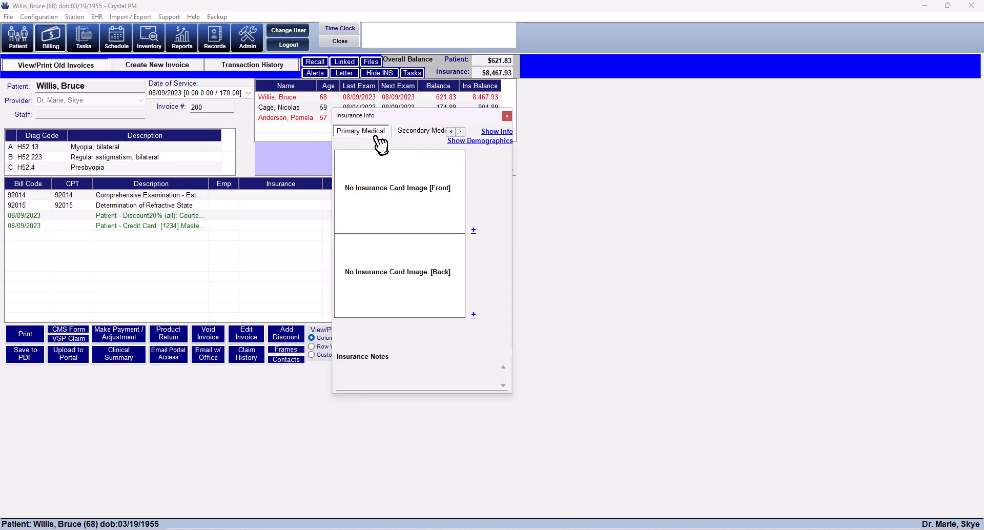
- Look through the patient's secondary medical, tertiary medical and primary vision insurance, and close the insurance info
{"action": "left_click", "coordinate": [405, 132]}
{"action": "left_click", "coordinate": [374, 136]}
{"action": "left_click", "coordinate": [432, 133]}
{"action": "left_click", "coordinate": [435, 132]}
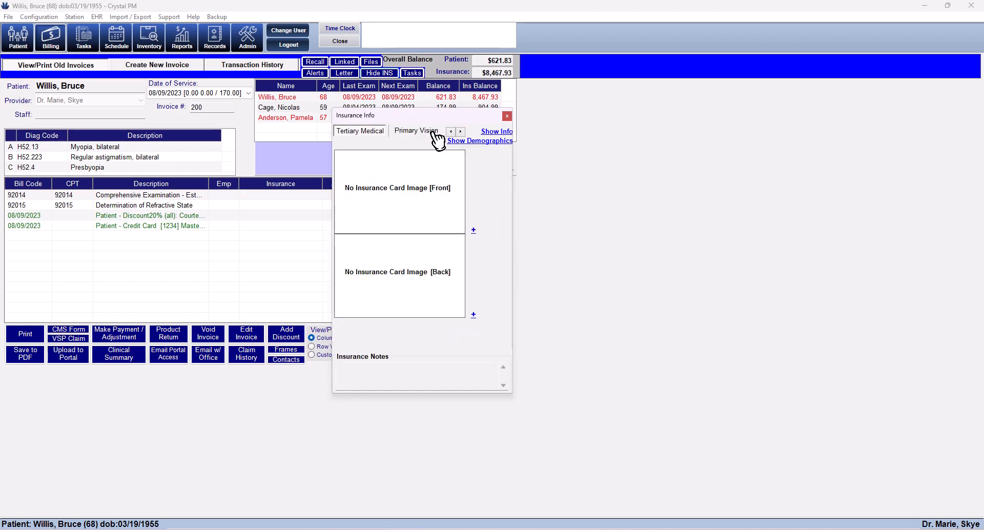
{"action": "left_click", "coordinate": [435, 132]}
{"action": "left_click", "coordinate": [460, 131]}
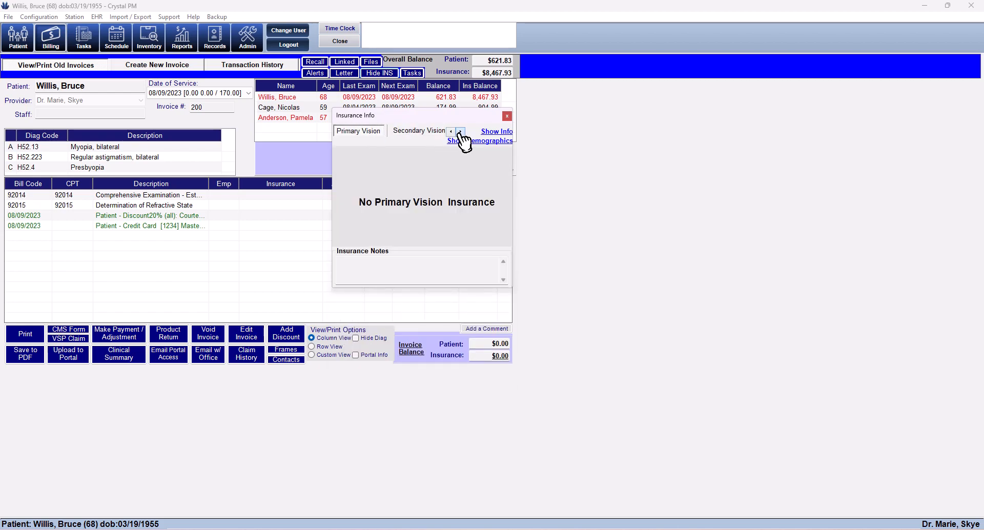
{"action": "left_click", "coordinate": [507, 115]}
- View all the patient's tasks, open the blank form for creating a task, and close it without saving
{"action": "left_click", "coordinate": [416, 72]}
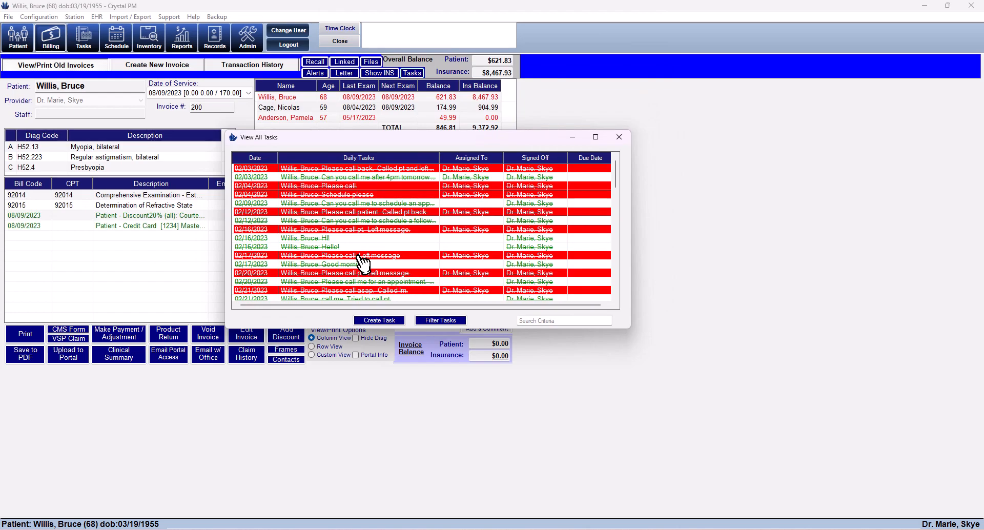
{"action": "left_click", "coordinate": [378, 320]}
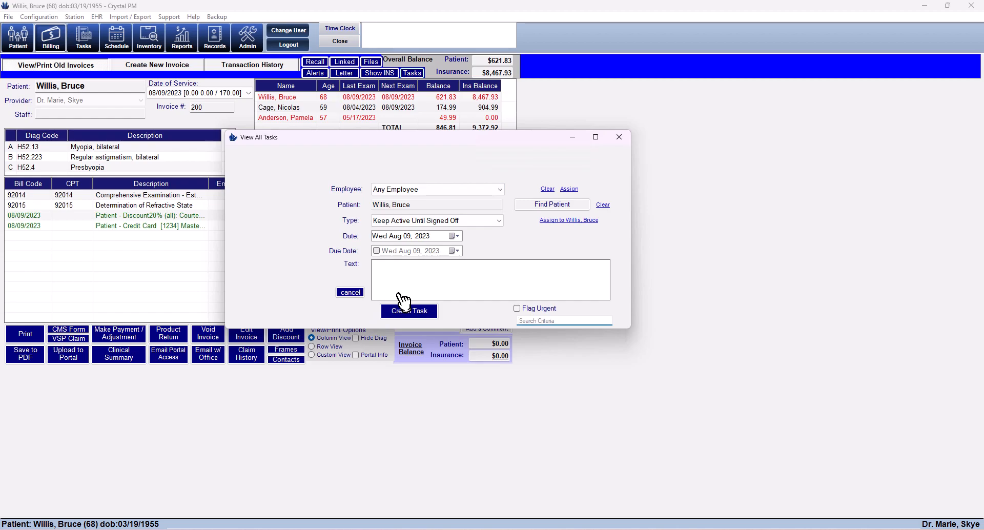
{"action": "left_click", "coordinate": [619, 137]}
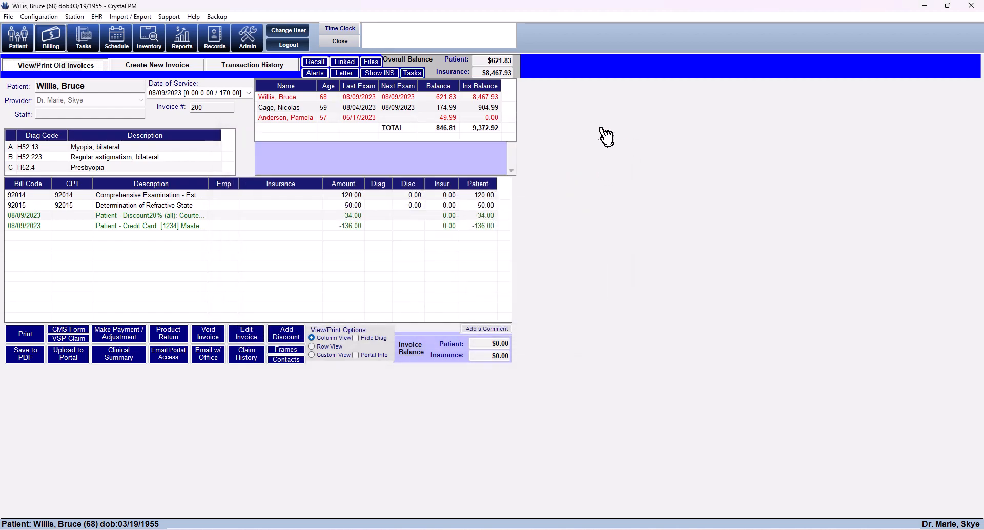
- Highlight the overall patient balance and the overall insurance balance to examine them
{"action": "left_click", "coordinate": [494, 60]}
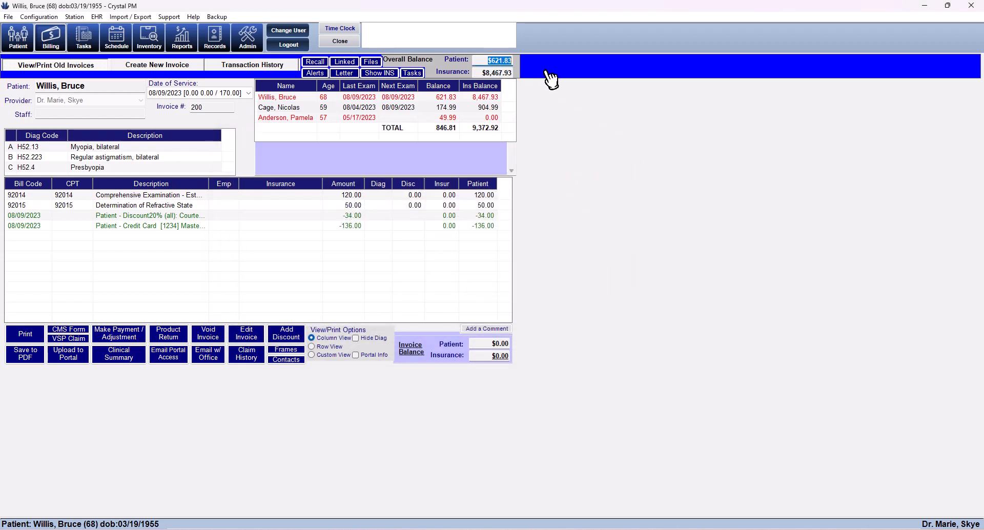
{"action": "left_click", "coordinate": [493, 72]}
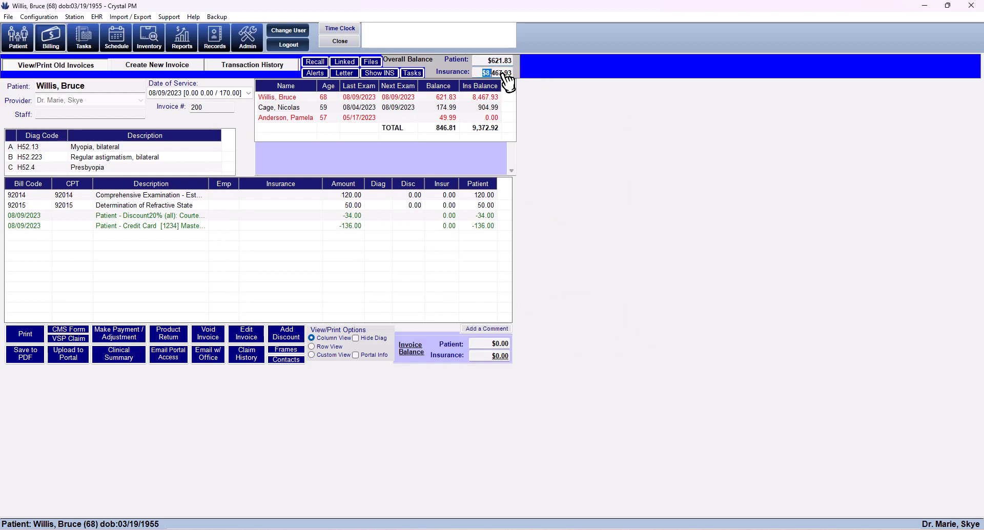